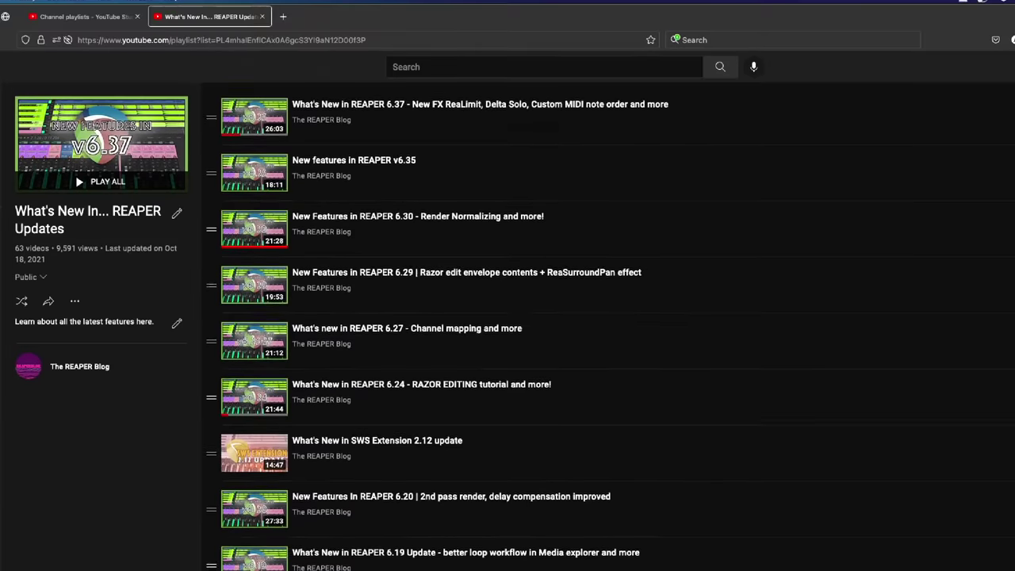
Step: Open Project Settings from the File menu to the notes page titled 'mastering project'
scroll(603, 317, down, 5)
scroll(608, 286, down, 10)
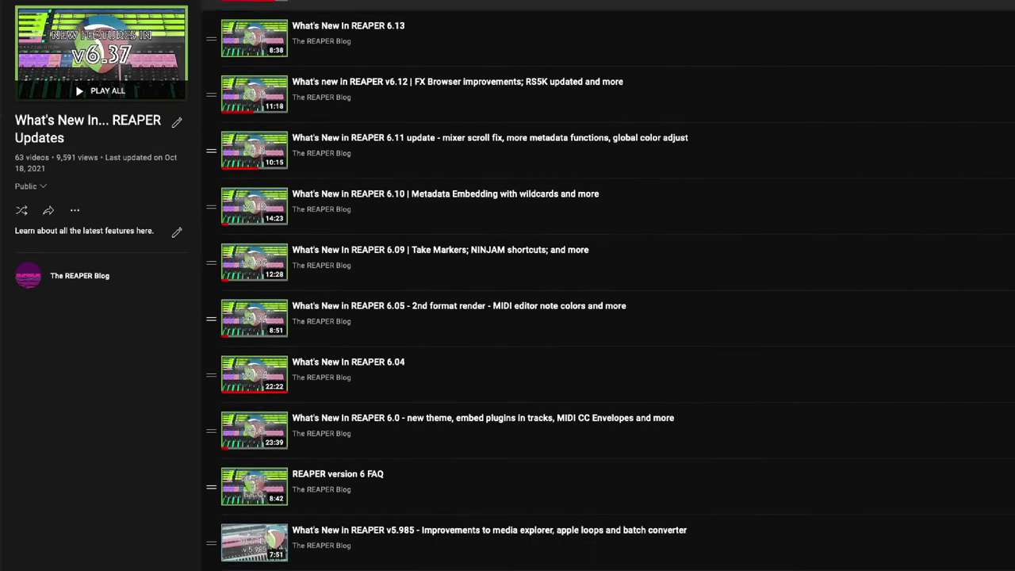
scroll(603, 317, down, 10)
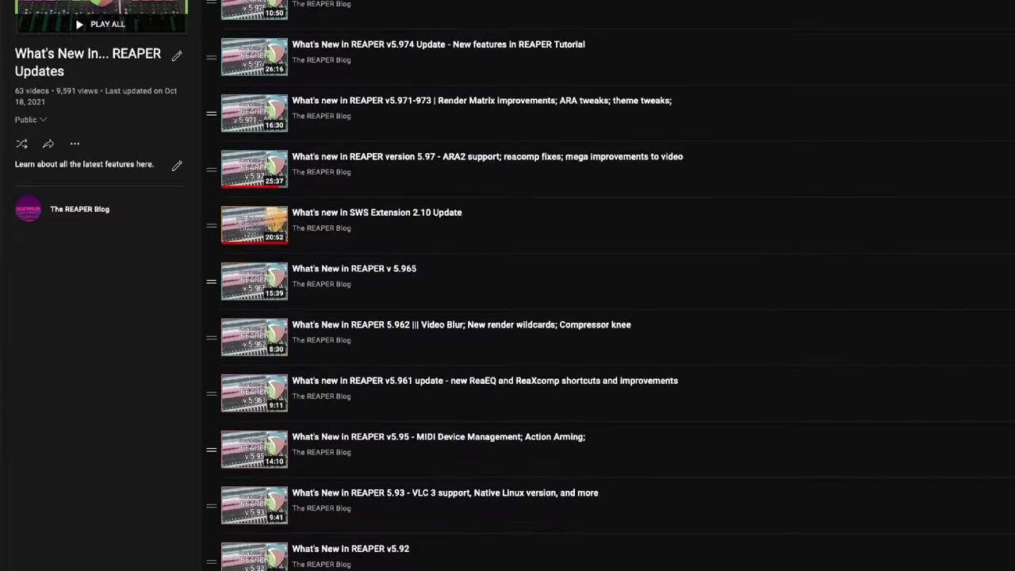
scroll(603, 317, down, 10)
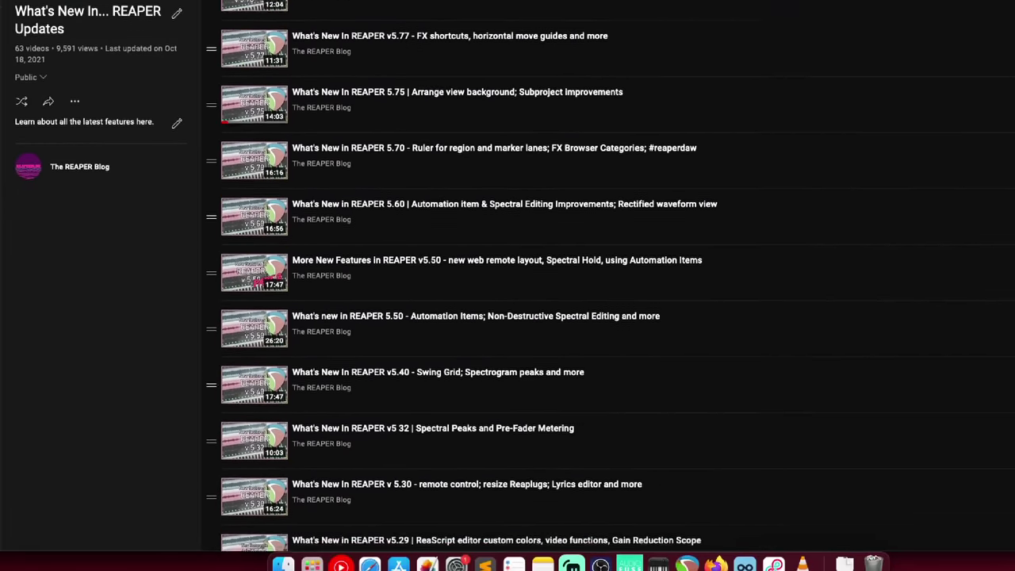
scroll(603, 317, down, 3)
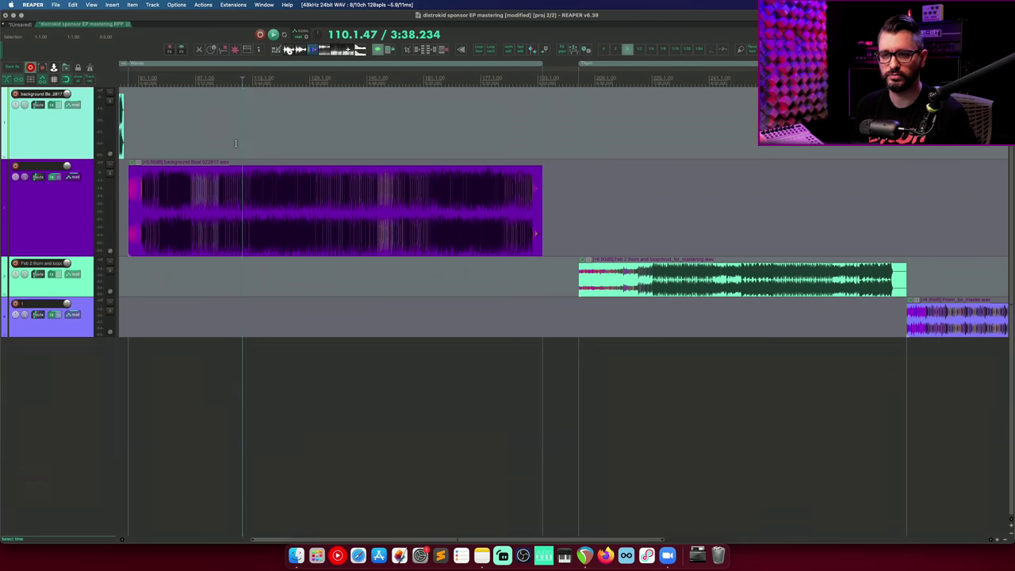
click(35, 6)
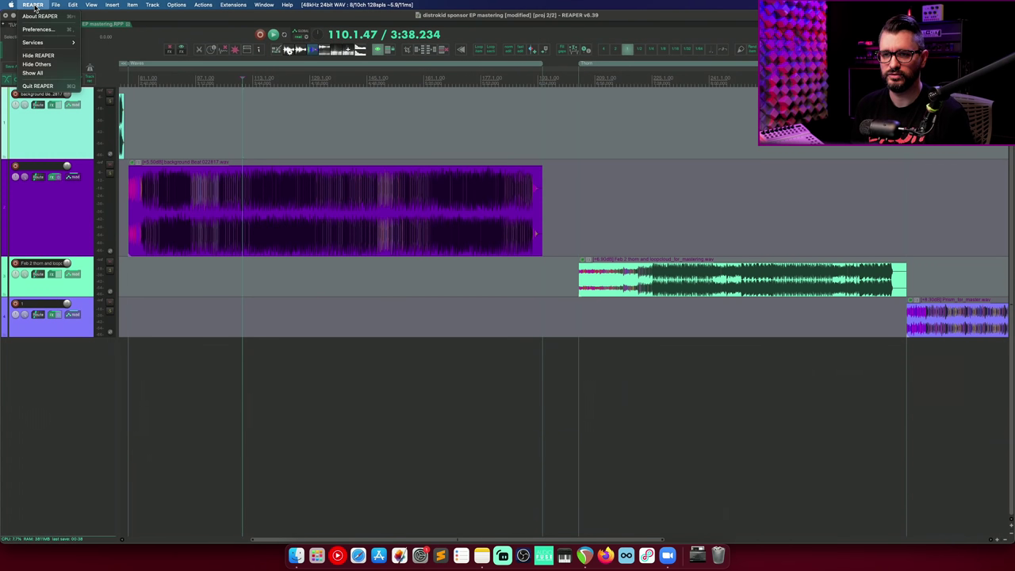
mouse_move(55, 5)
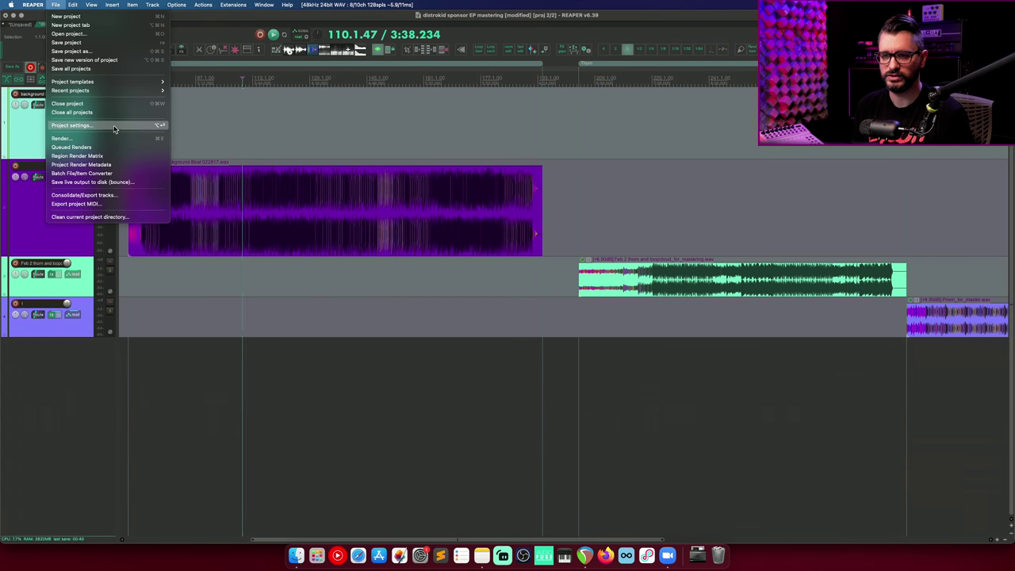
click(75, 125)
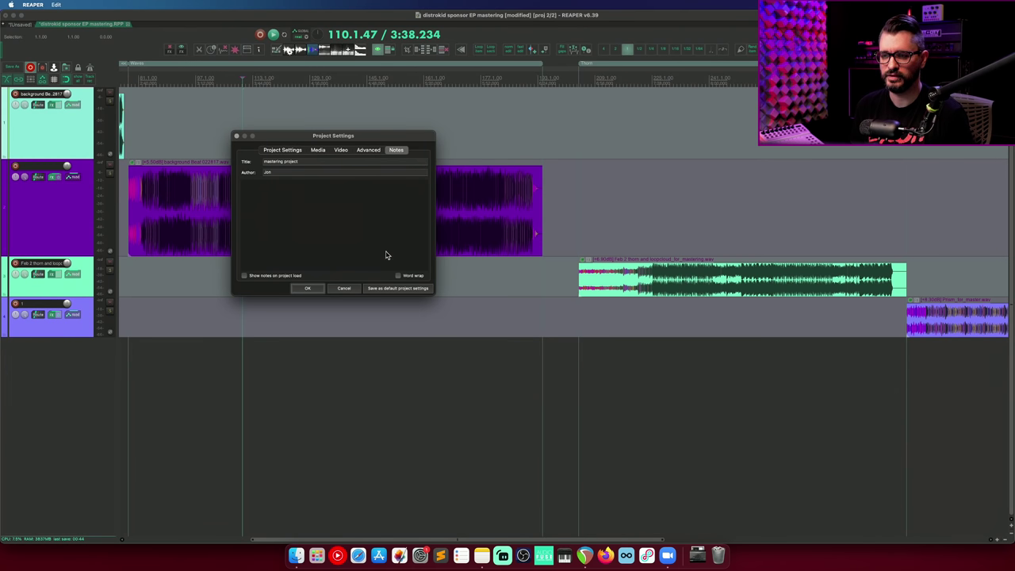
Step: Type a long line of placeholder text into the project notes and enable word wrap
click(399, 275)
click(399, 275)
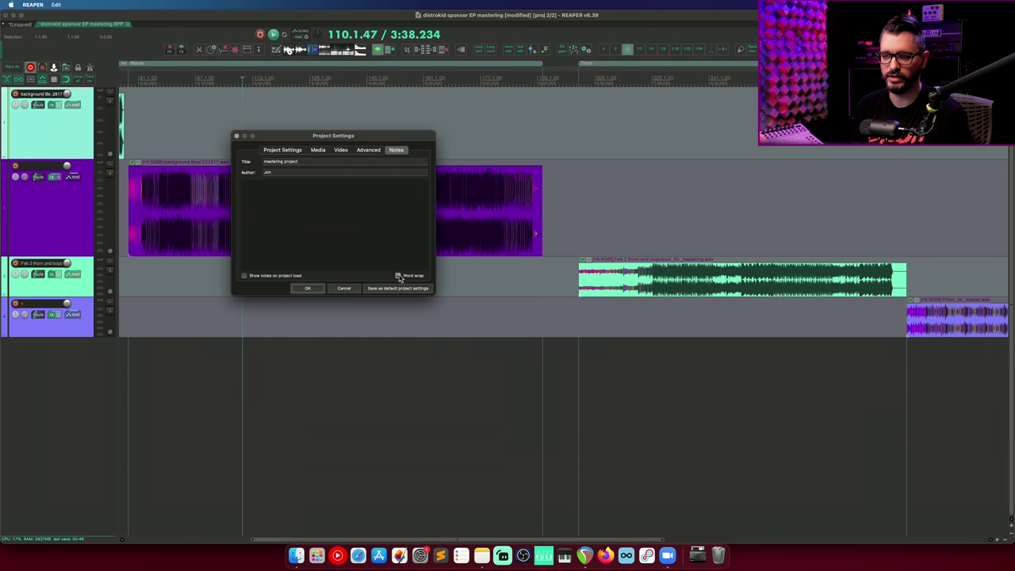
click(365, 233)
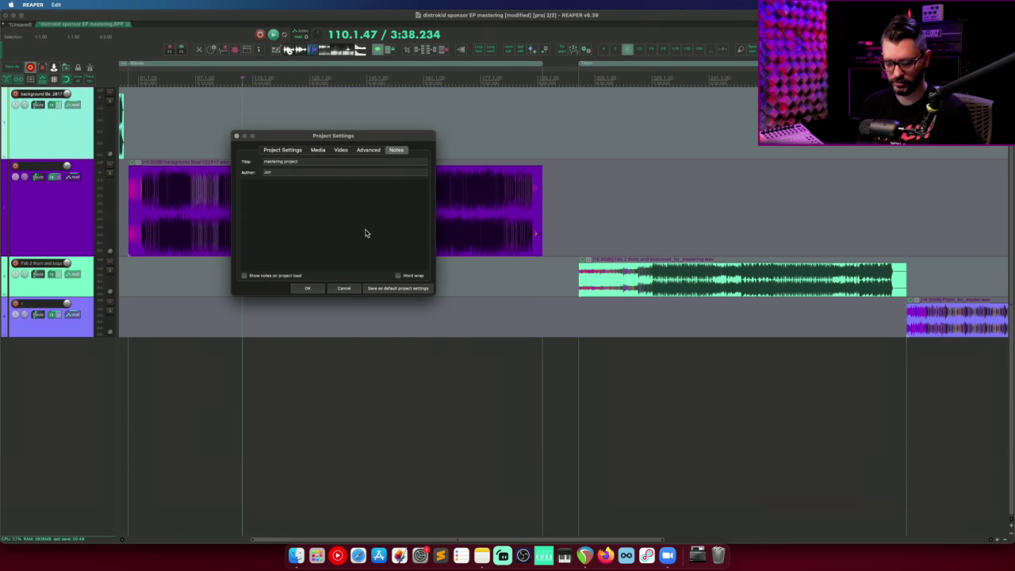
text(lakjdfslkjadsfkljasdlfkjalsdfjlajksdf)
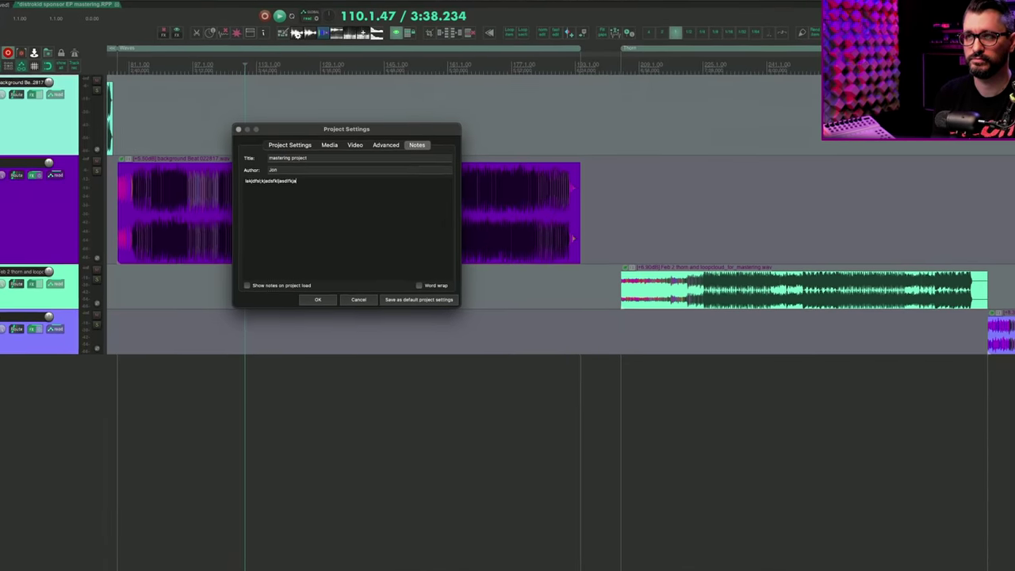
text(lakjsdfl;ajsdflajksdflajsdflajksdfl;ajsdfljkasdflk)
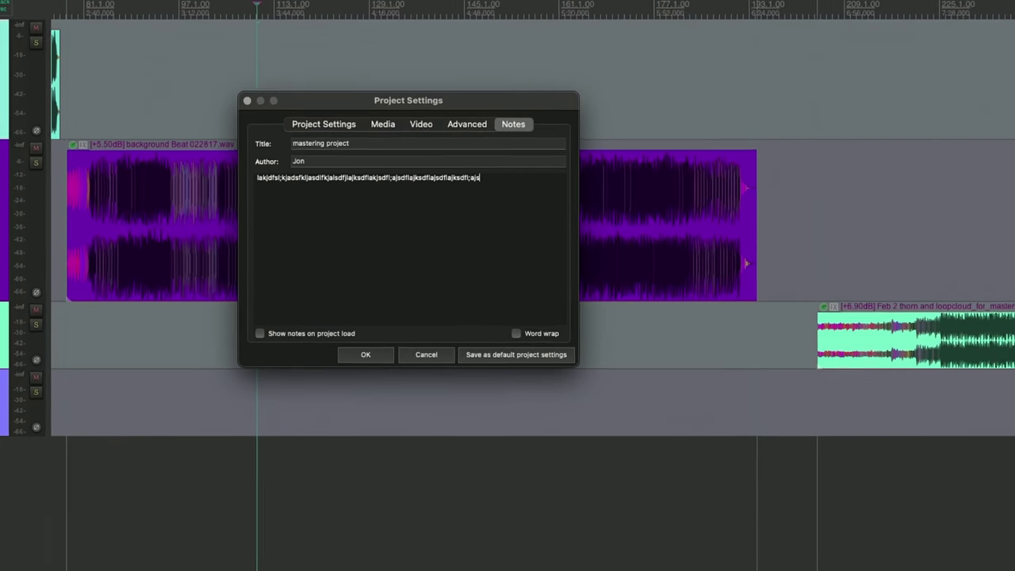
text(jasdfljkasdfljkalsdkfjlaskdfjlasdjflaksjdf;lakjsd)
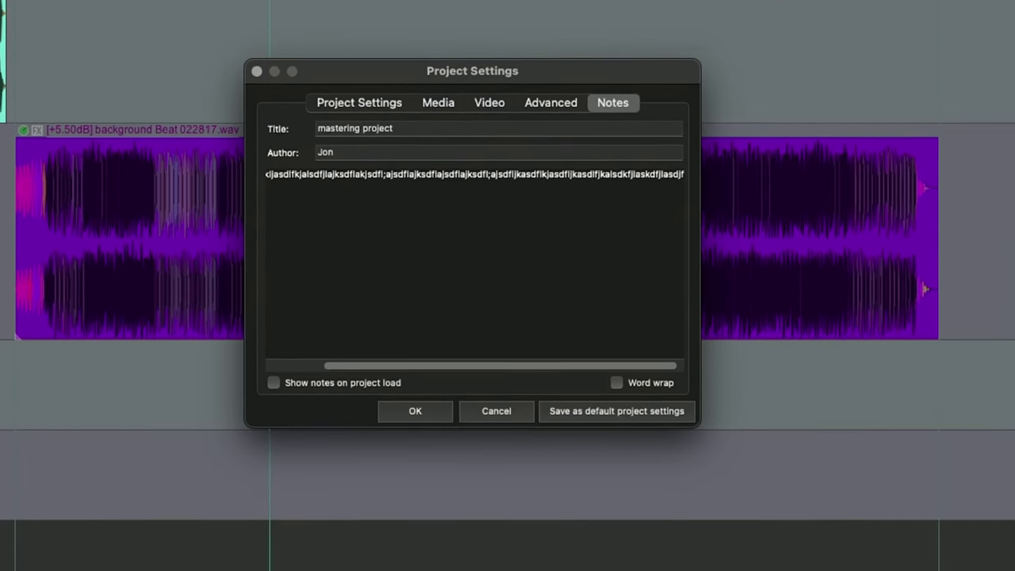
text(f;lajsdfljk)
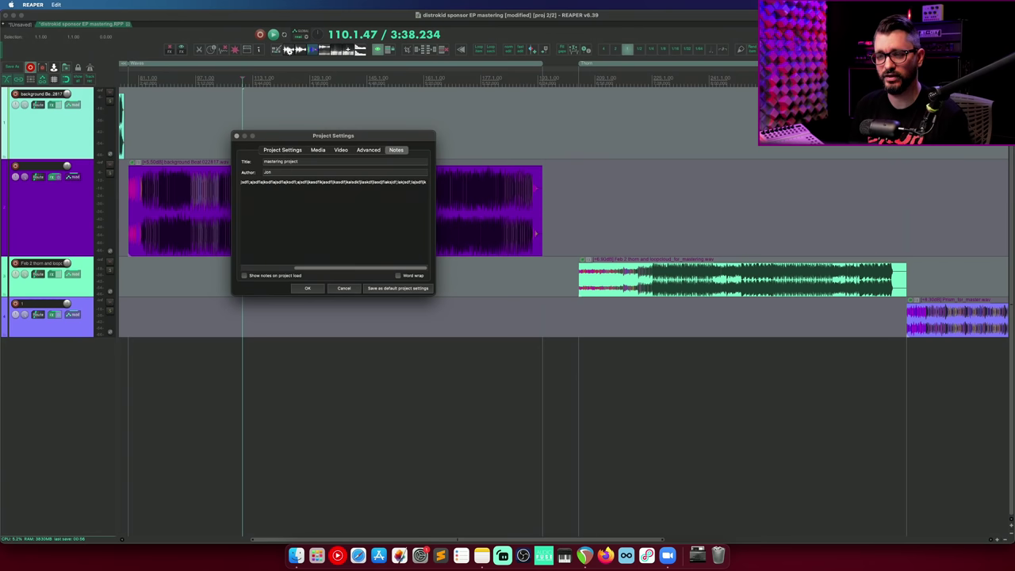
drag(331, 273, 408, 288)
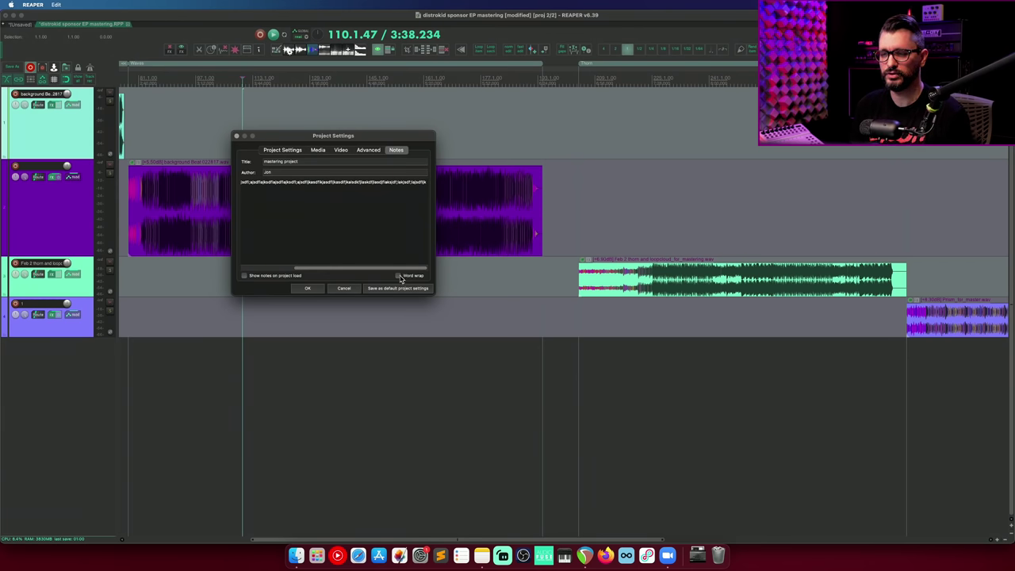
click(399, 276)
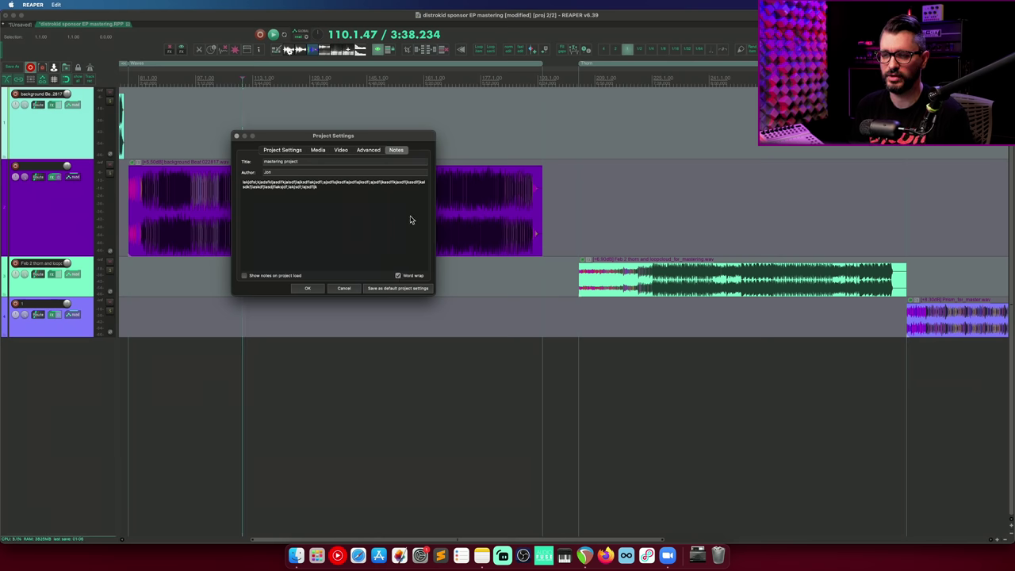
Step: Retitle the project 'EP mastering project', confirm Project Settings, and save with Cmd+S
click(314, 162)
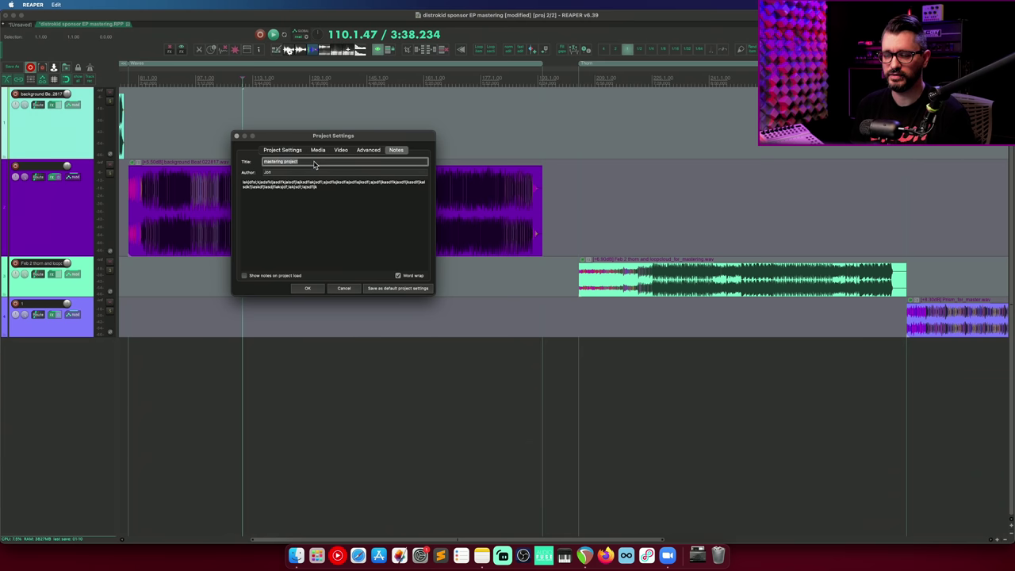
text(EP)
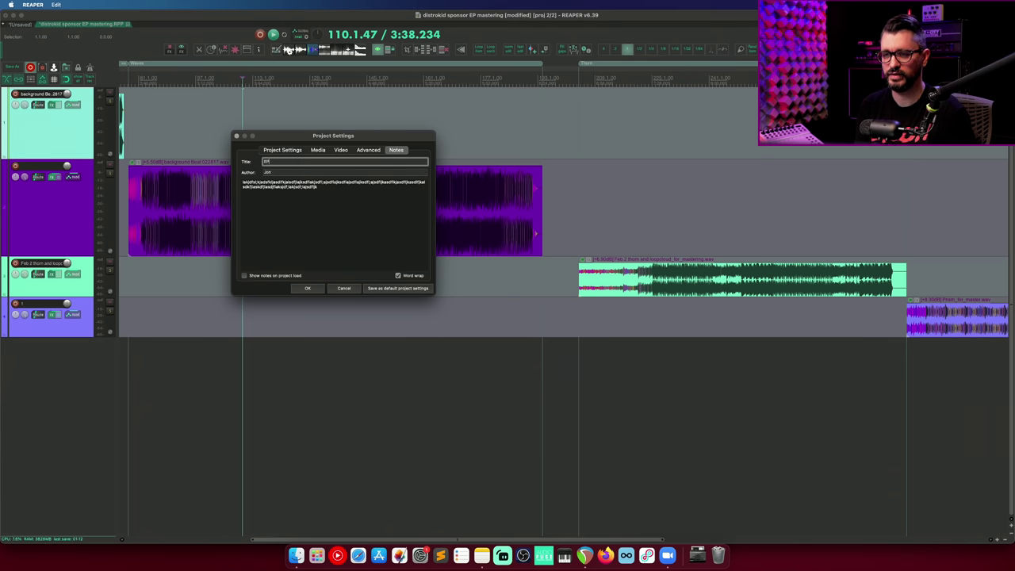
text( master)
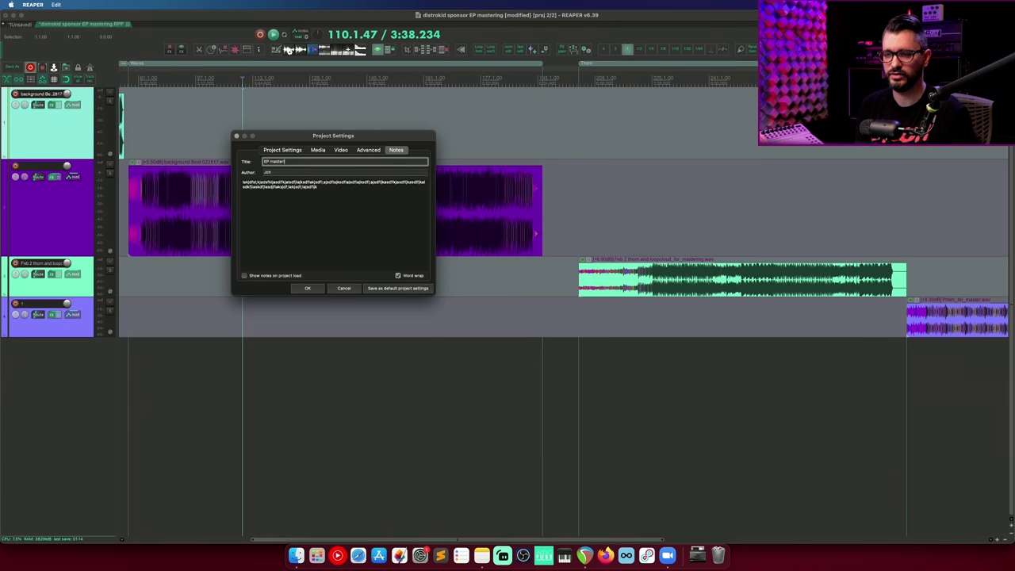
text(ing project)
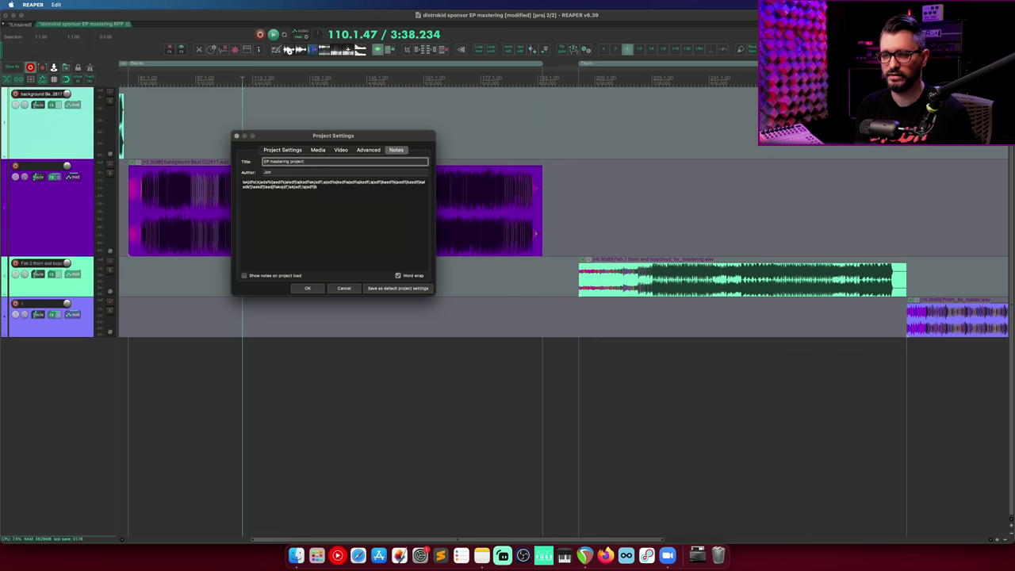
click(315, 174)
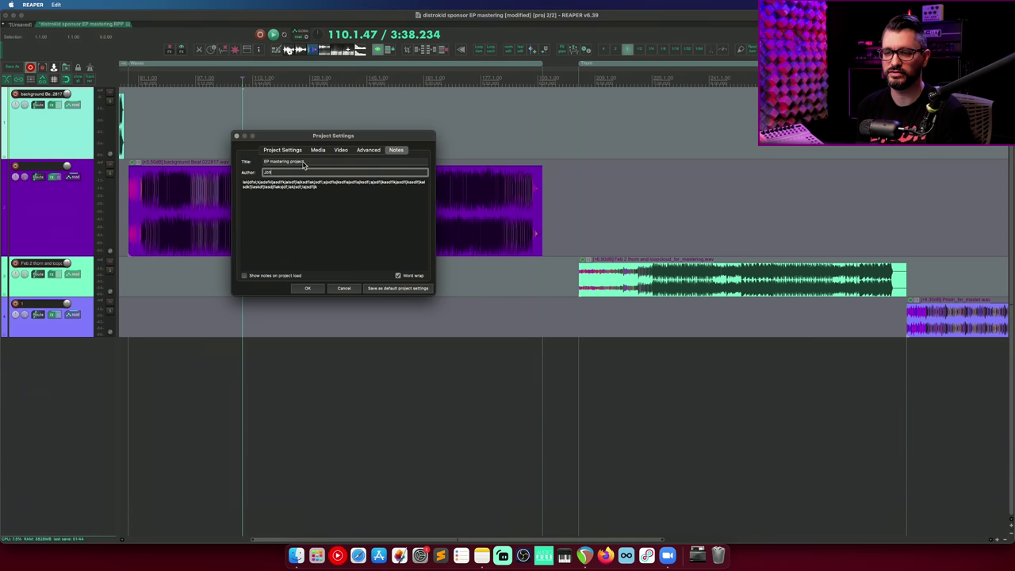
click(308, 288)
key(super+s)
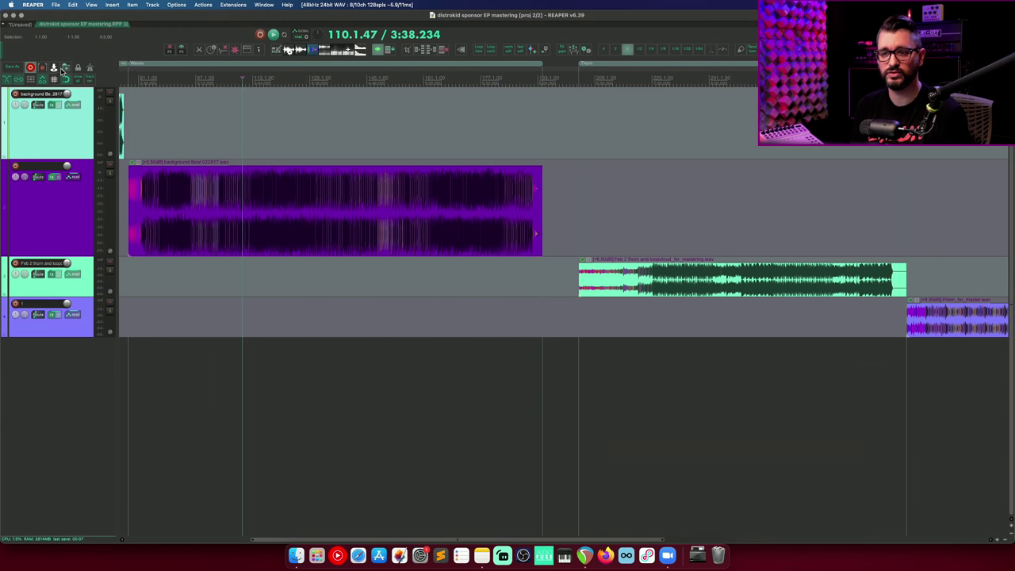
Step: Set the render file name pattern to '$title - $author - $project' and close Render to File
click(61, 69)
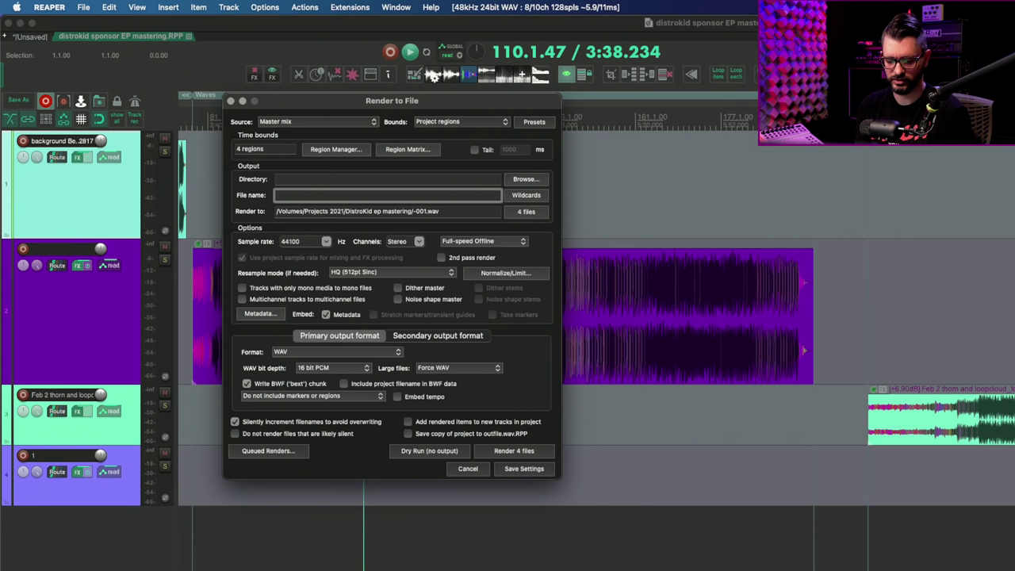
text($)
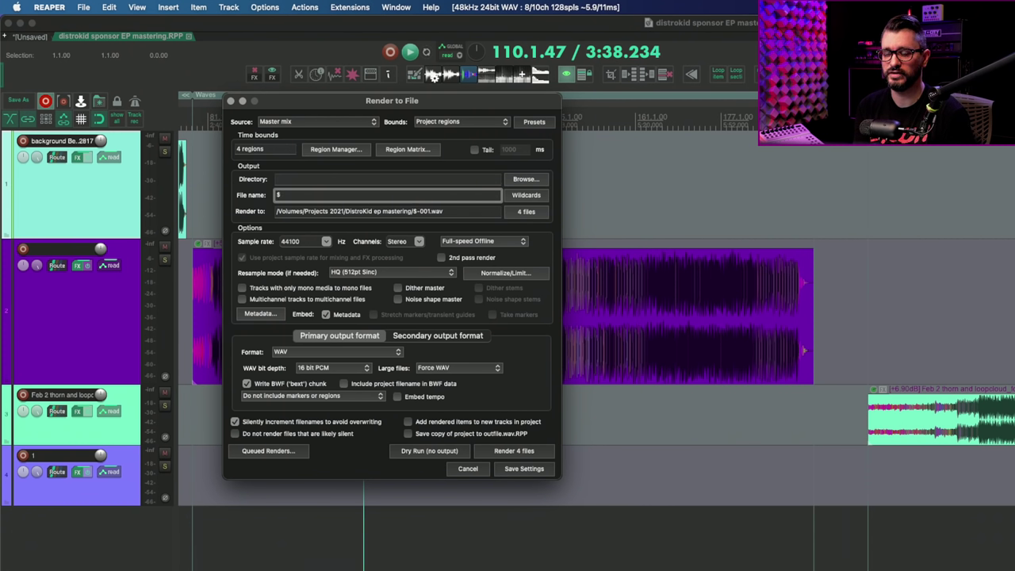
text(title)
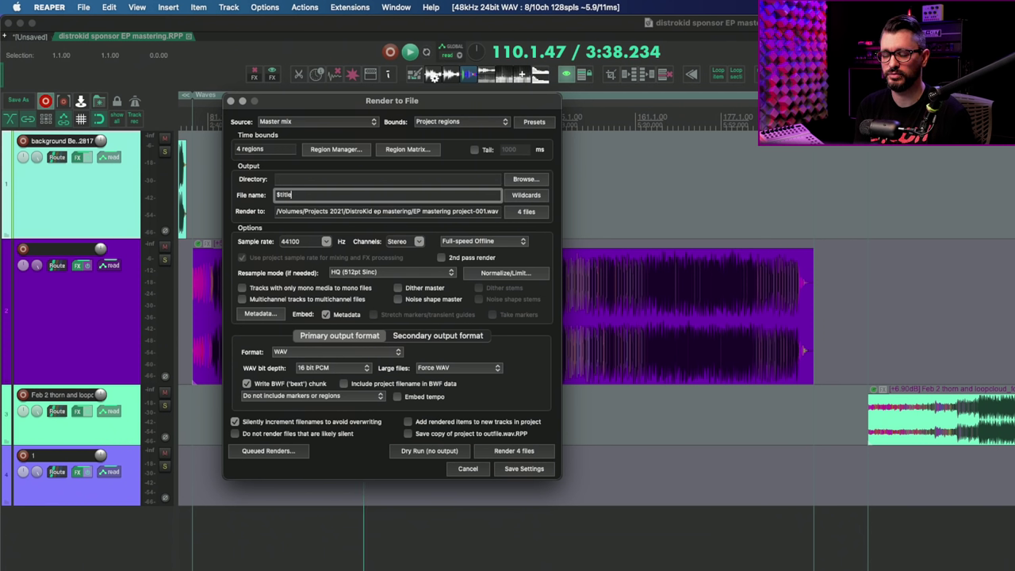
text(- )
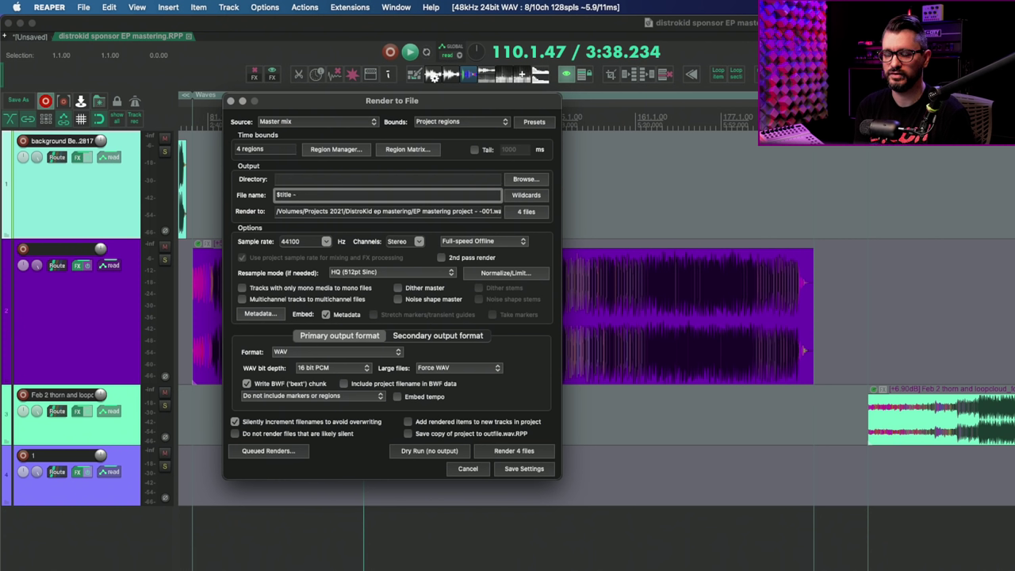
text($)
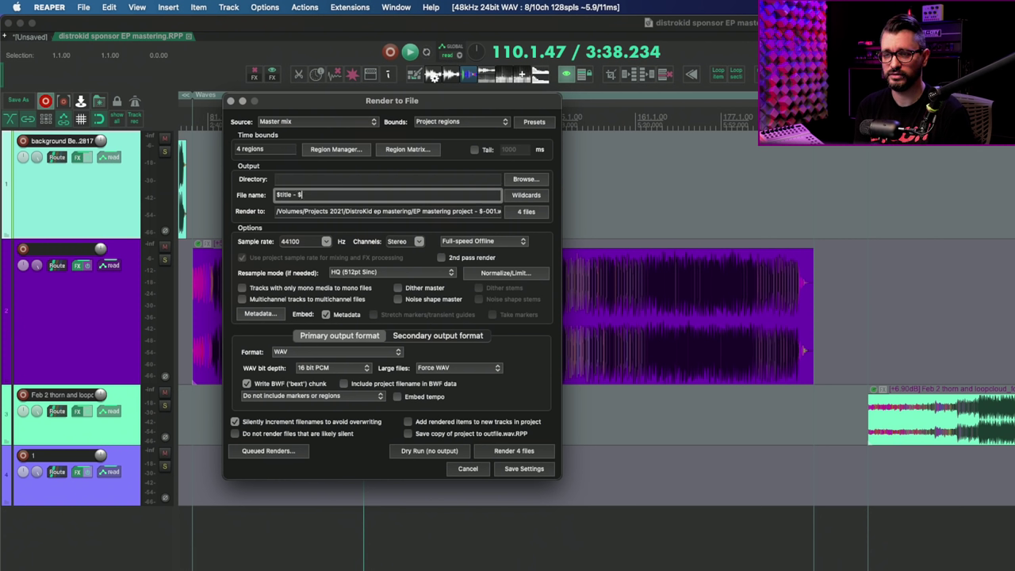
text(autho)
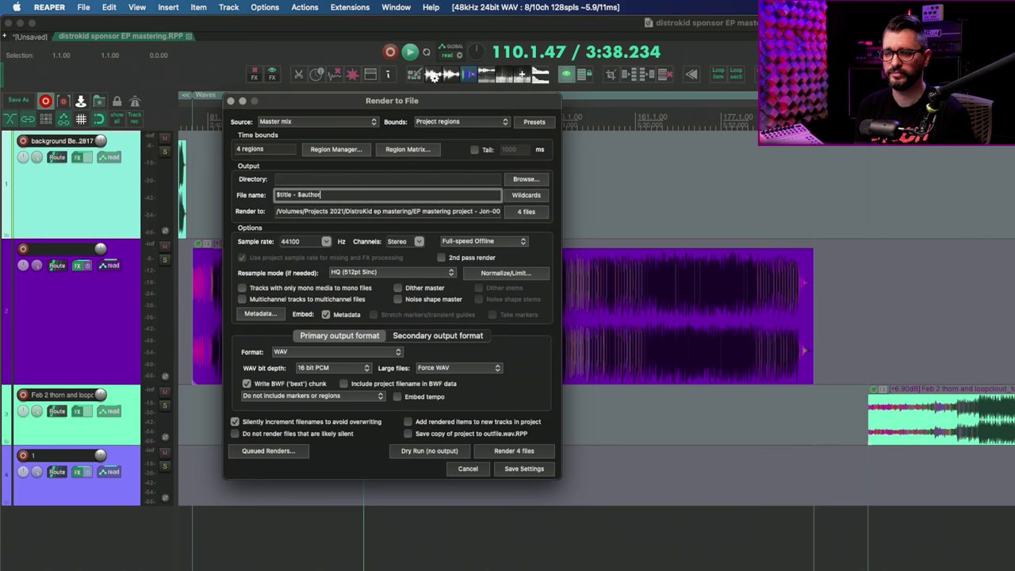
text(r)
mouse_move(526, 213)
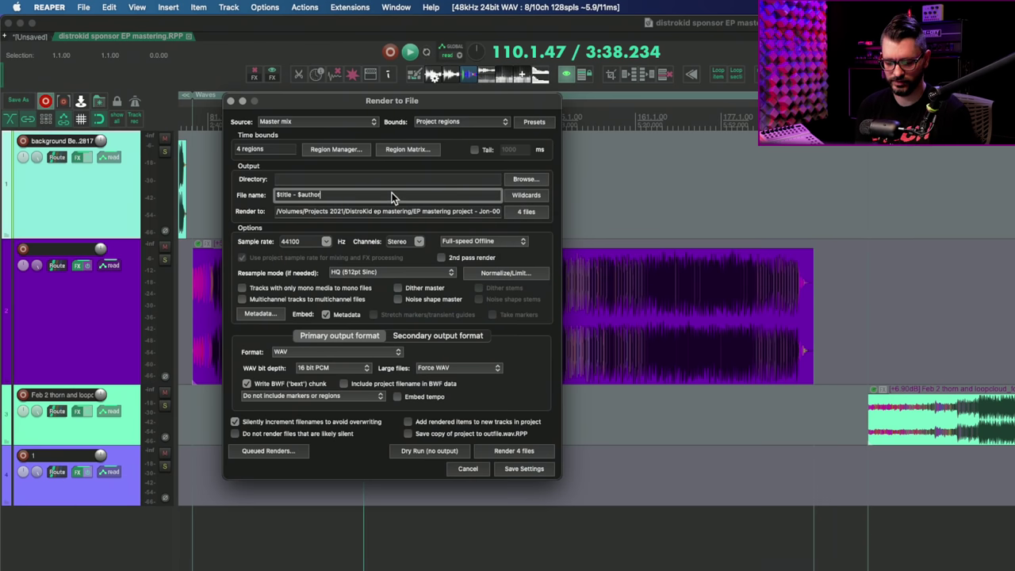
text(- )
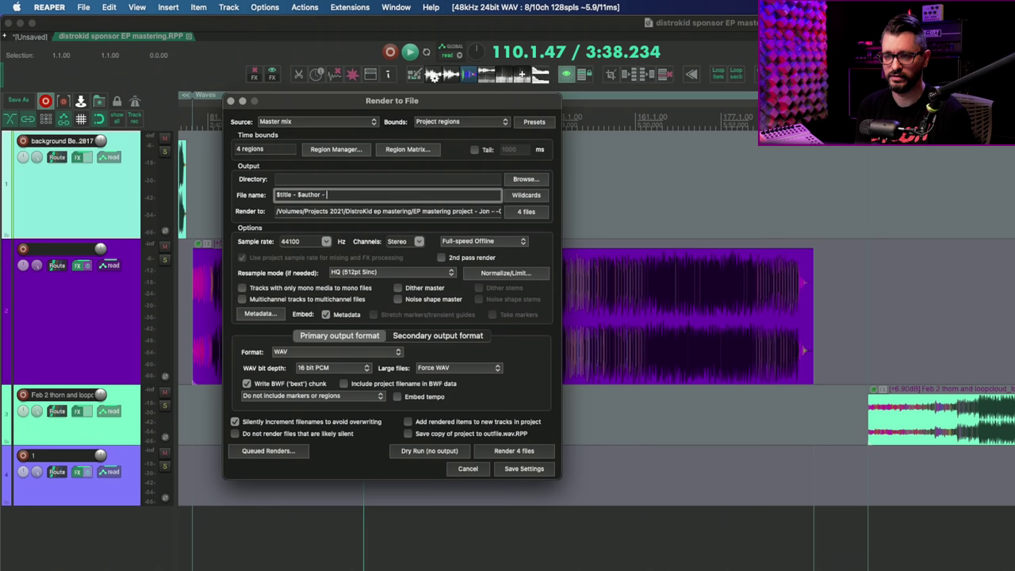
text($pr)
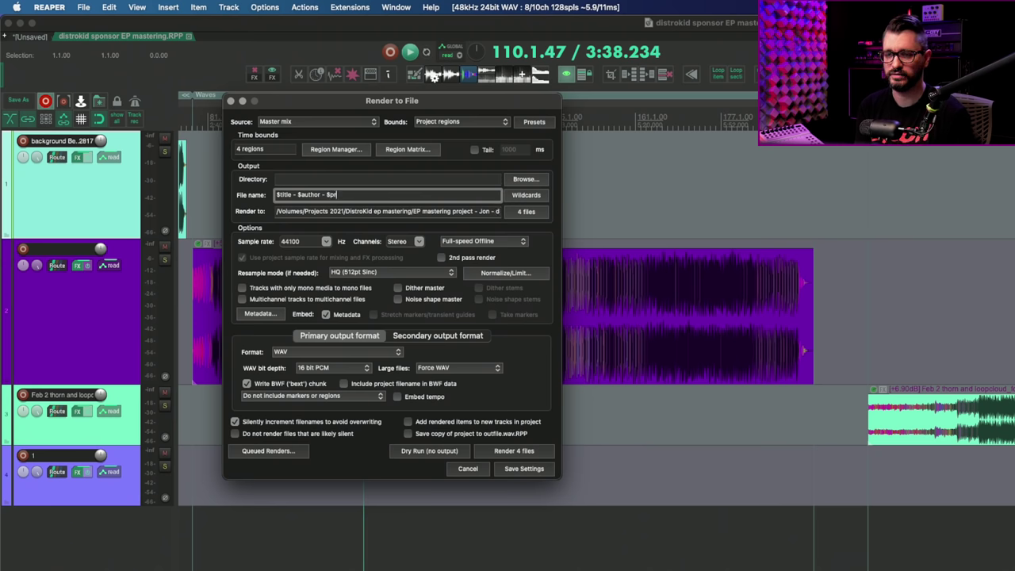
text(oject)
mouse_move(544, 213)
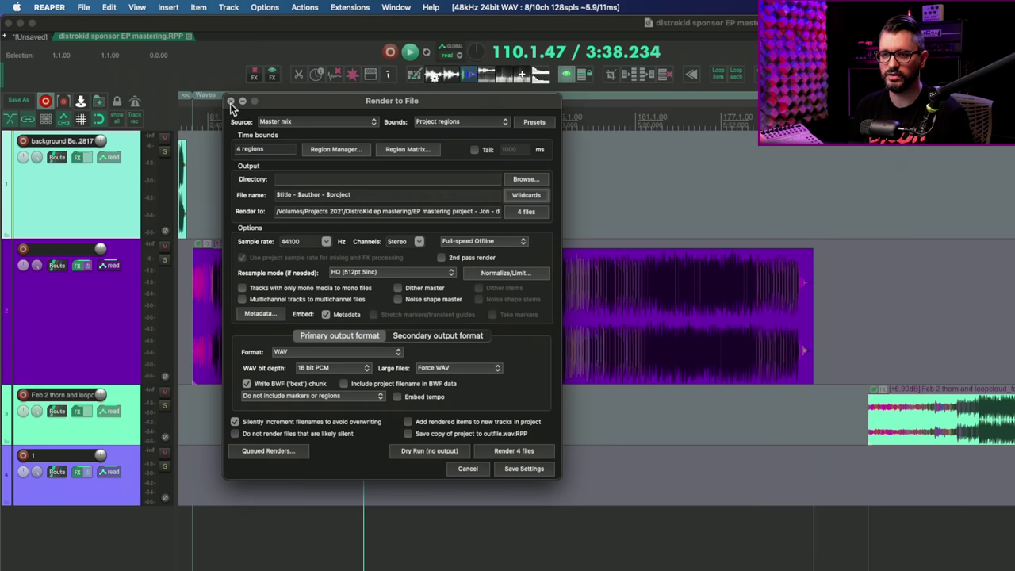
click(231, 102)
click(331, 175)
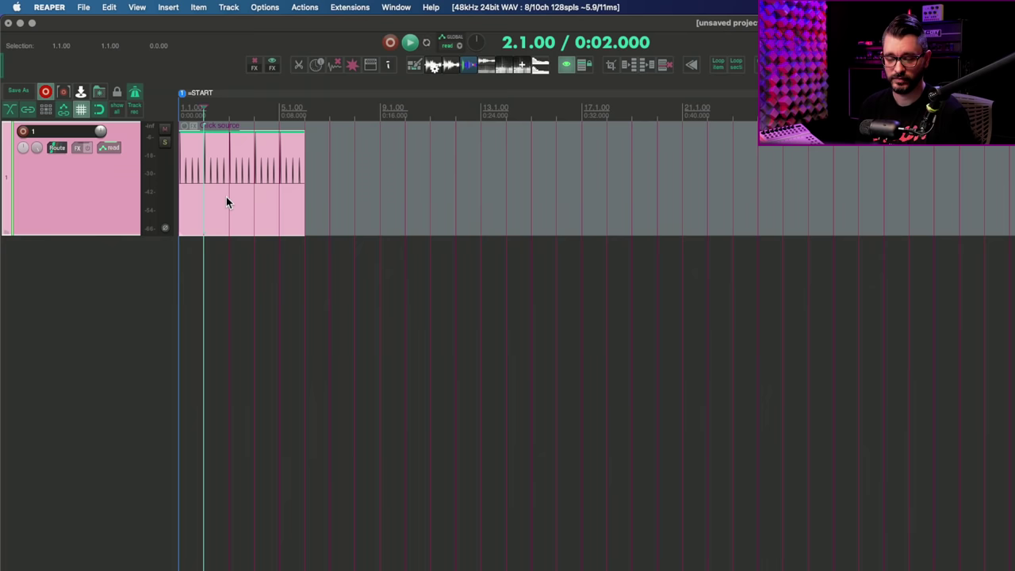
Step: In Media Explorer, enlarge the file list, select the EP mastering .RPP and widen the Title column
key(super+alt+x)
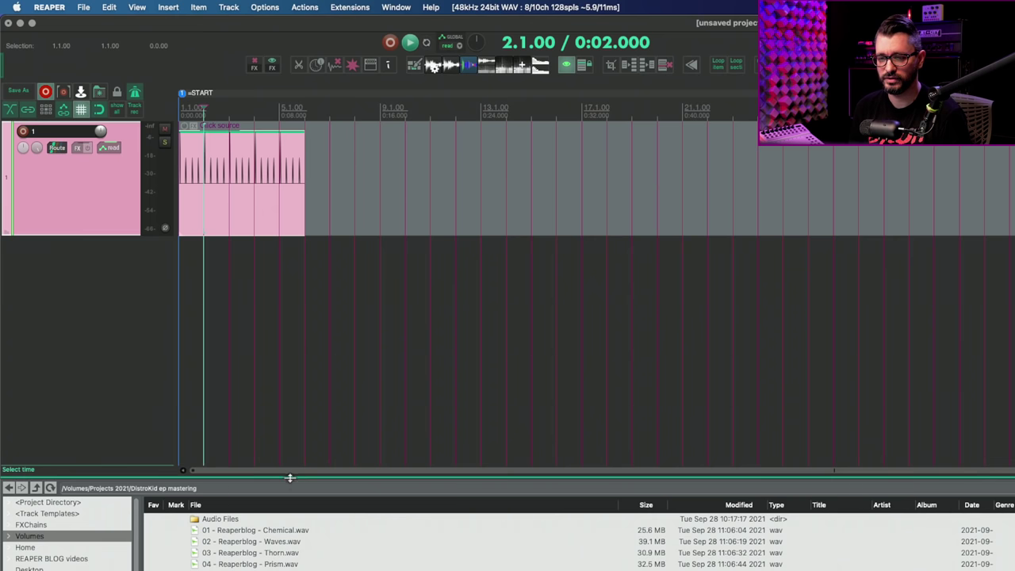
drag(289, 486, 302, 220)
click(315, 325)
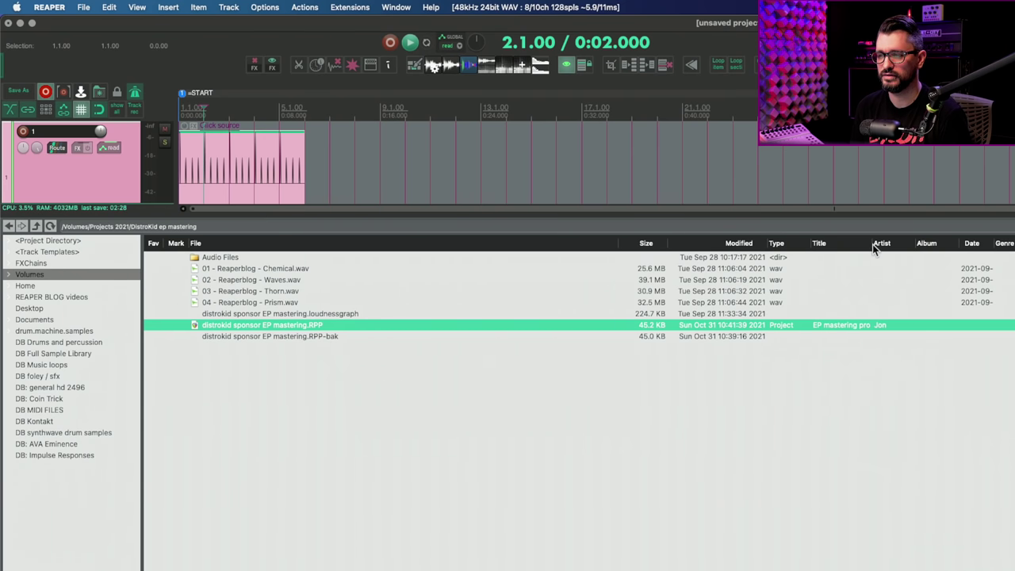
drag(872, 245, 901, 244)
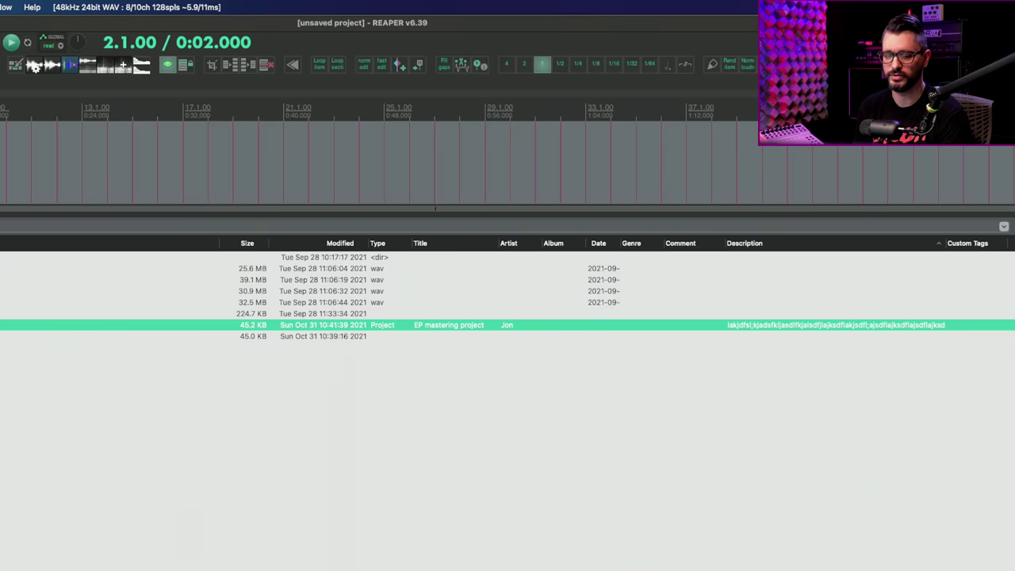
Step: Reveal '01 - Reaperblog - Chemical.wav' in Finder
click(280, 268)
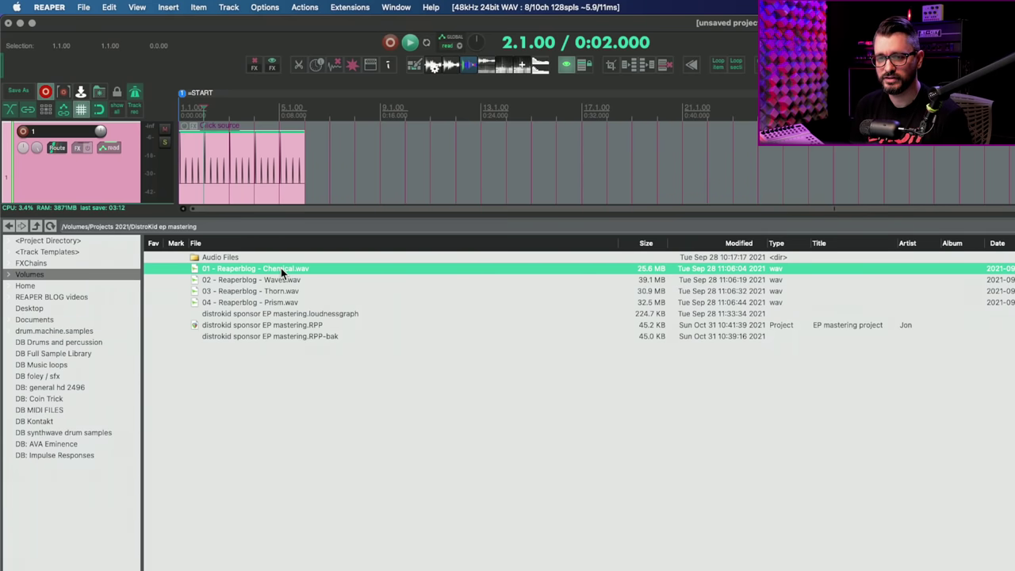
right_click(281, 268)
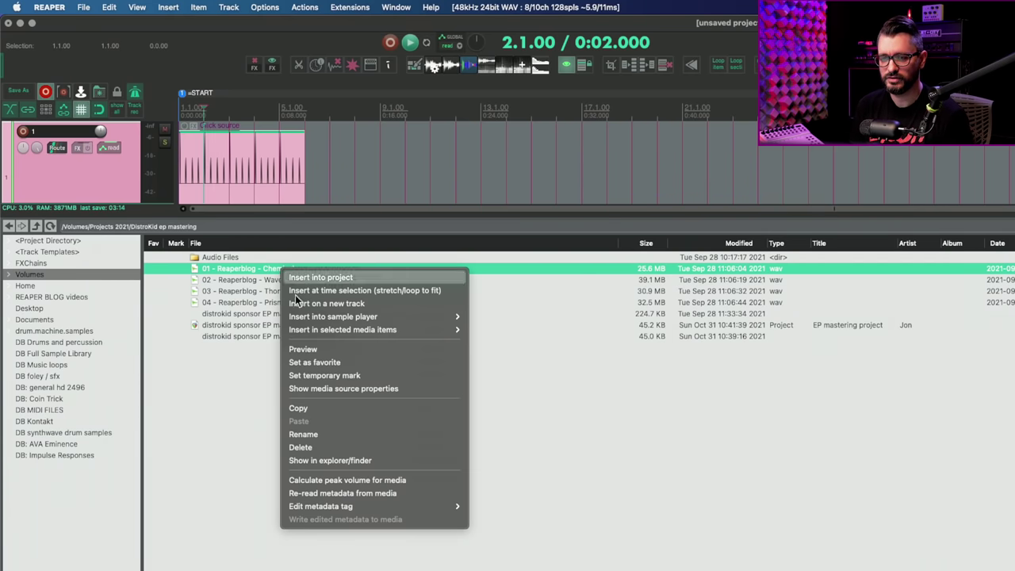
right_click(281, 280)
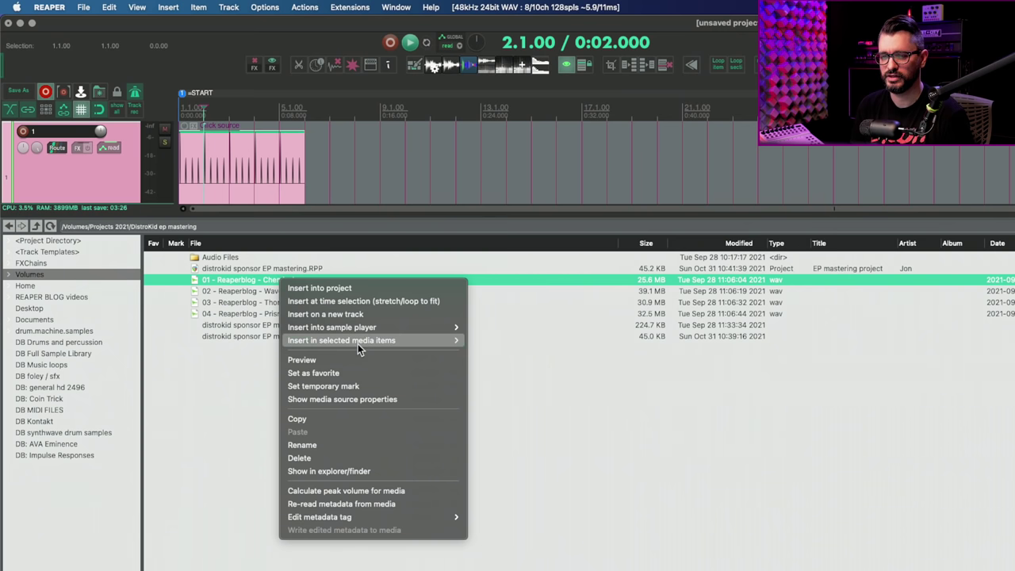
click(364, 473)
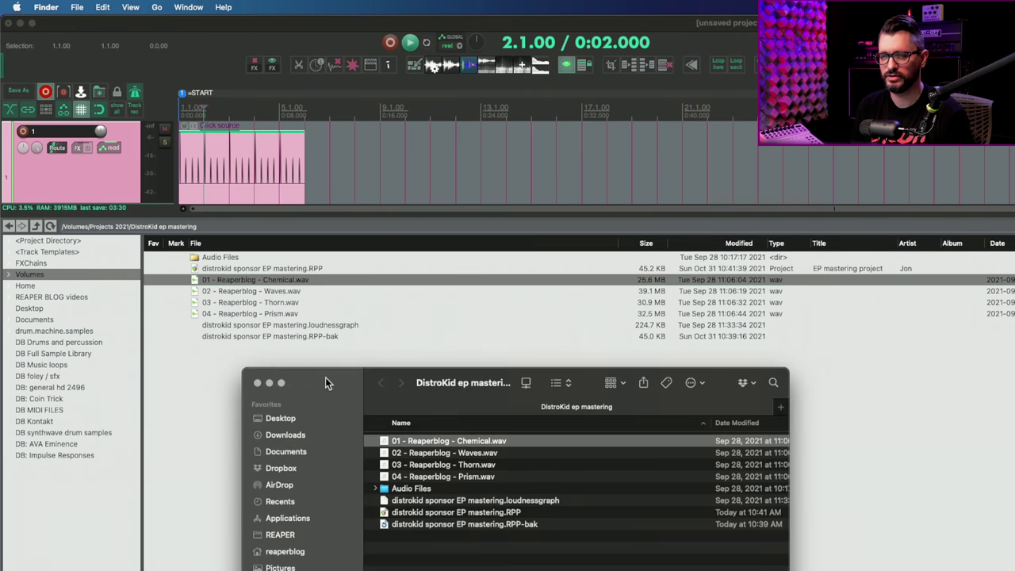
drag(325, 378, 495, 191)
Step: Rename Chemical.wav to remove its '01 - ' prefix
right_click(272, 284)
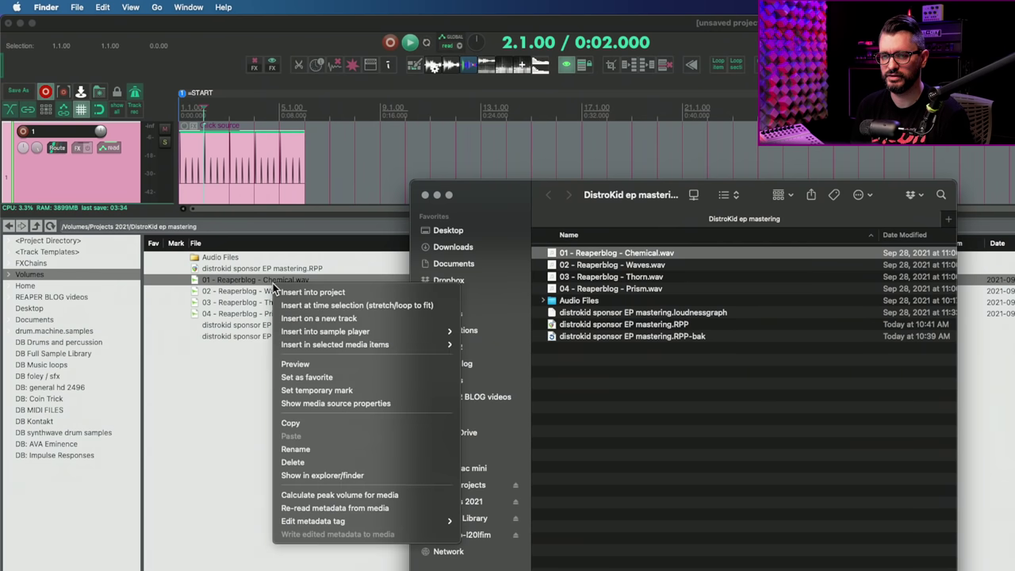
click(330, 449)
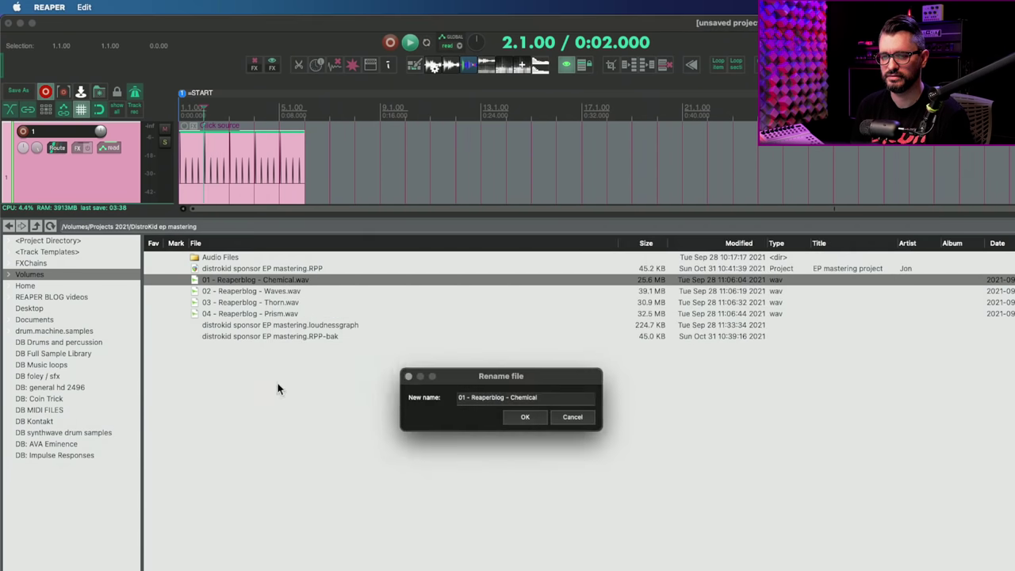
drag(500, 375, 254, 347)
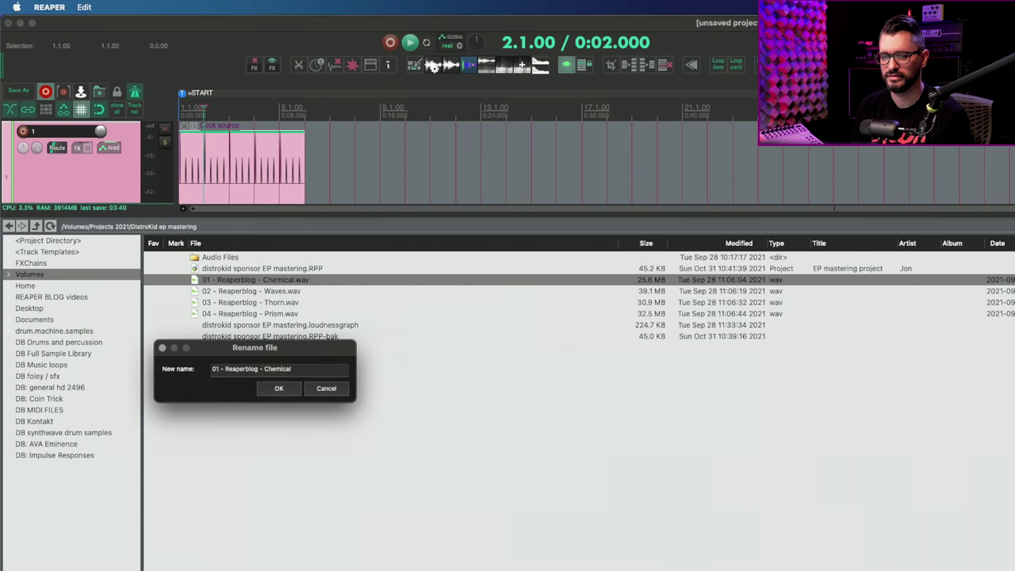
key(super+Tab)
drag(48, 356, 112, 402)
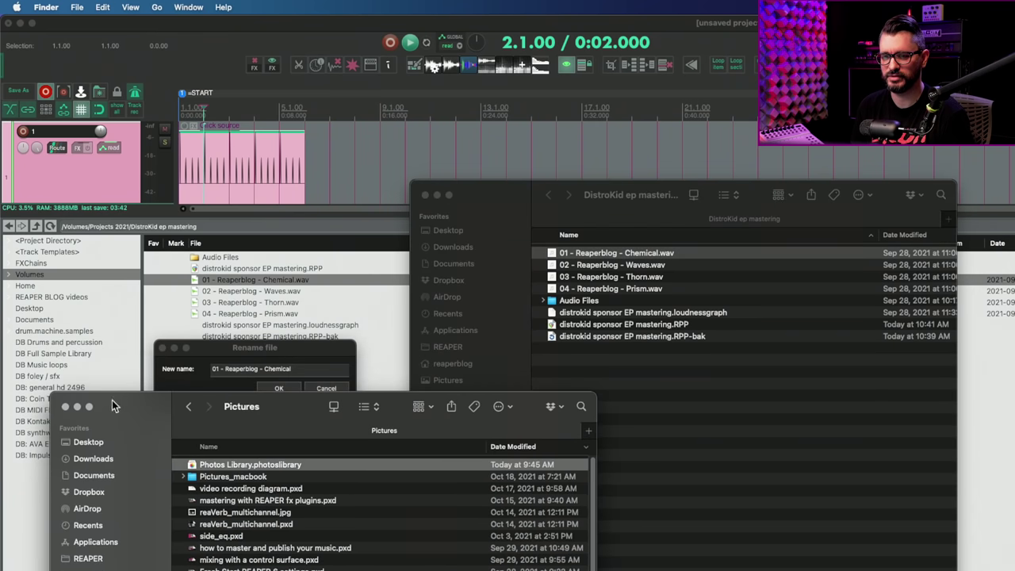
click(65, 407)
drag(522, 191, 521, 124)
click(225, 372)
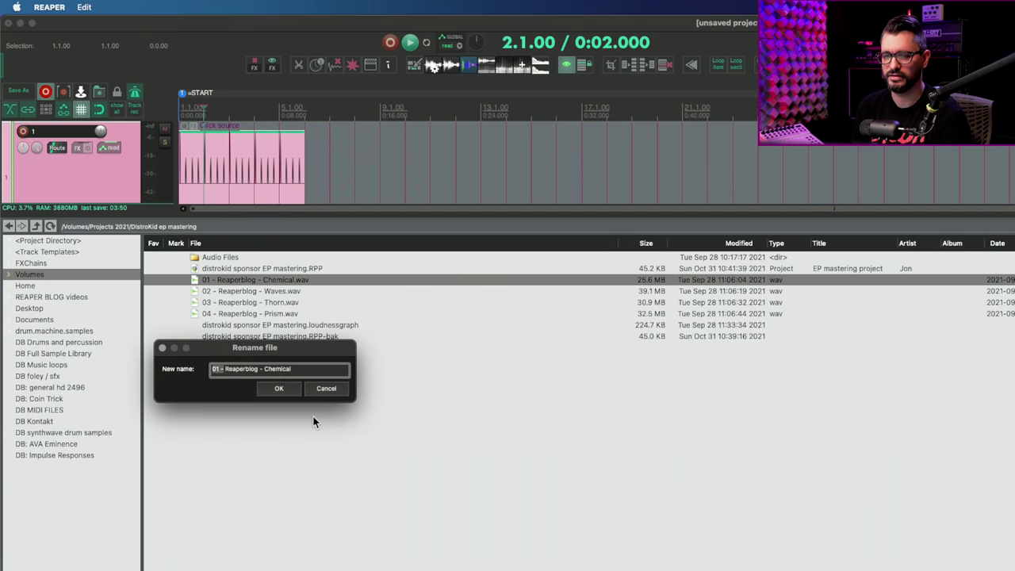
key(BackSpace)
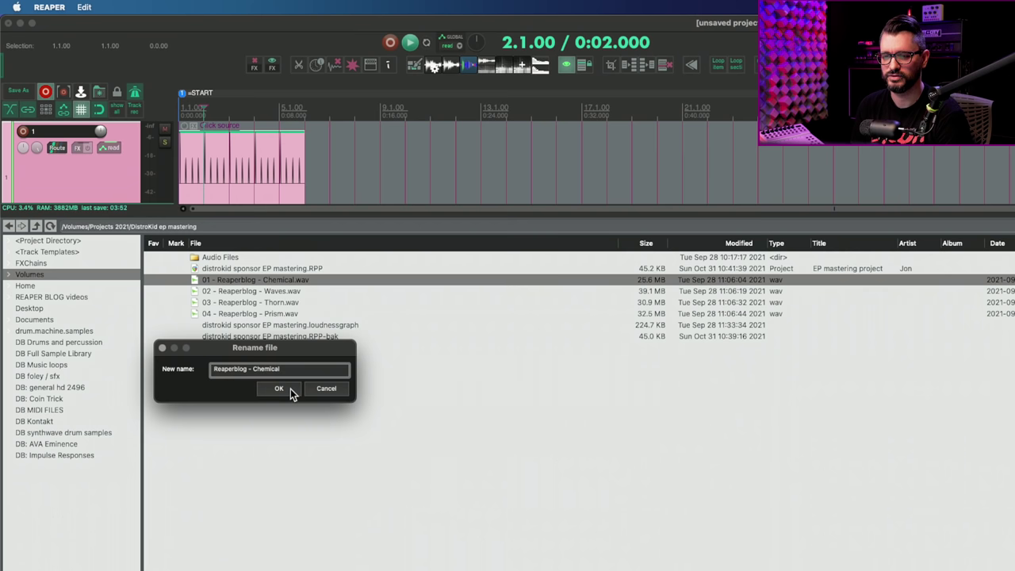
key(super+Left)
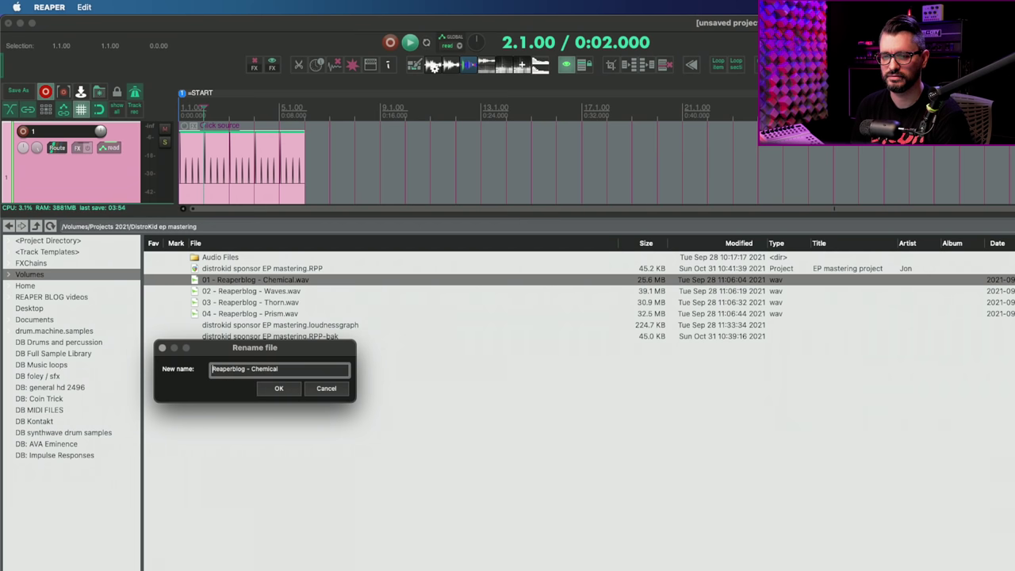
key(Return)
Step: Restore the original '01 - Reaperblog - Chemical.wav' name and tidy the Finder window
key(super+Tab)
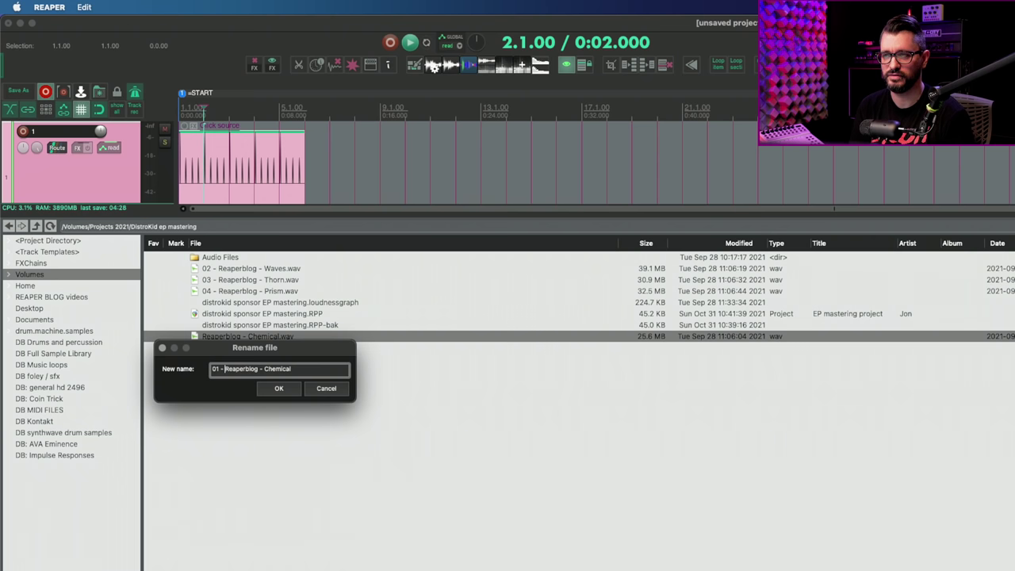
key(Return)
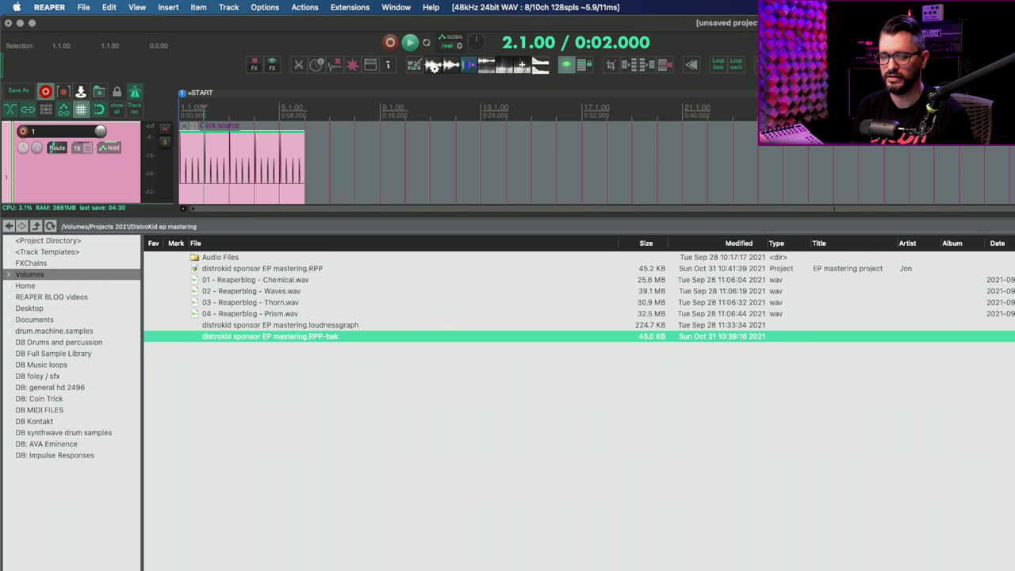
key(super+Tab)
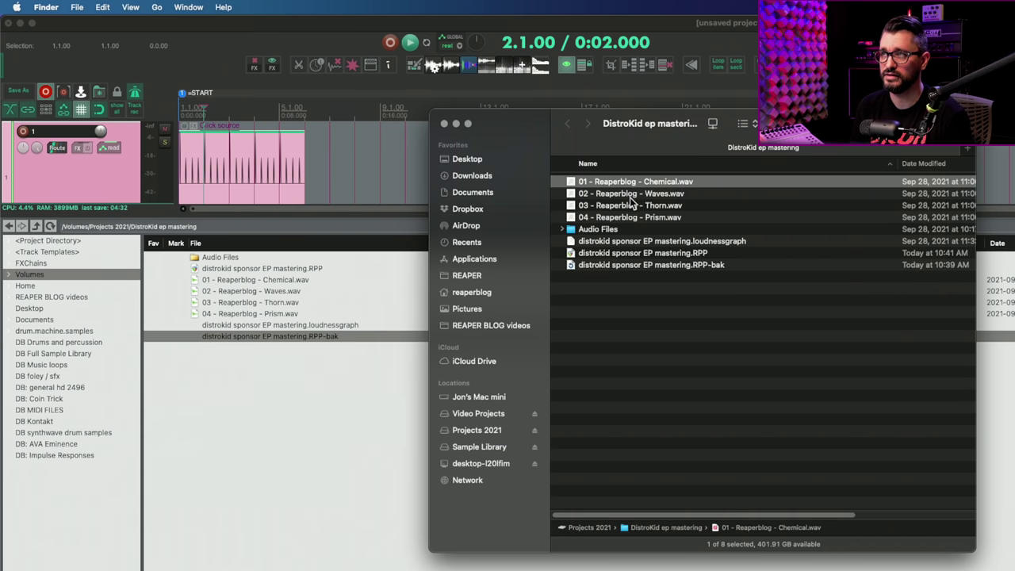
click(634, 321)
drag(492, 116, 565, 367)
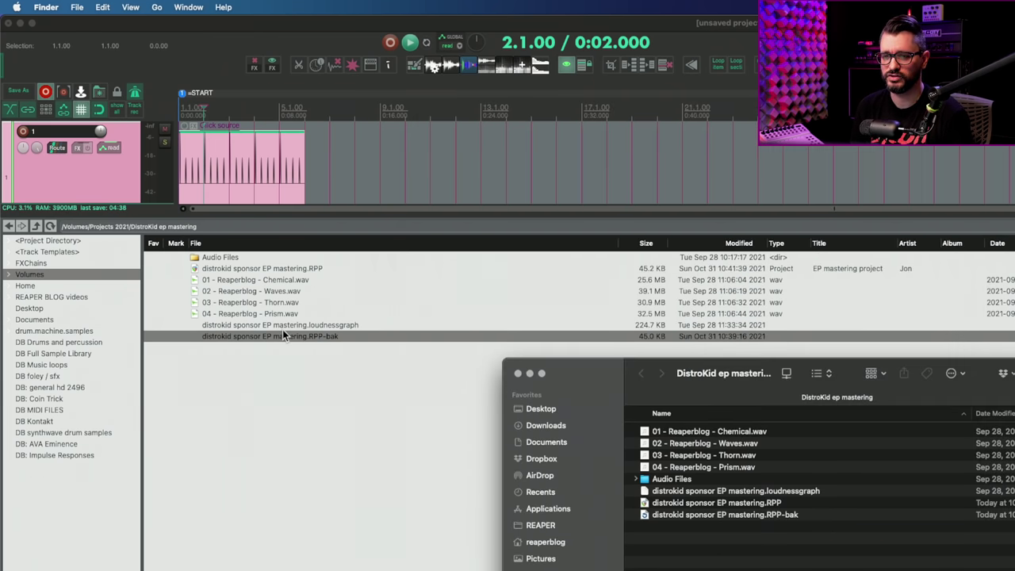
Step: In the DB synthwave drum samples folder, rename the first bass drum to 'TR-707 - Bassdrum-01.wav'
click(282, 326)
click(274, 357)
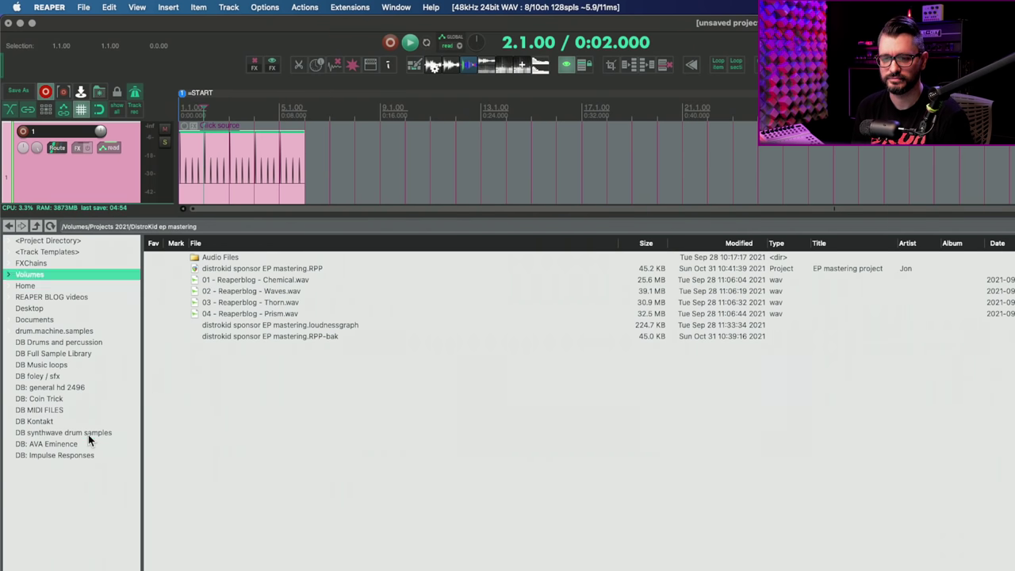
click(88, 435)
shift+click(233, 359)
right_click(232, 359)
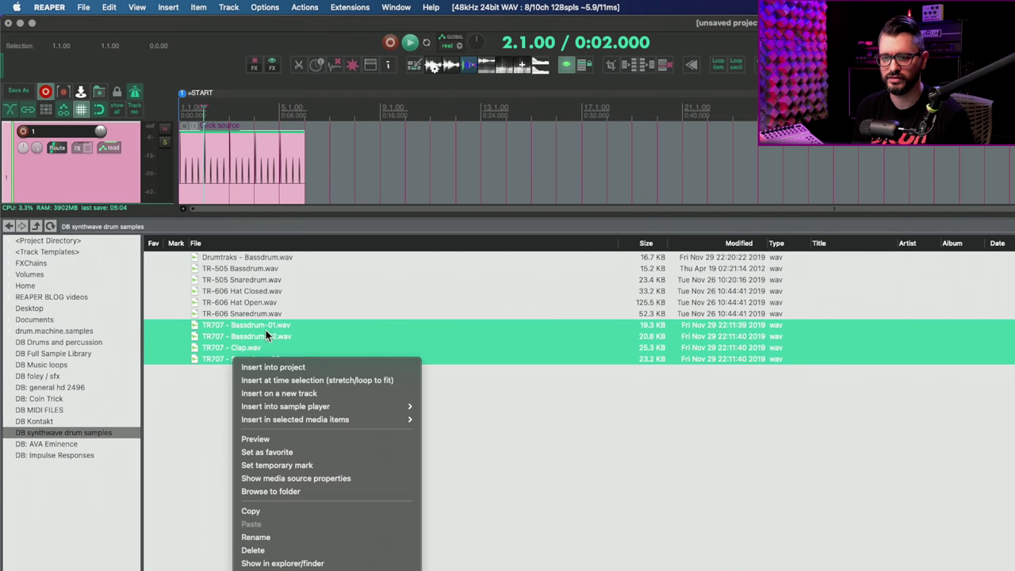
click(287, 538)
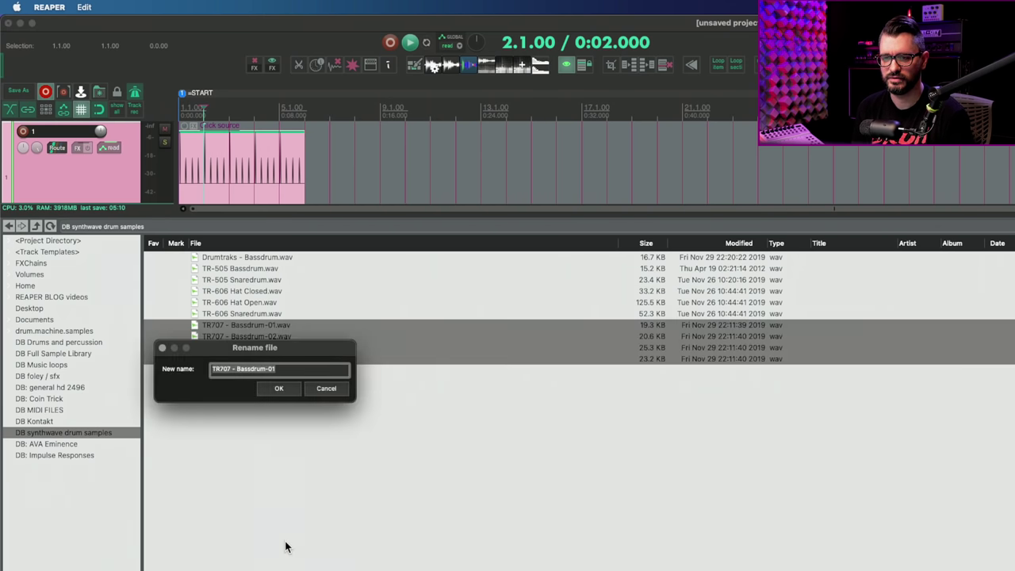
click(219, 370)
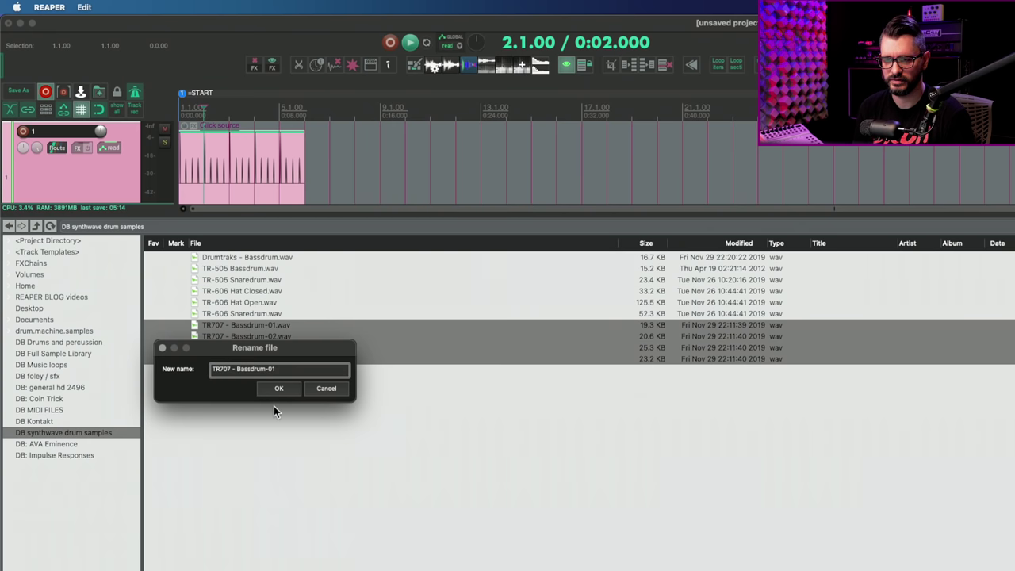
text(-)
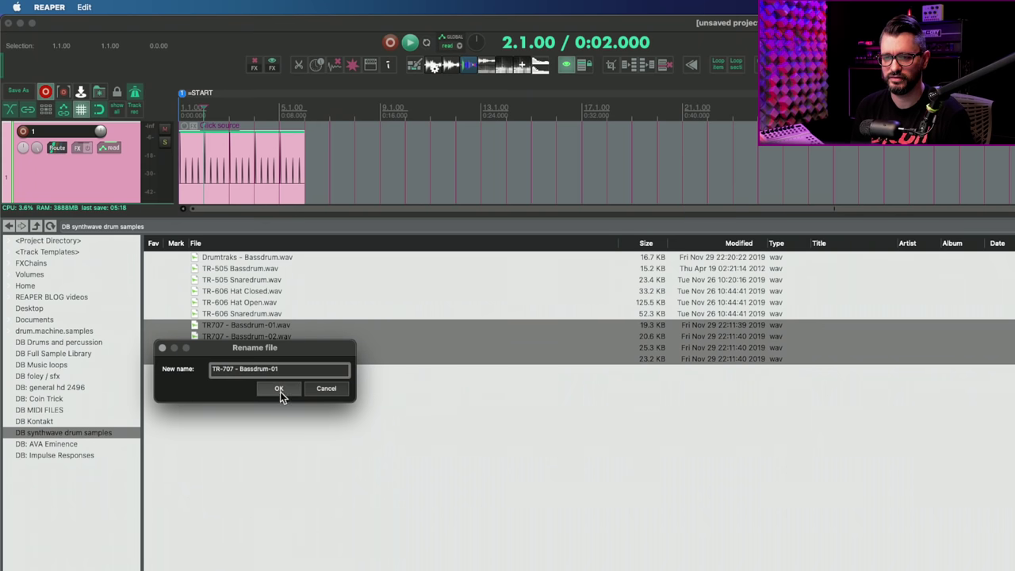
key(Return)
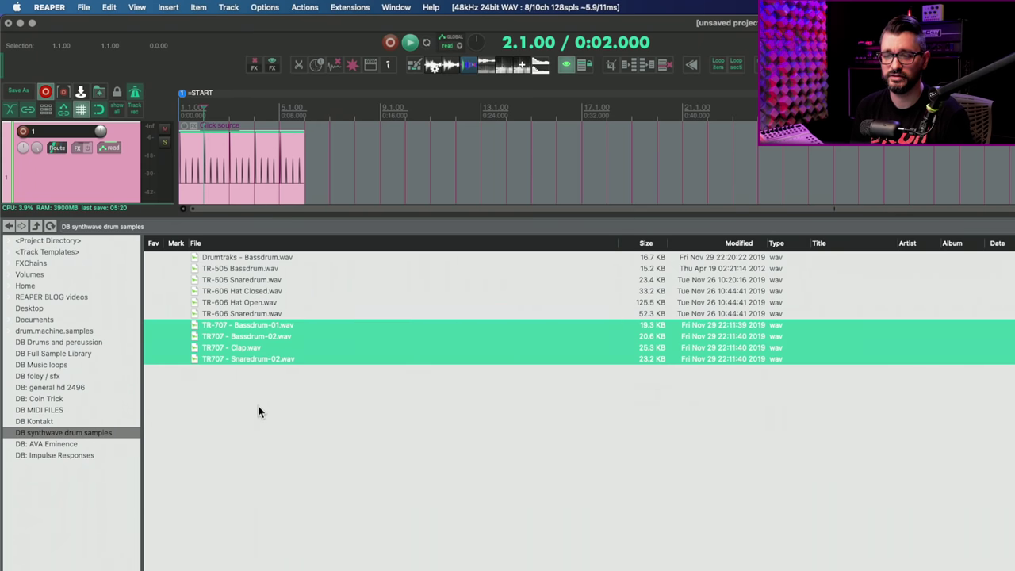
click(260, 406)
Step: Check TR707 - Bassdrum-02.wav's file options, then open the Actions list to find renaming
click(230, 336)
right_click(218, 335)
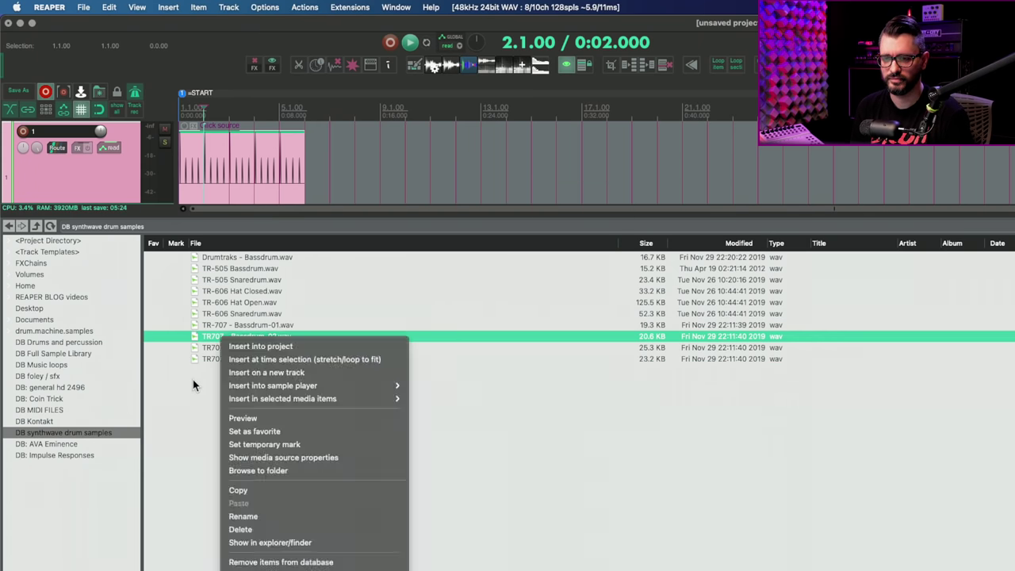
key(Escape)
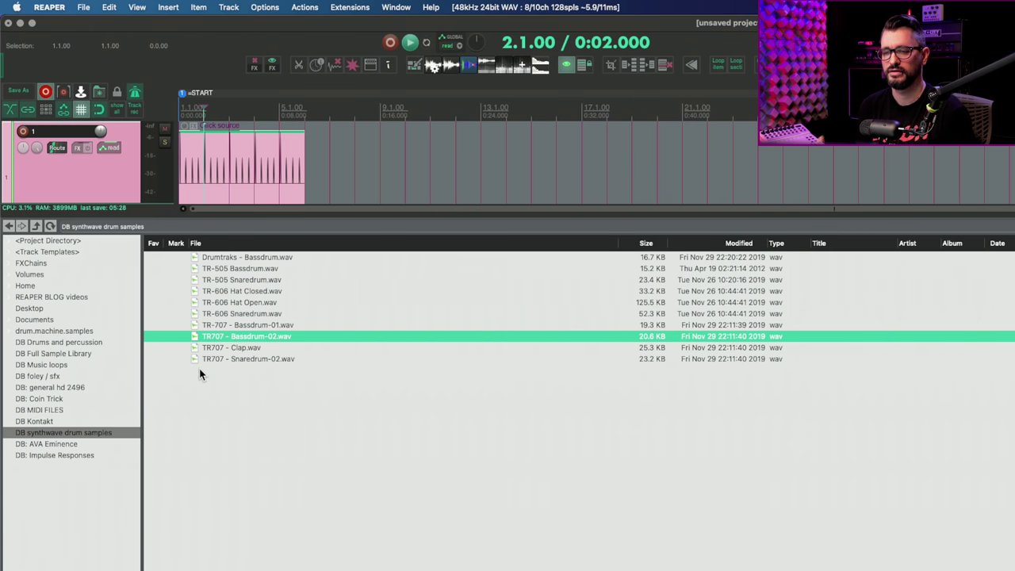
key(shift+slash)
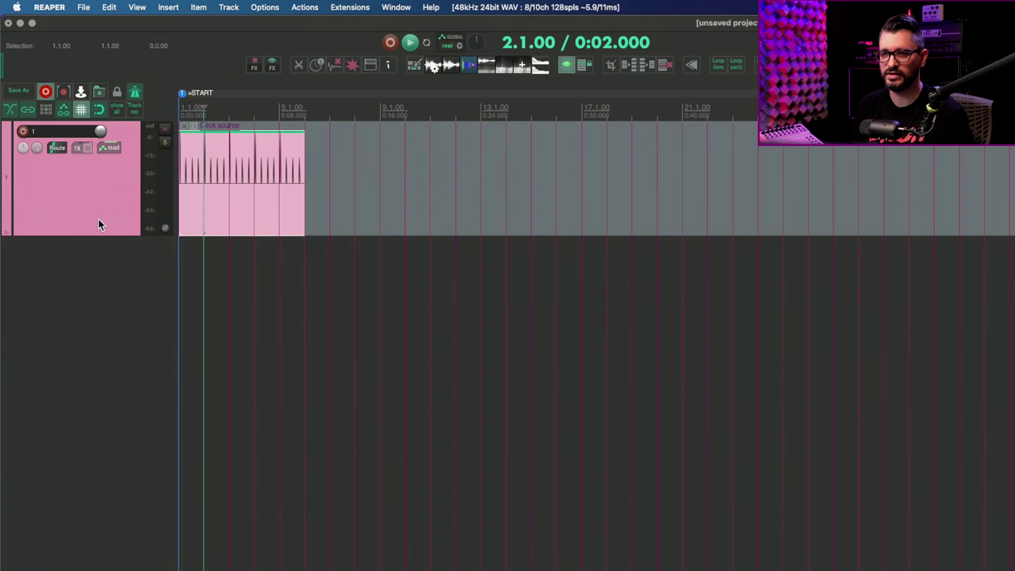
Step: Add Cockos ReaVerb to track 1's FX
click(98, 219)
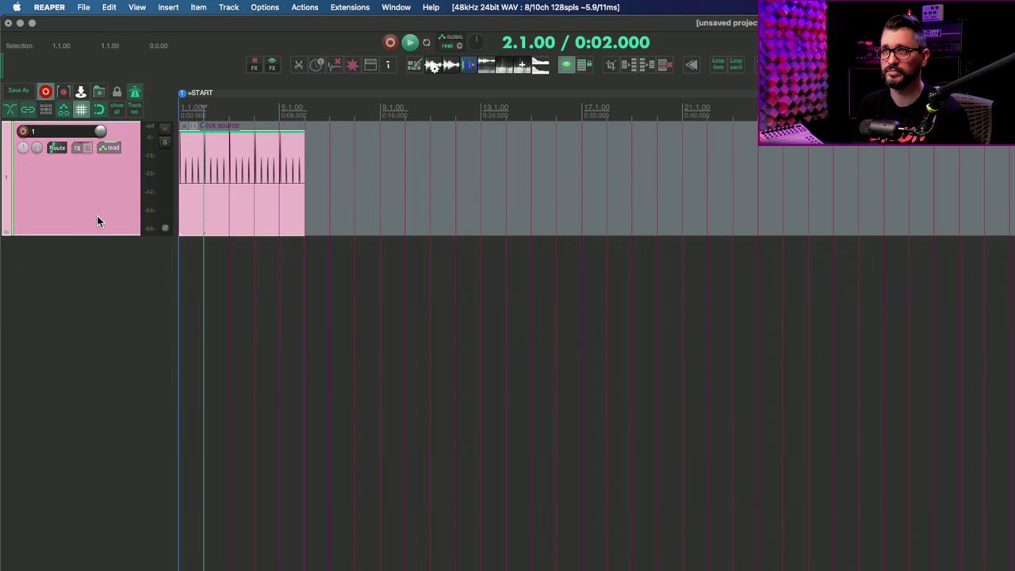
right_click(96, 216)
mouse_move(93, 201)
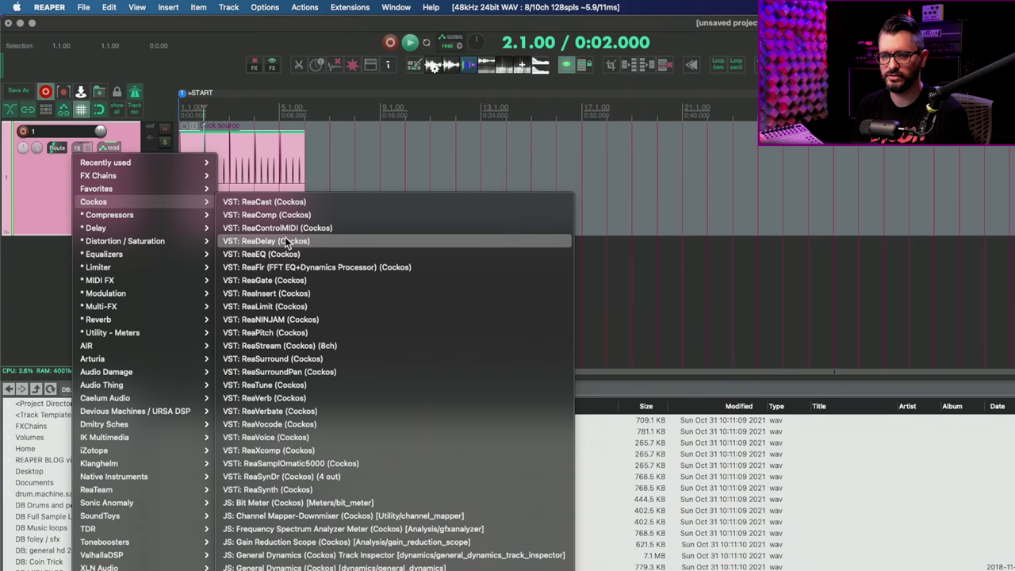
click(292, 399)
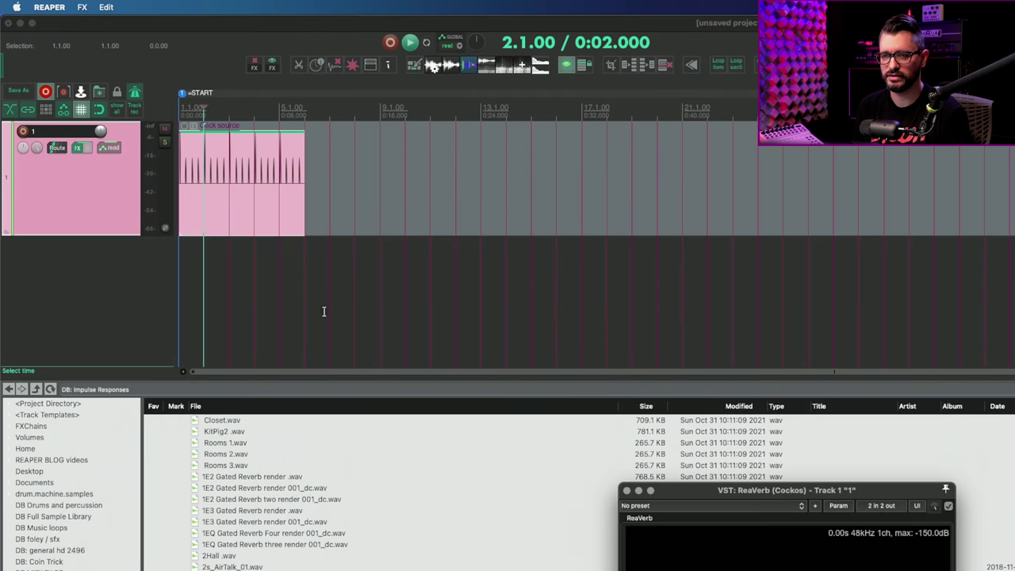
Step: Load '1E2 Gated Reverb render .wav' from Media Explorer as ReaVerb's impulse response
click(275, 478)
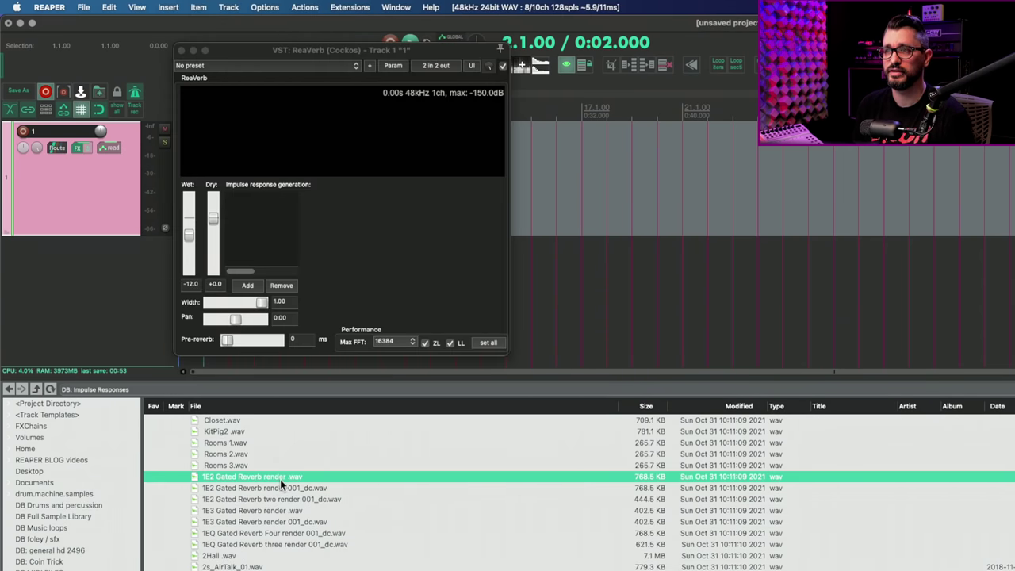
scroll(281, 481, down, 1)
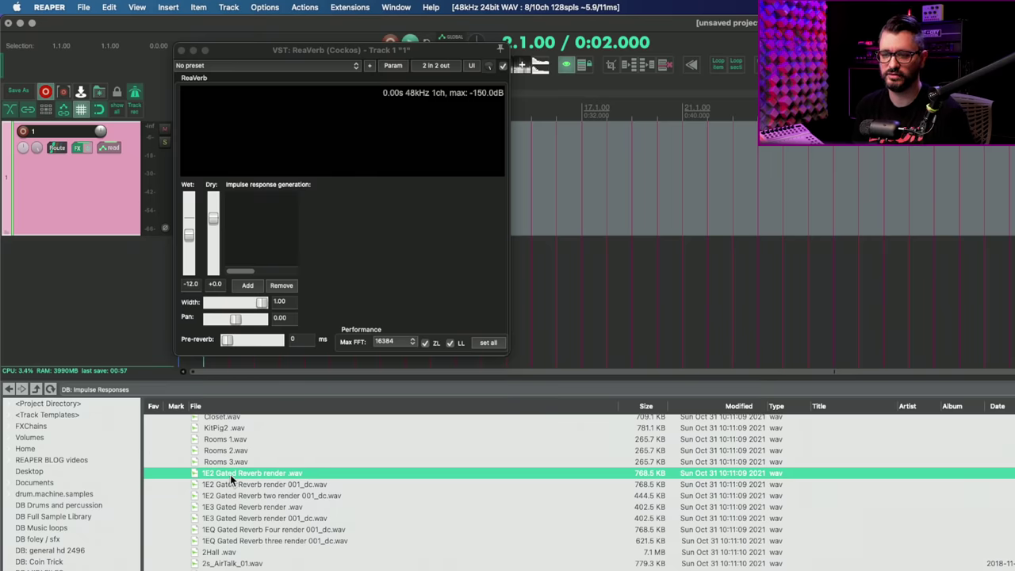
drag(230, 474, 272, 238)
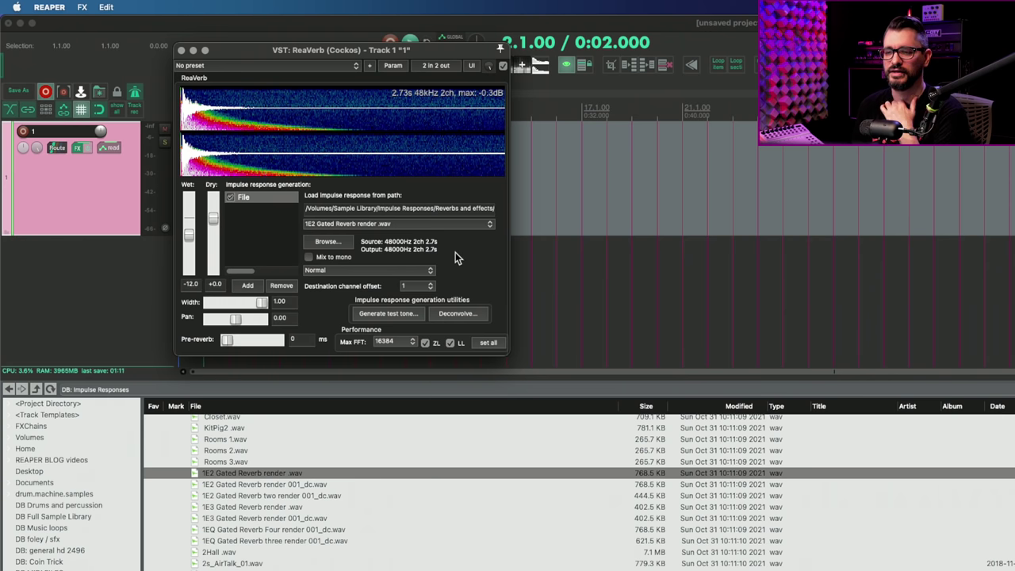
click(330, 243)
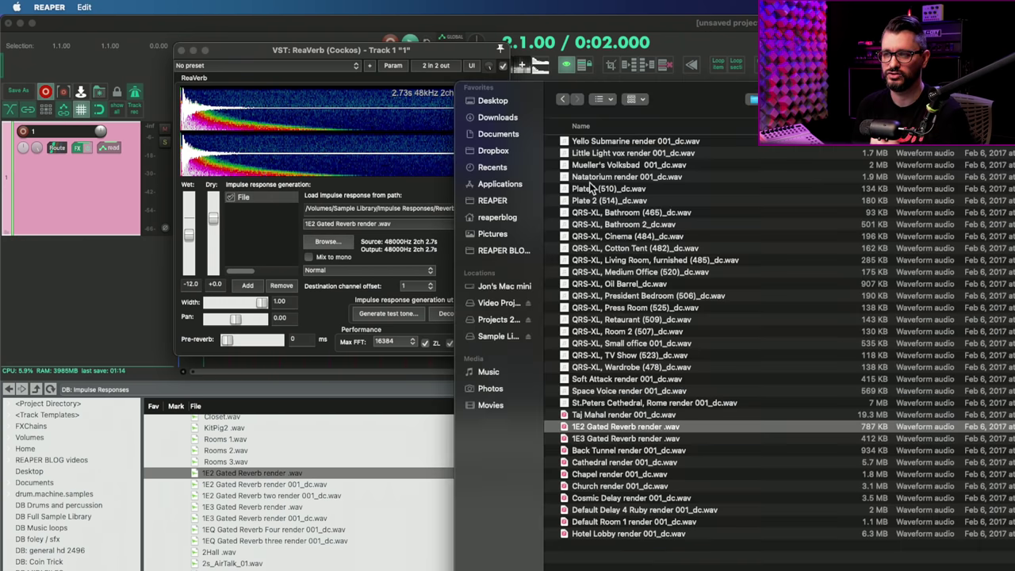
key(Escape)
click(321, 560)
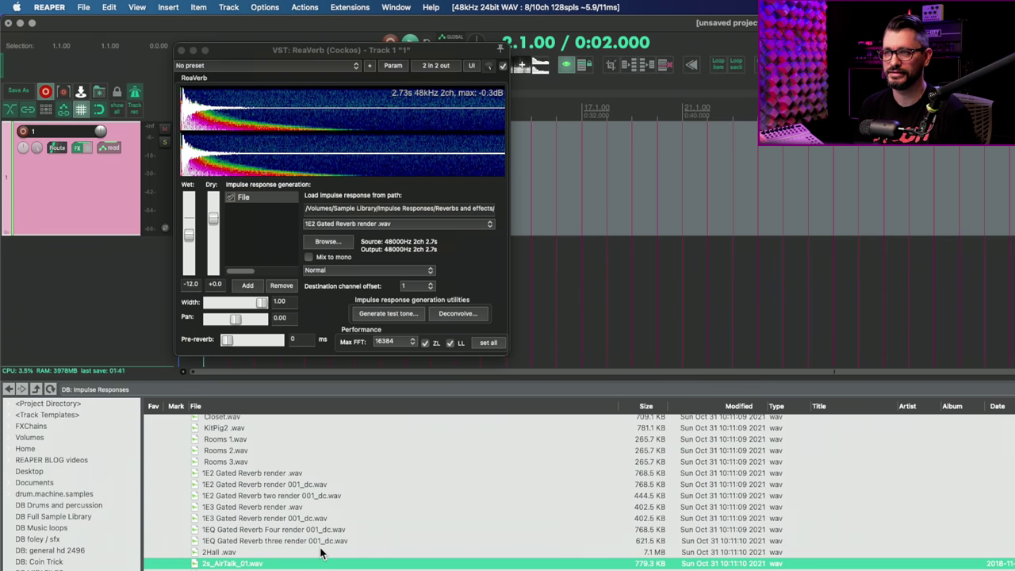
Step: Rename '1E2 Gated Reverb render .wav' to drop the space before the extension
click(283, 474)
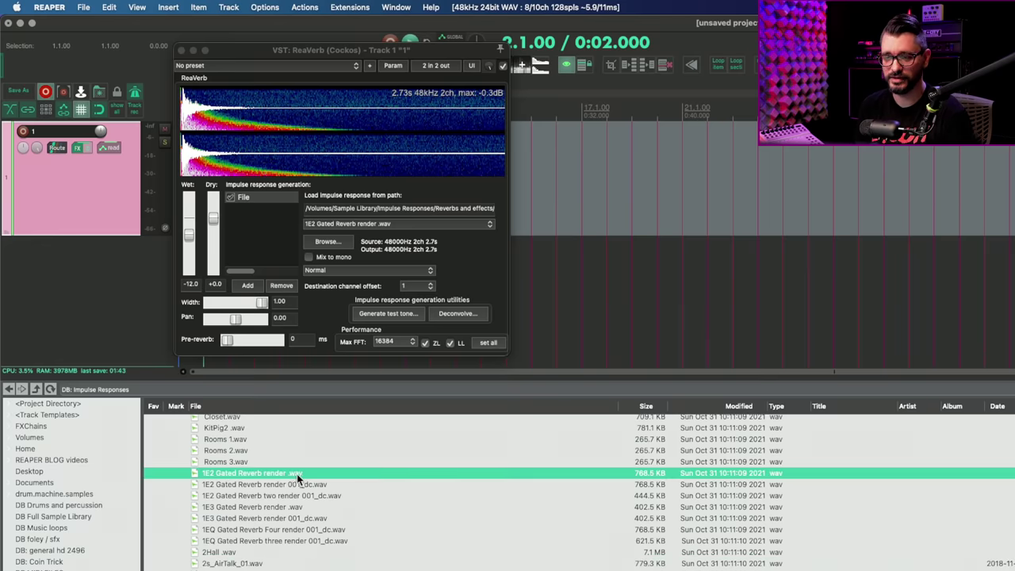
right_click(299, 474)
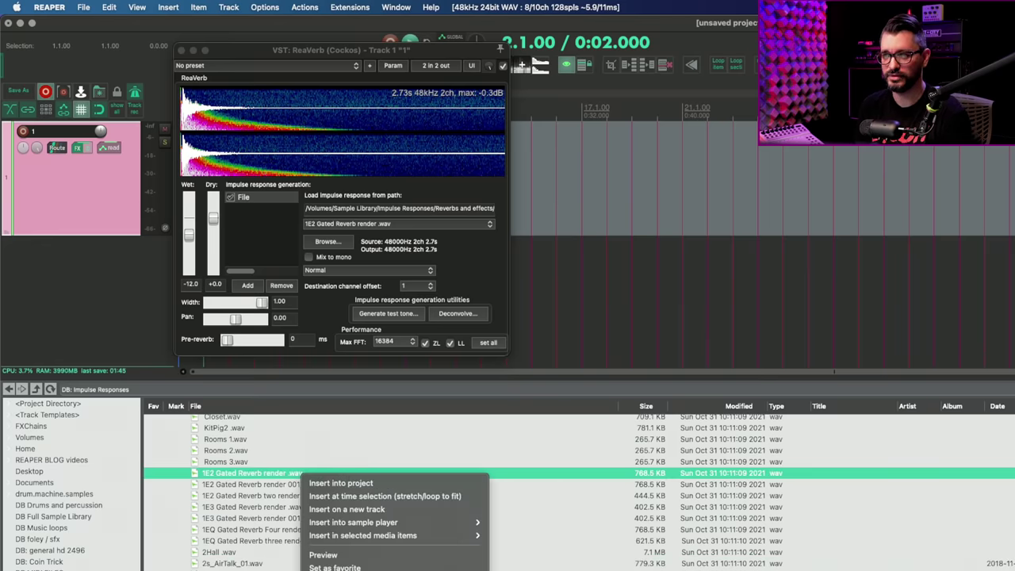
key(F2)
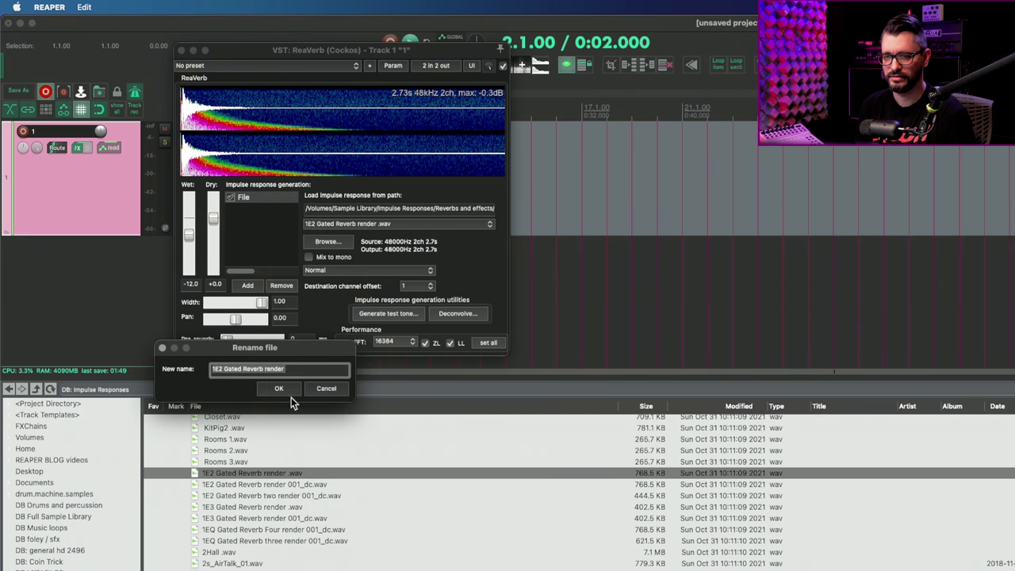
click(303, 370)
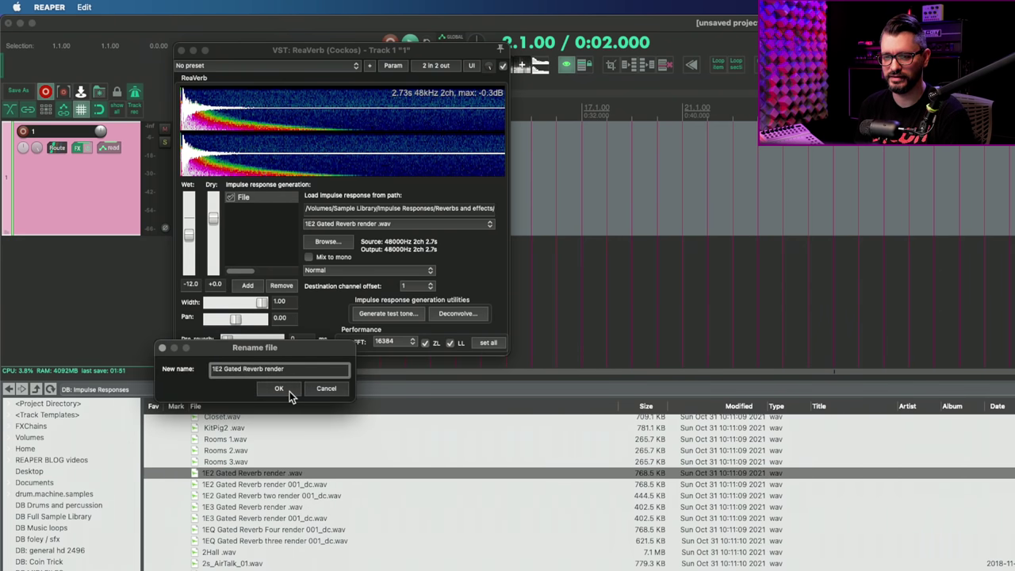
click(290, 391)
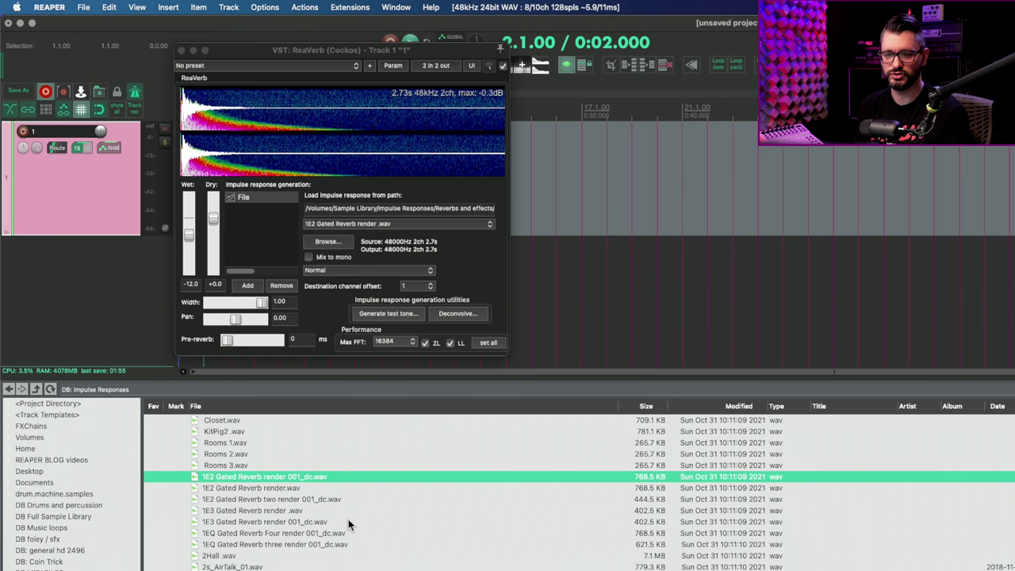
Step: Rename '2Hall .wav' to '2Hall.wav'
click(346, 515)
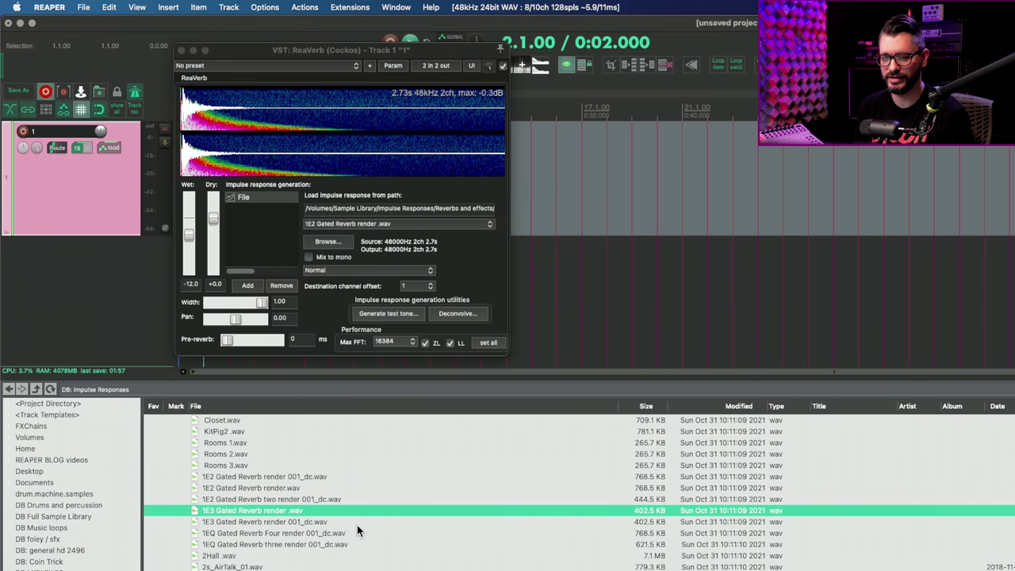
click(368, 544)
click(371, 555)
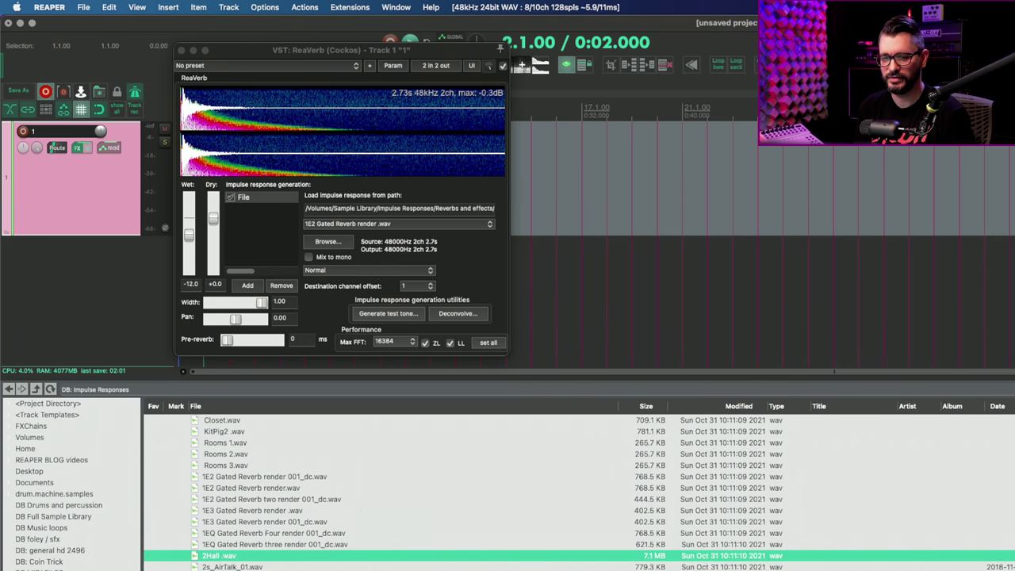
right_click(220, 556)
click(262, 569)
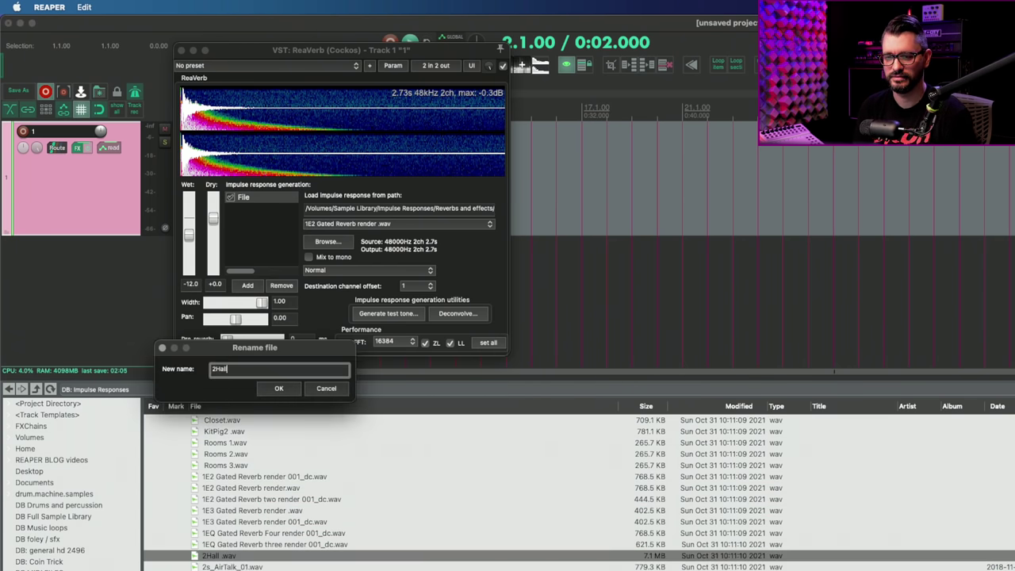
key(Return)
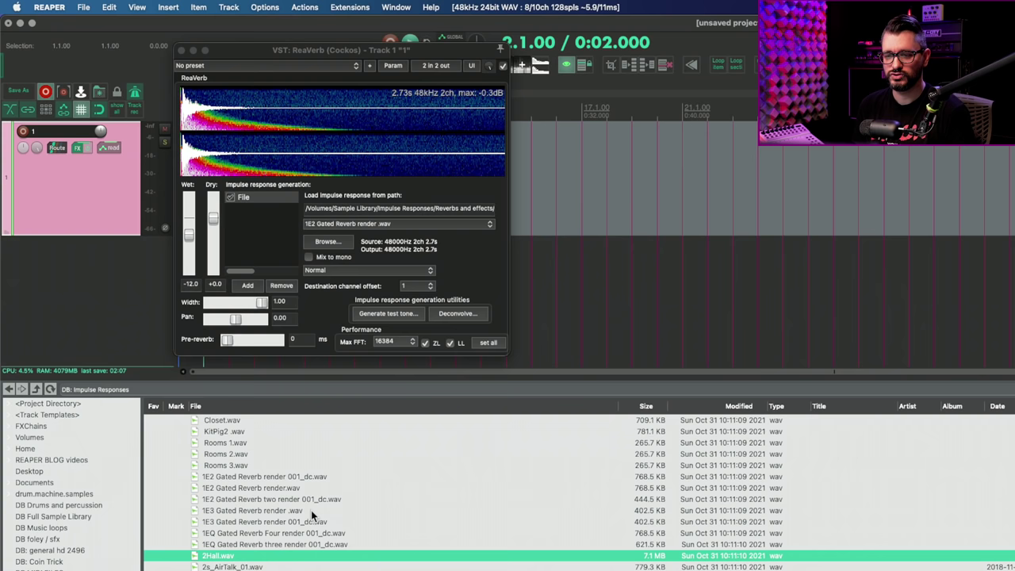
Step: Build ReaVerb's impulse chain: Closet.wav, a Channel Tool stage, then Rooms 1.wav
click(228, 421)
drag(282, 322, 280, 148)
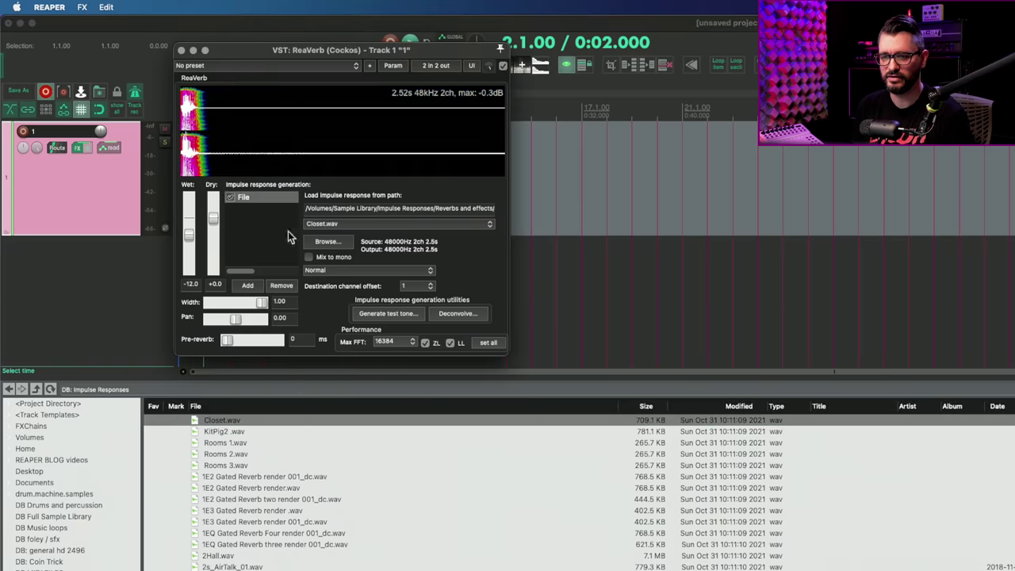
click(251, 286)
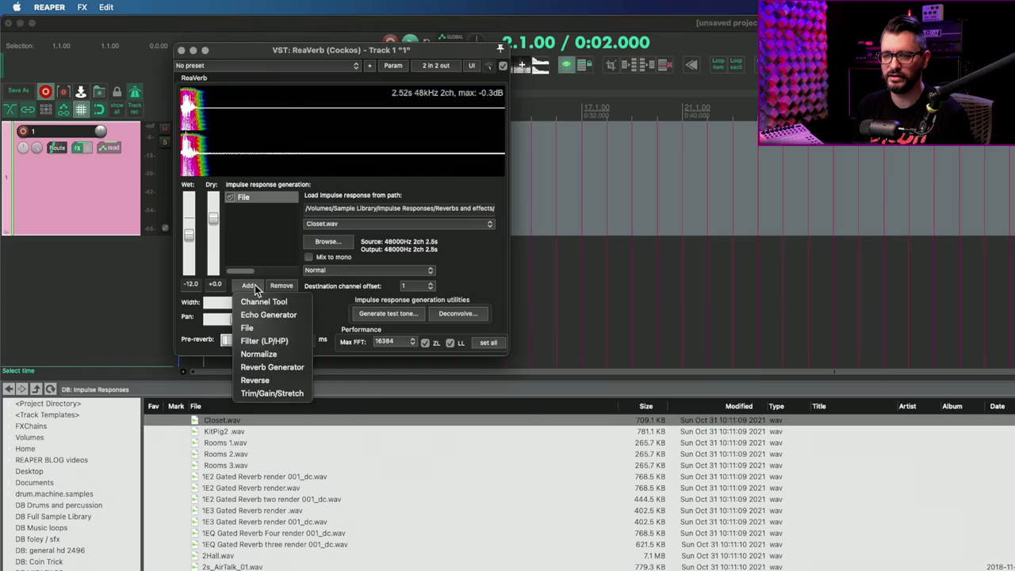
click(296, 305)
drag(224, 444, 264, 231)
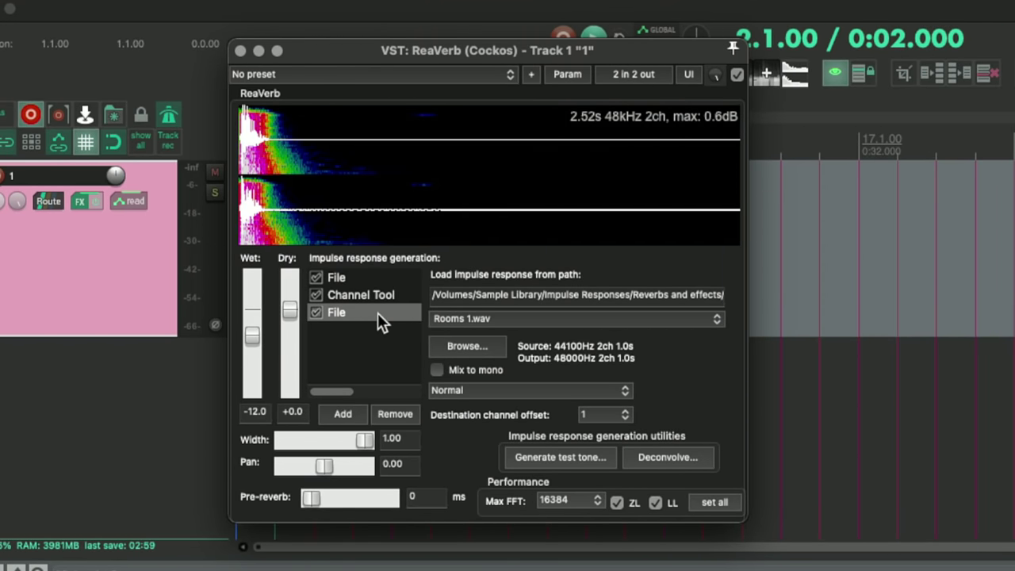
Step: Place Rooms 1.wav at destination channel offset 3, giving a four-channel impulse
click(587, 415)
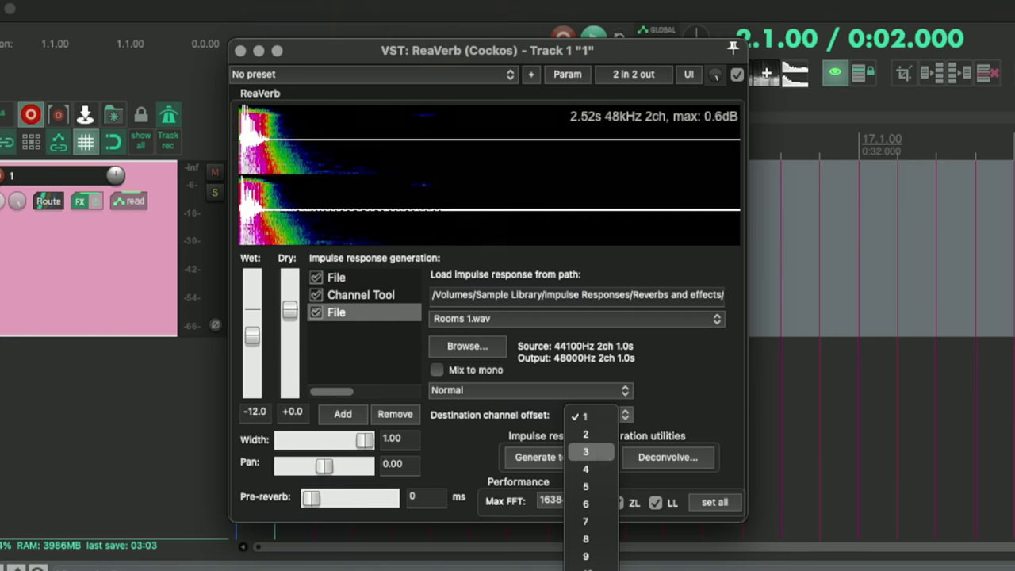
click(587, 452)
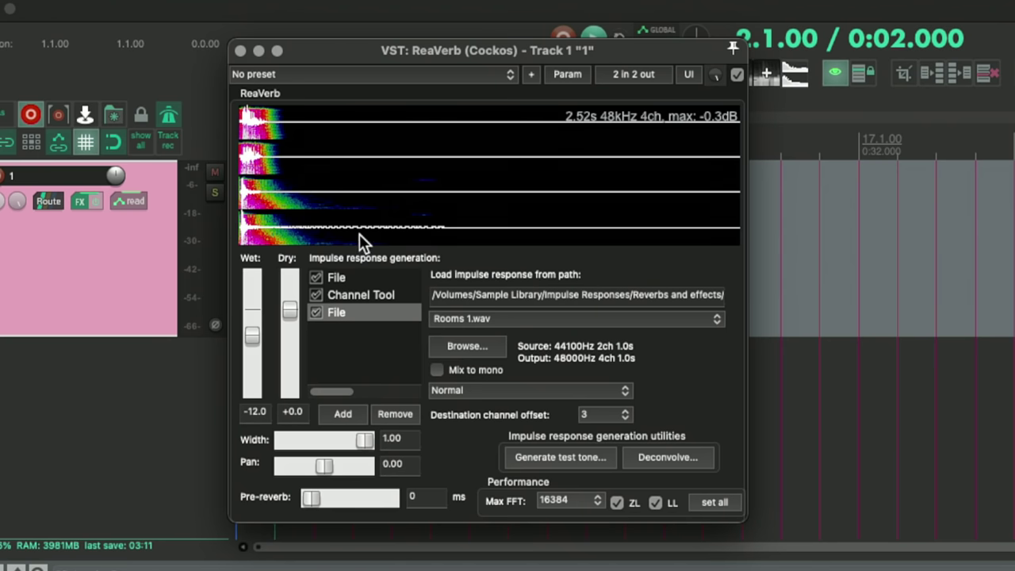
click(381, 294)
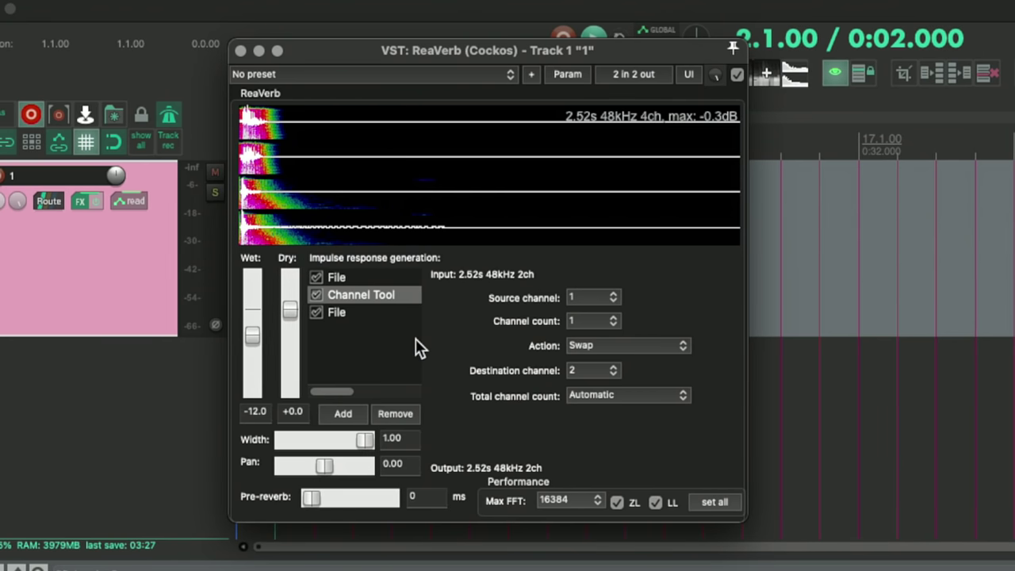
click(645, 345)
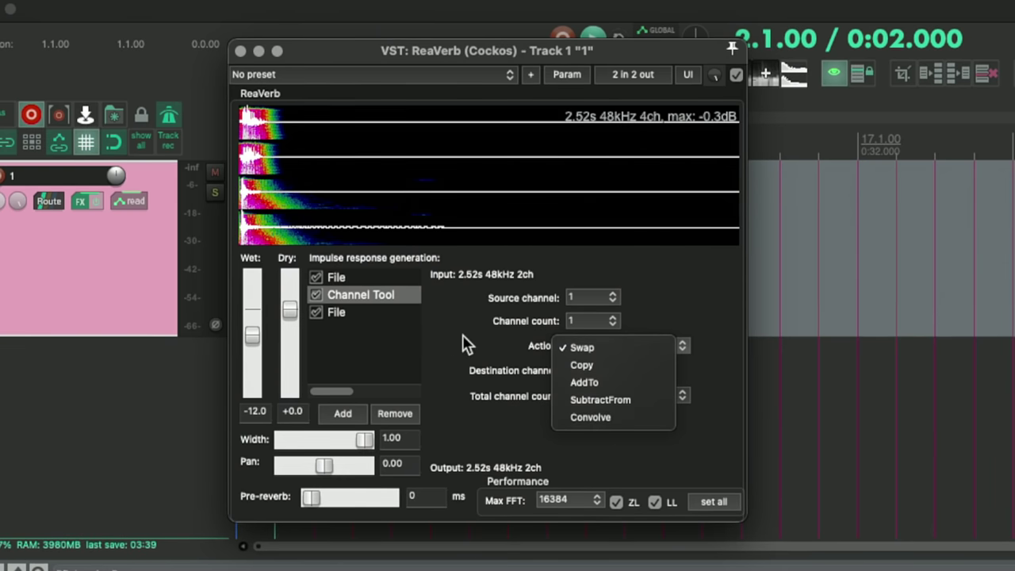
Step: Disable the Rooms 1.wav file stage and keep the first file stage's channel offset at 1
key(Escape)
click(316, 312)
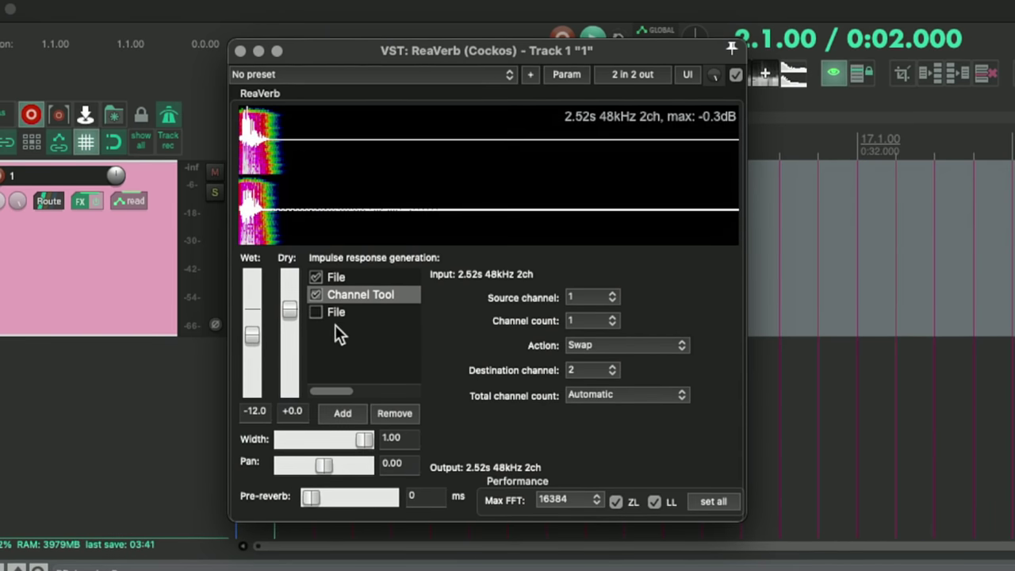
click(337, 278)
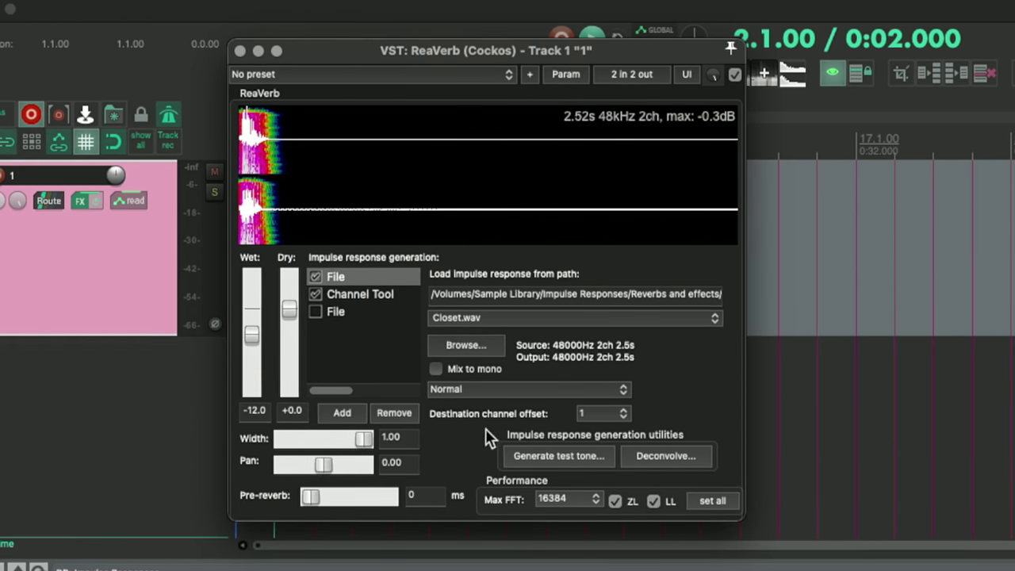
click(605, 416)
click(605, 415)
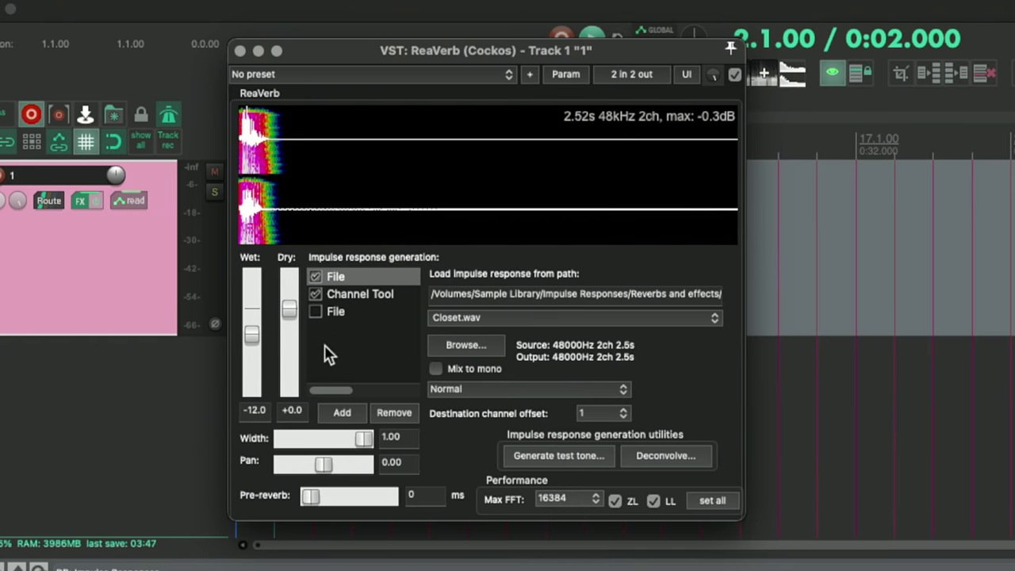
Step: Set the Channel Tool to convolve into channel 2 with total channel count 1
click(341, 298)
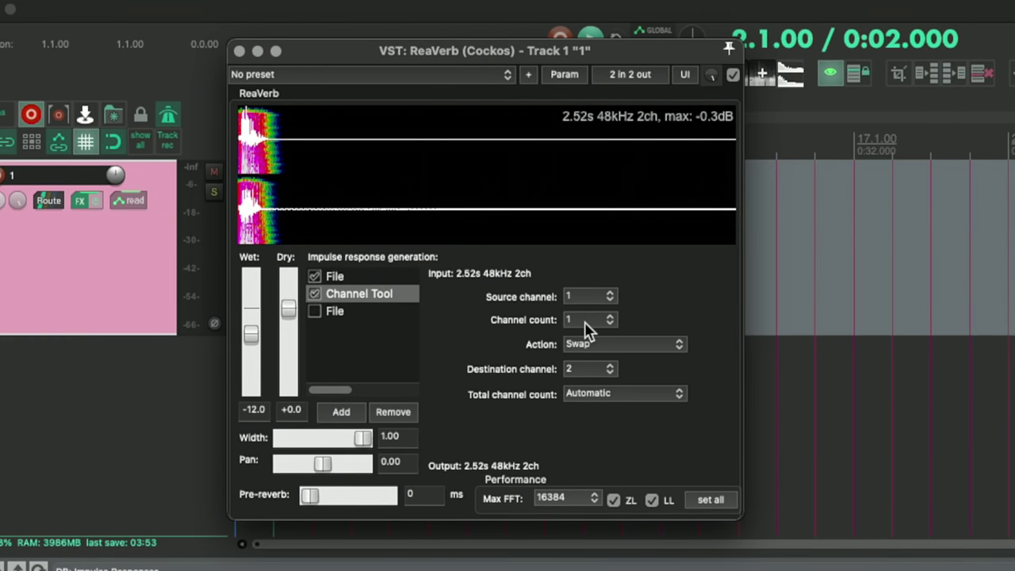
click(581, 368)
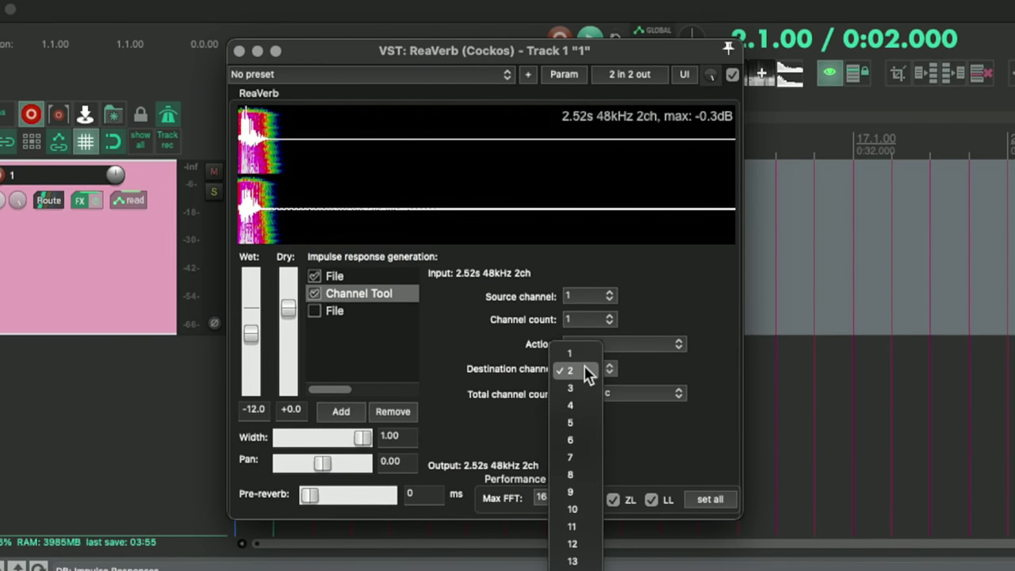
click(584, 366)
click(591, 344)
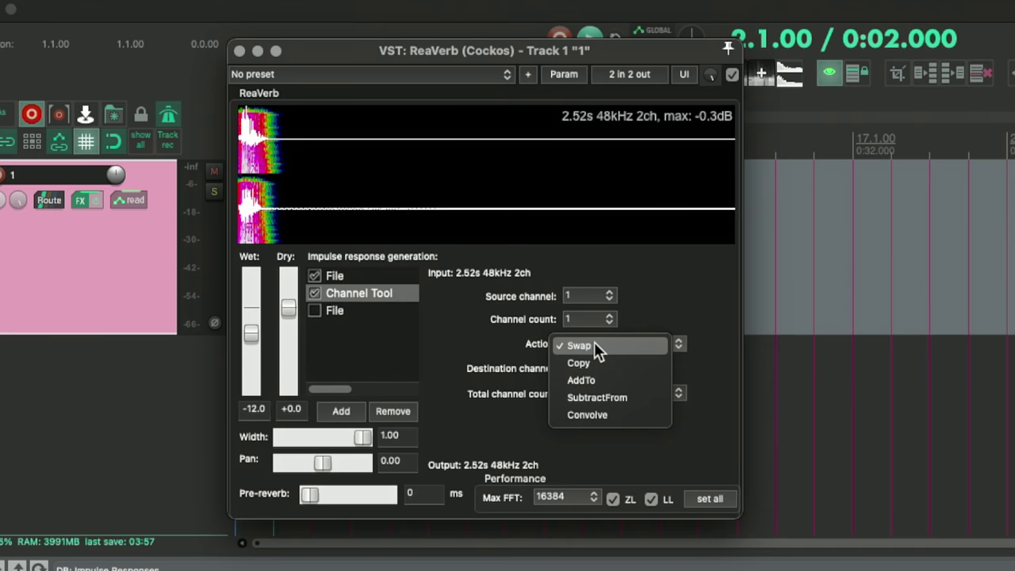
click(622, 415)
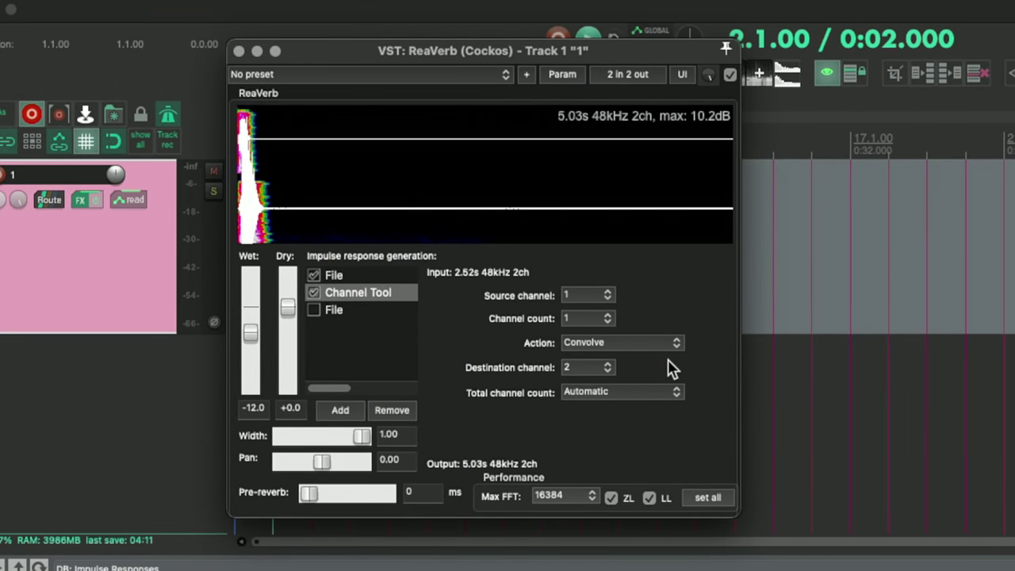
click(641, 388)
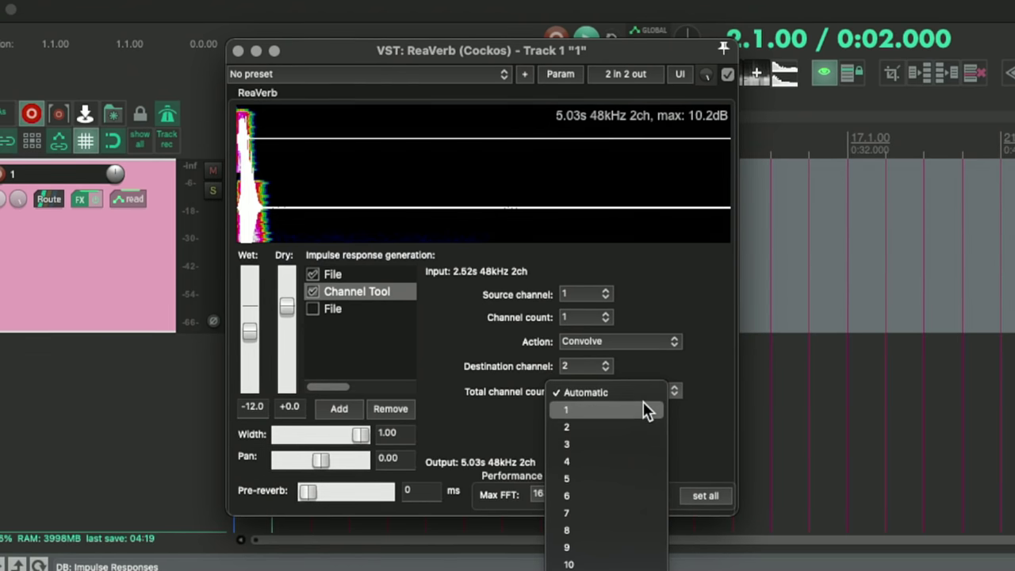
click(642, 409)
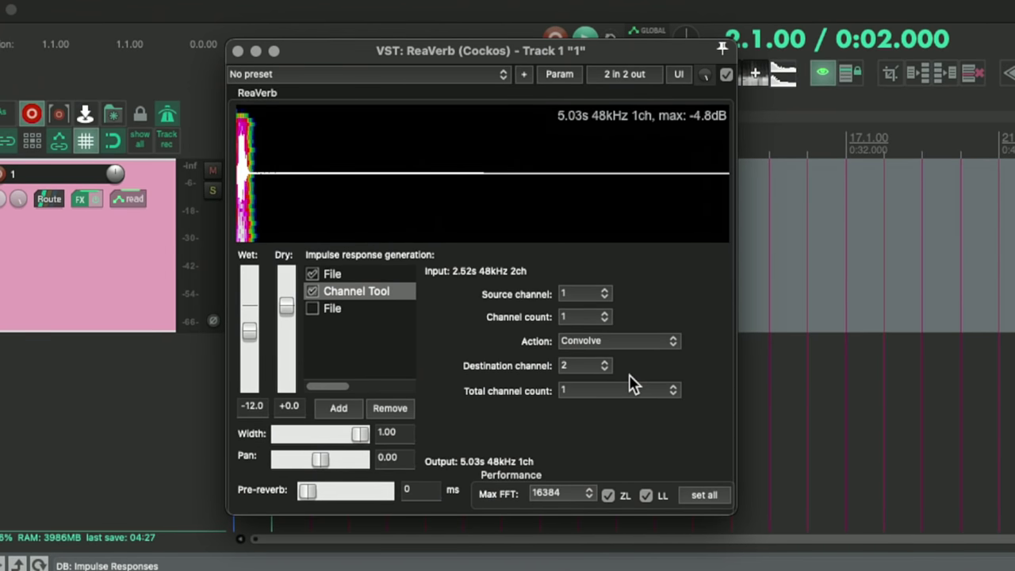
Step: Cycle the Channel Tool action through SubtractFrom, AddTo, Copy and Swap
click(636, 341)
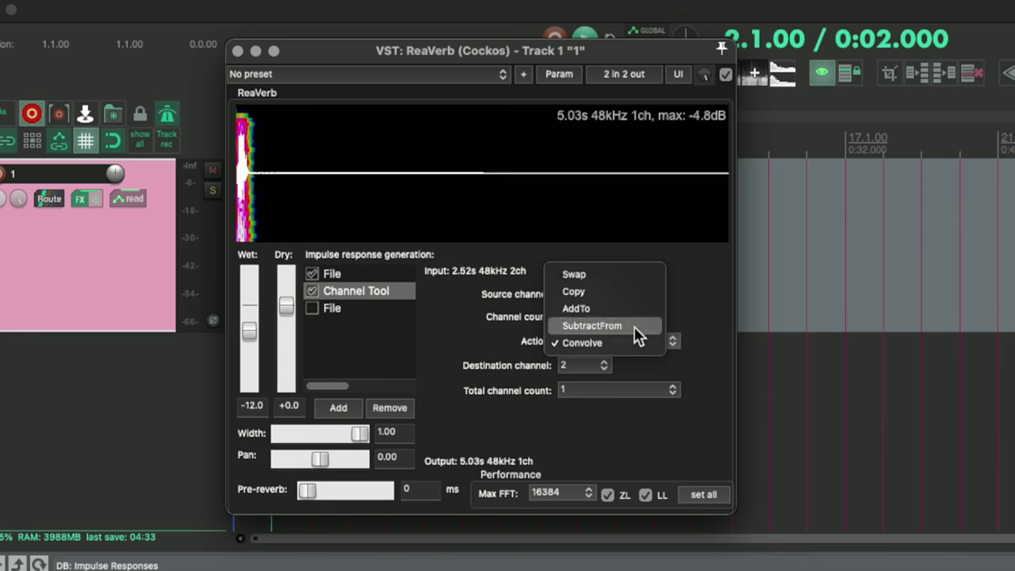
click(634, 326)
click(639, 340)
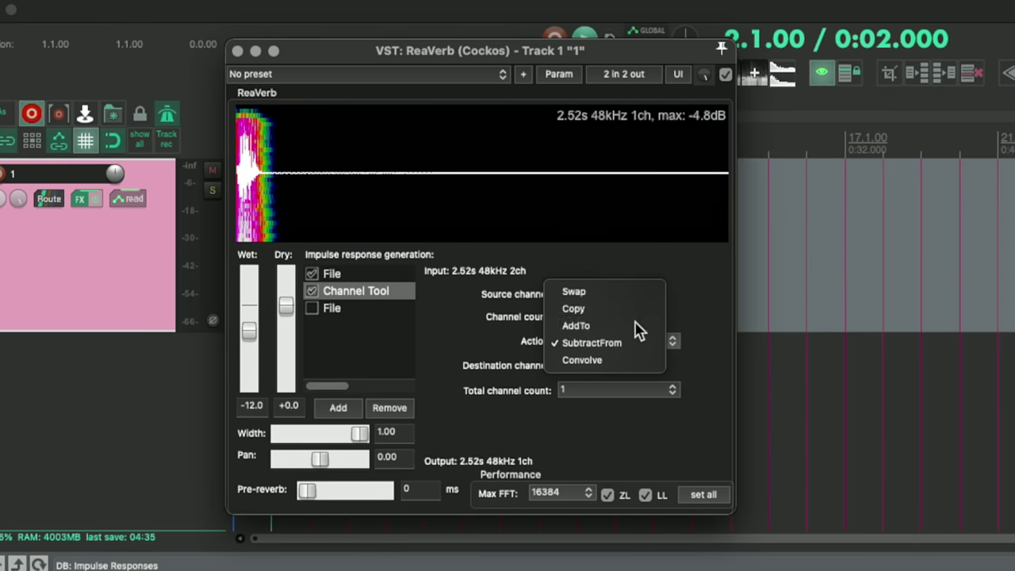
click(635, 327)
click(639, 342)
click(639, 326)
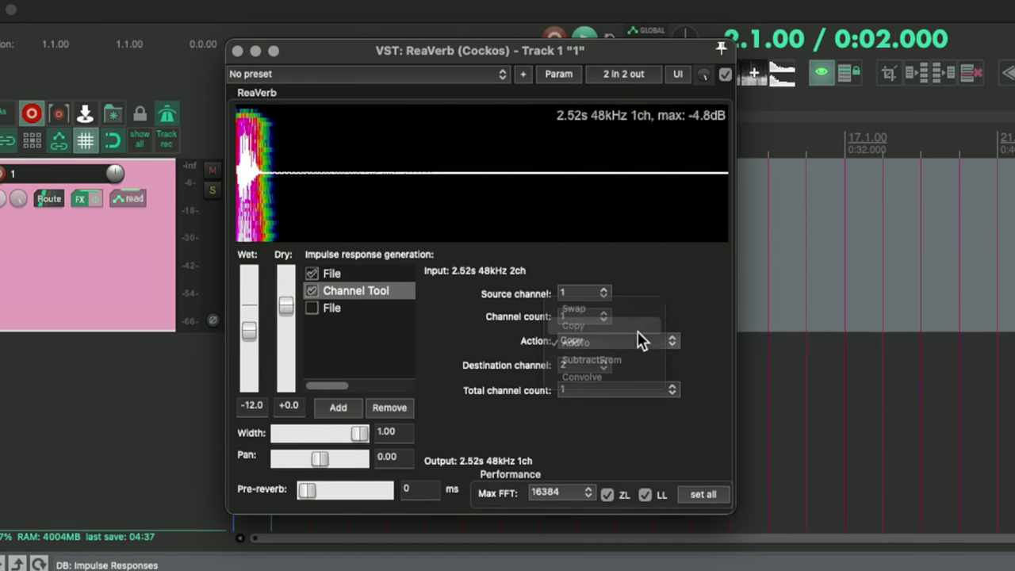
click(640, 342)
click(634, 324)
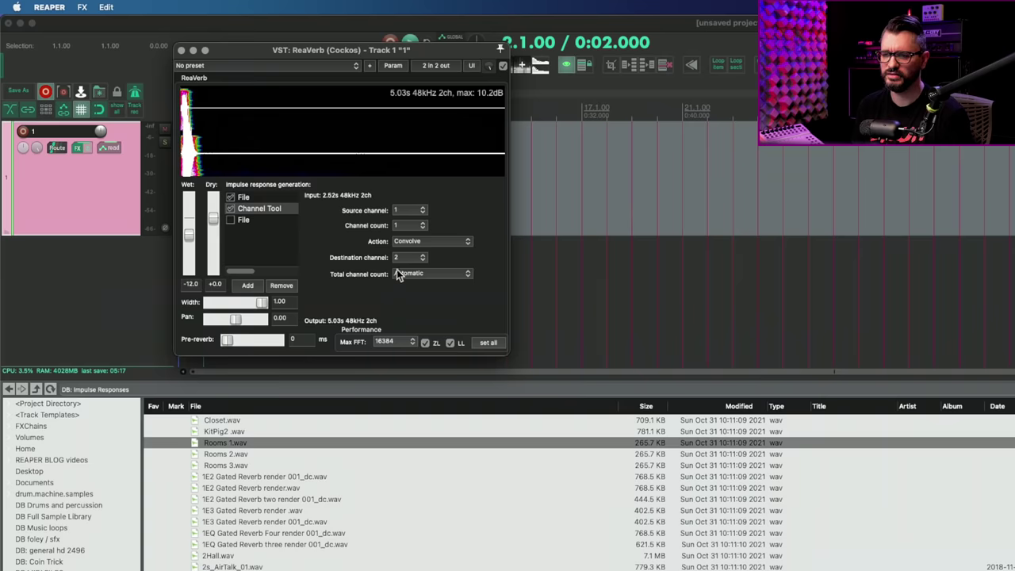
click(443, 243)
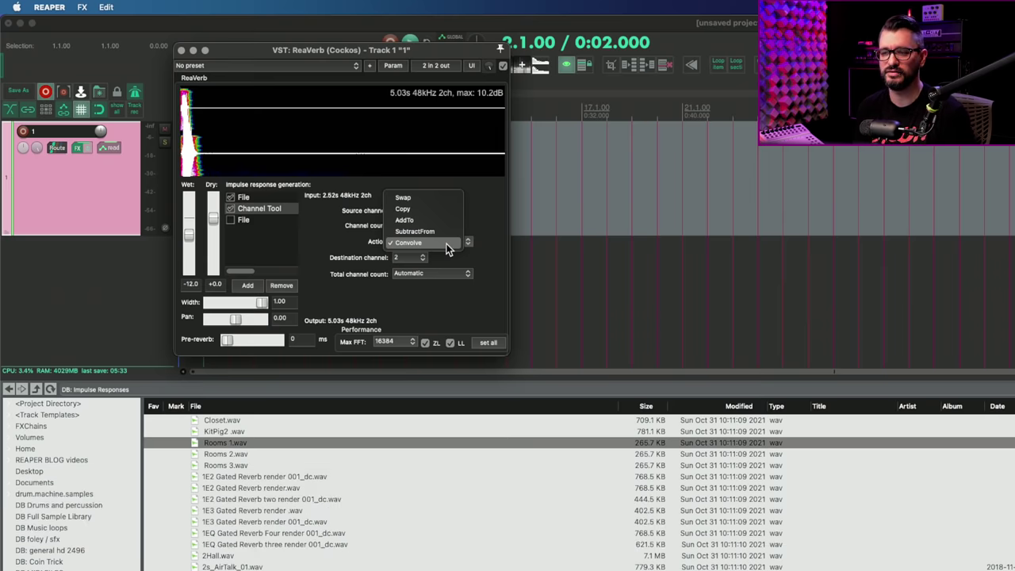
Step: Keep Convolve, toggle the Closet.wav stage, and load Rooms 1.wav as a second impulse file
click(425, 309)
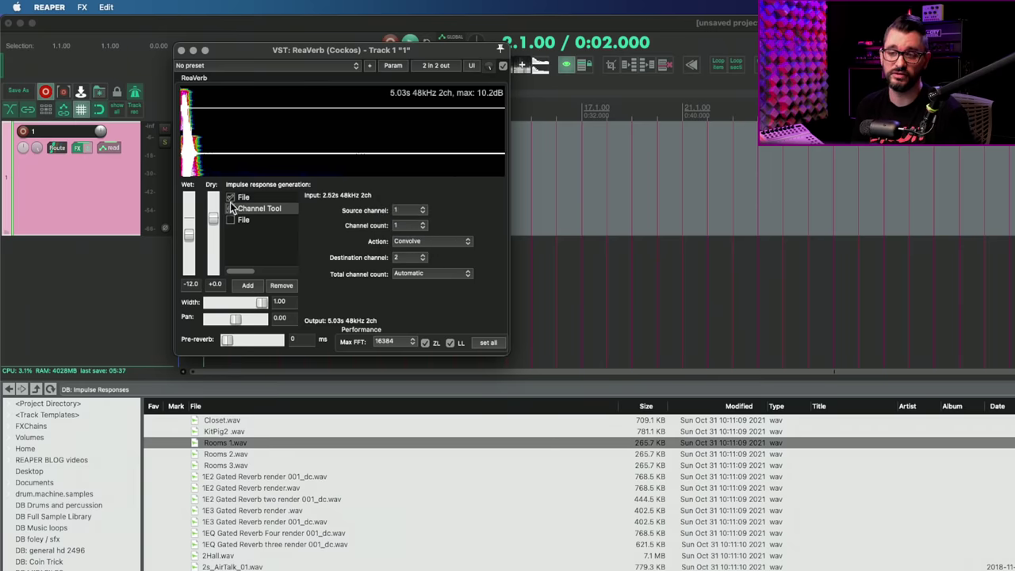
click(230, 197)
click(230, 198)
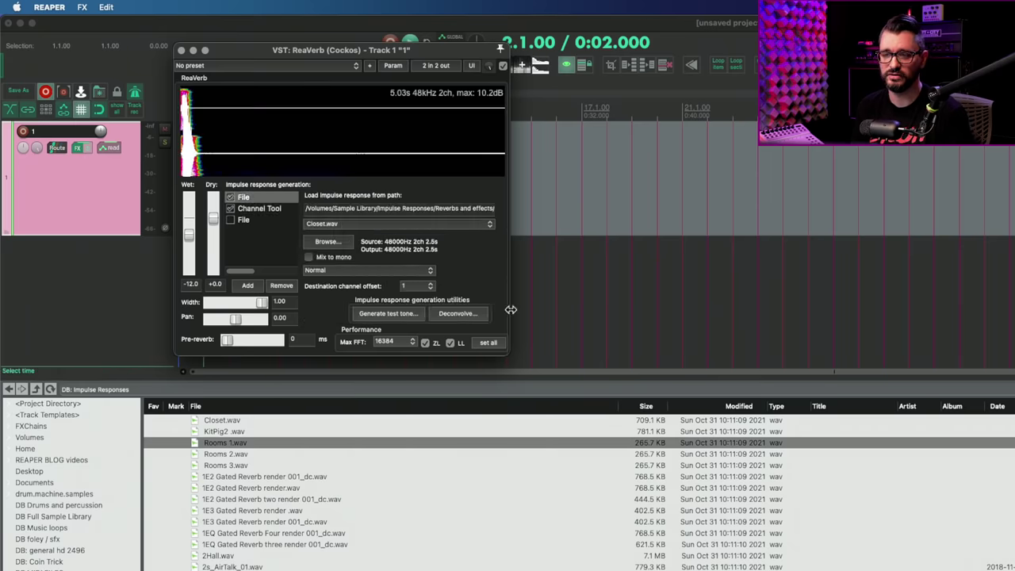
click(256, 285)
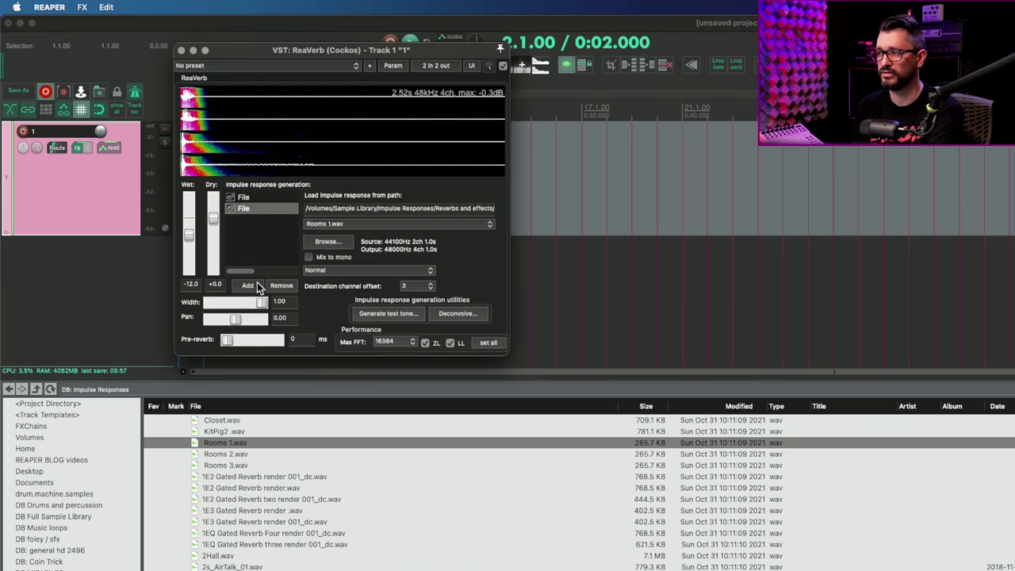
click(247, 286)
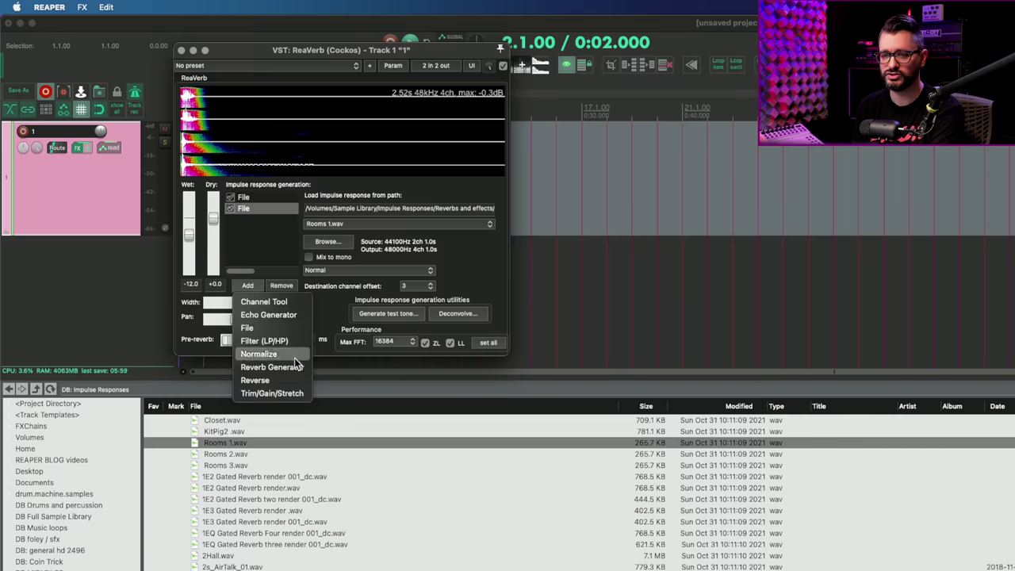
Step: Add two Reverse stages to the impulse chain, reversing channels 2 and 4
click(283, 384)
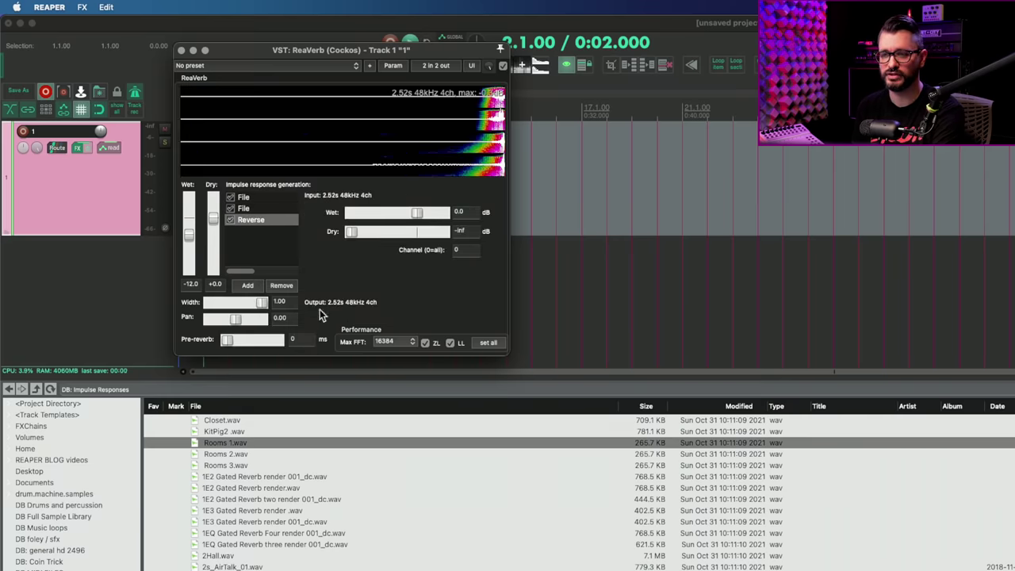
click(465, 249)
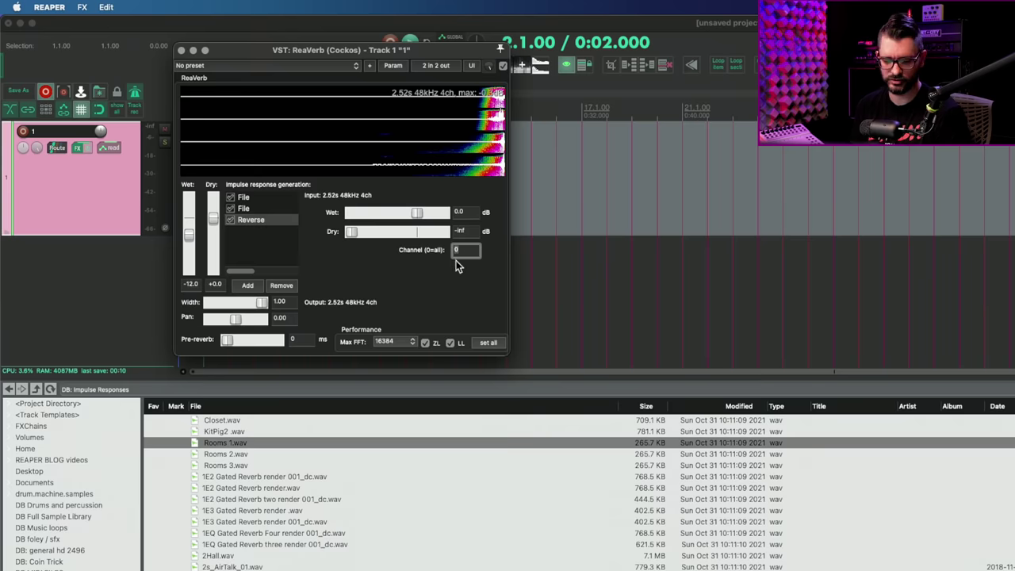
text(2)
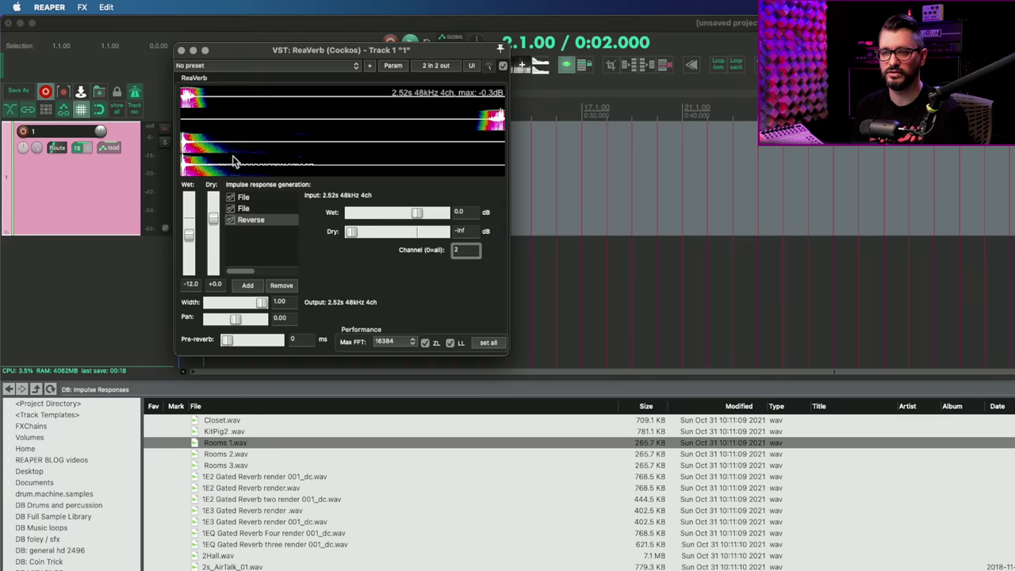
click(248, 285)
click(262, 341)
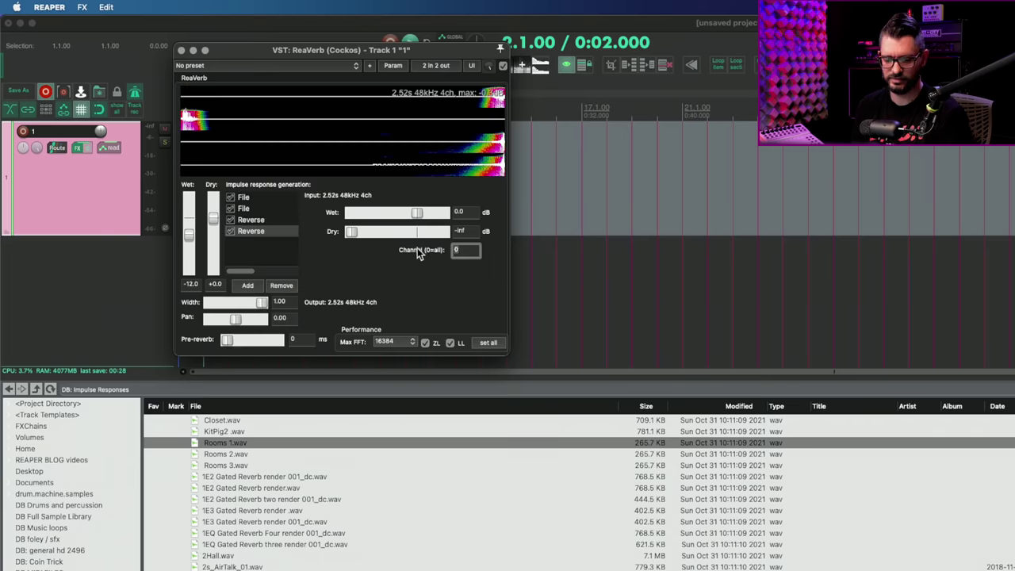
text(4)
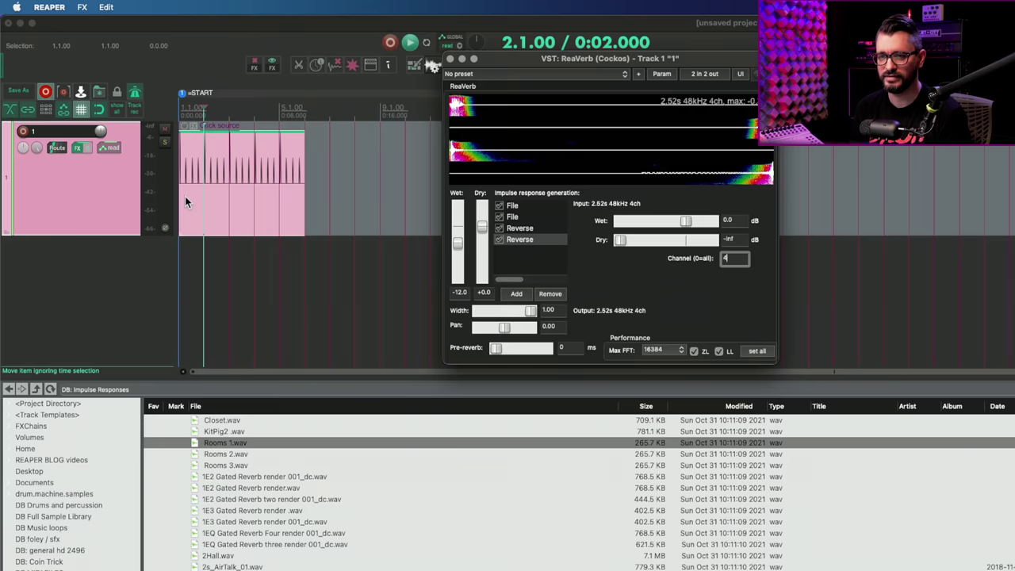
Step: Play the click source through the reverb, then move the ReaVerb window aside
click(184, 196)
key(space)
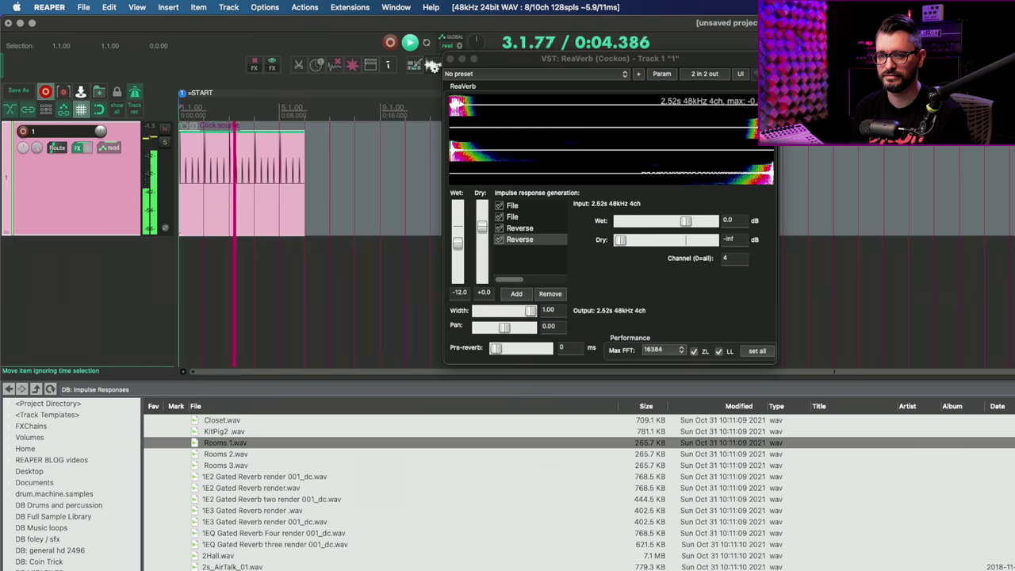
key(space)
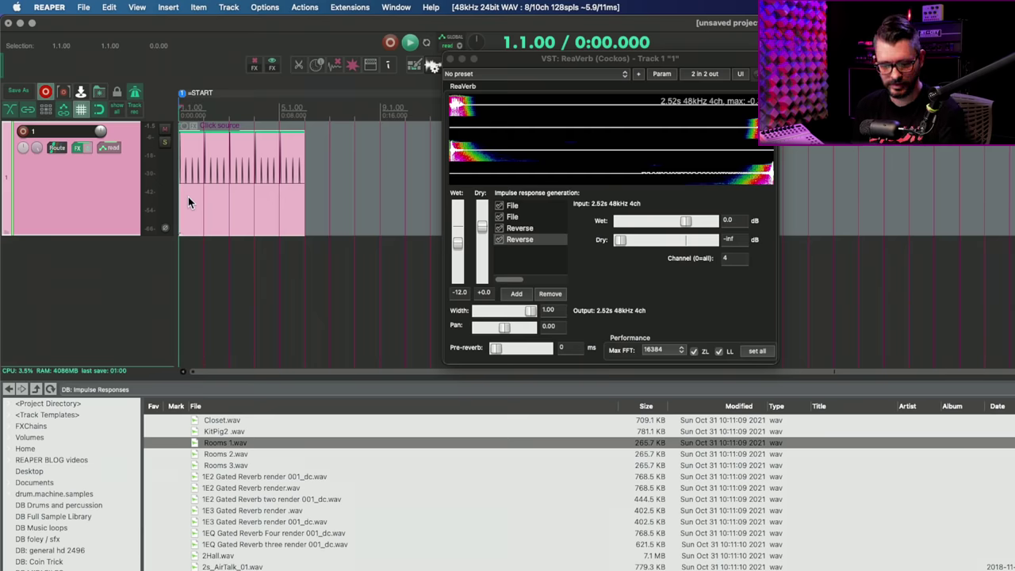
drag(602, 59, 436, 85)
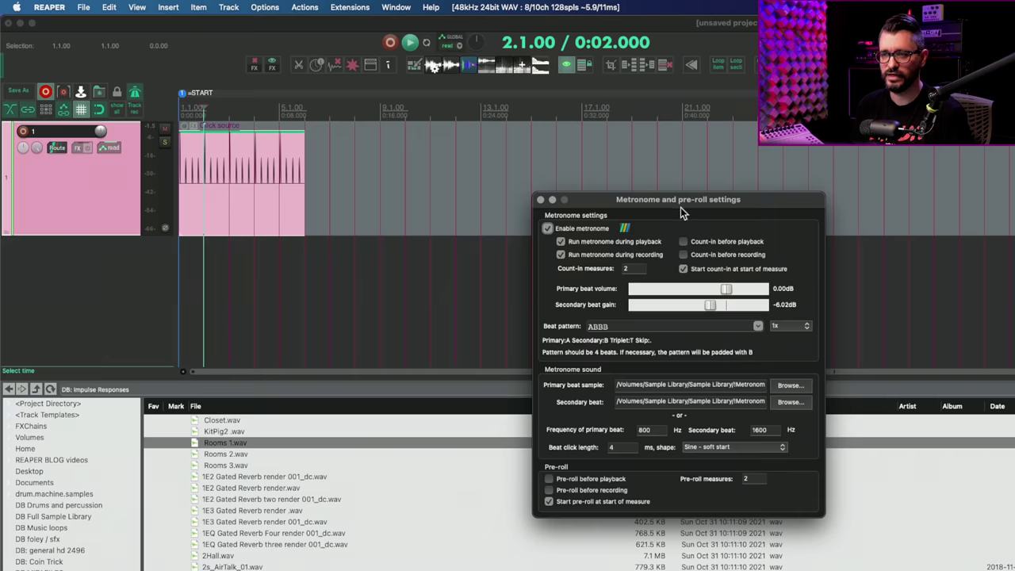
Step: Insert a click source item on track 1 and lengthen it to eight bars
drag(682, 212, 427, 103)
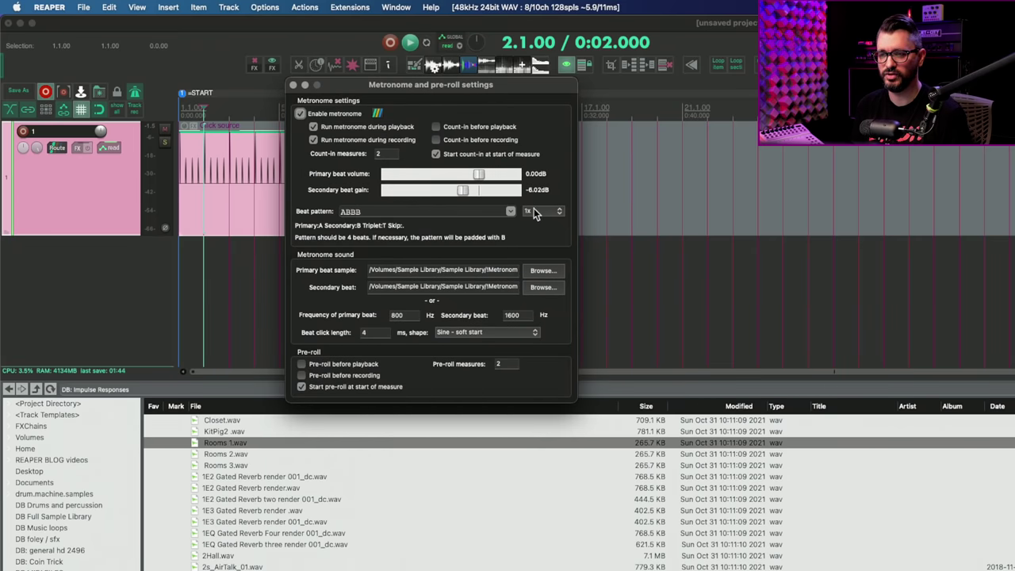
key(Escape)
key(Home)
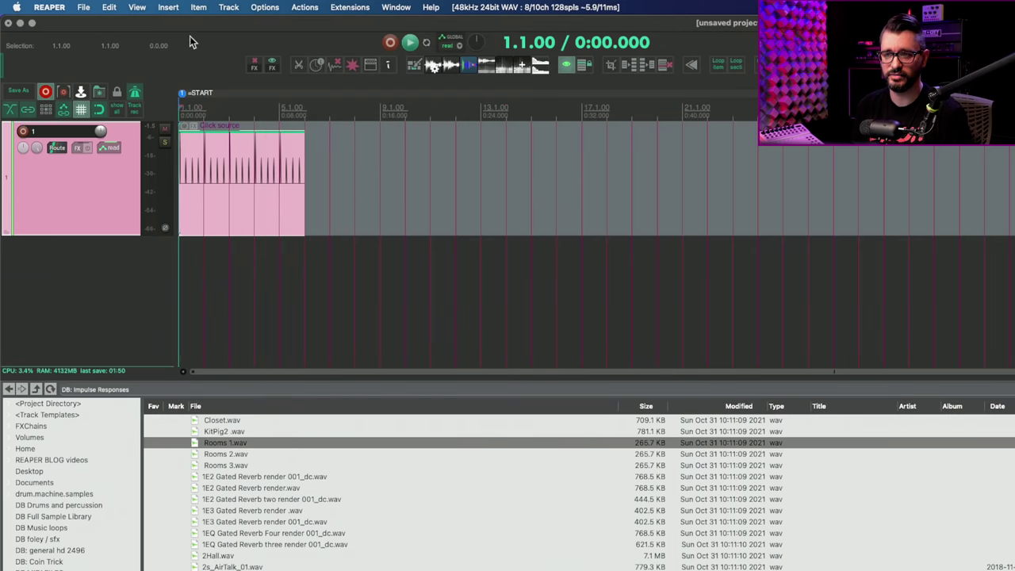
click(168, 8)
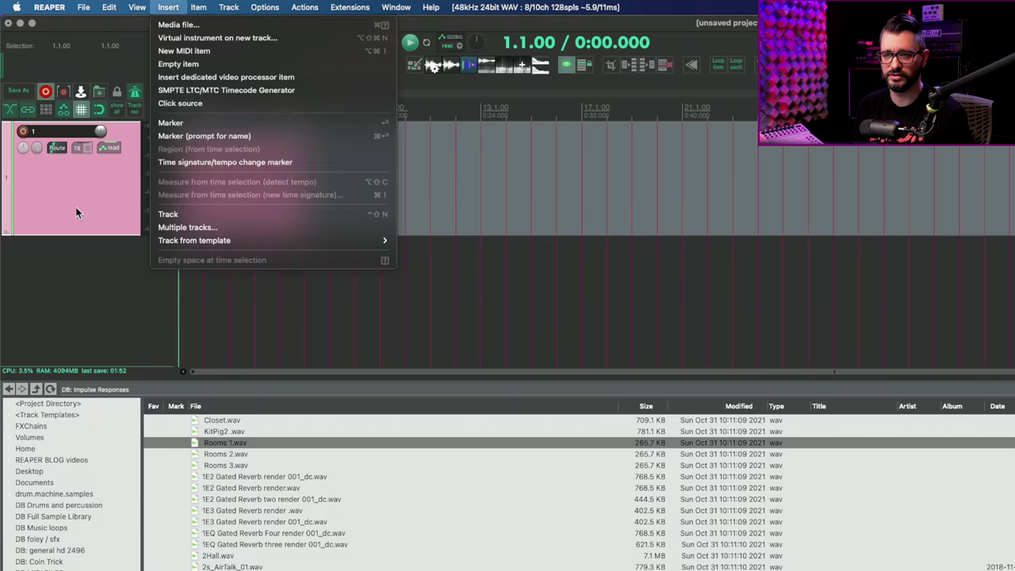
click(180, 103)
drag(305, 187, 369, 185)
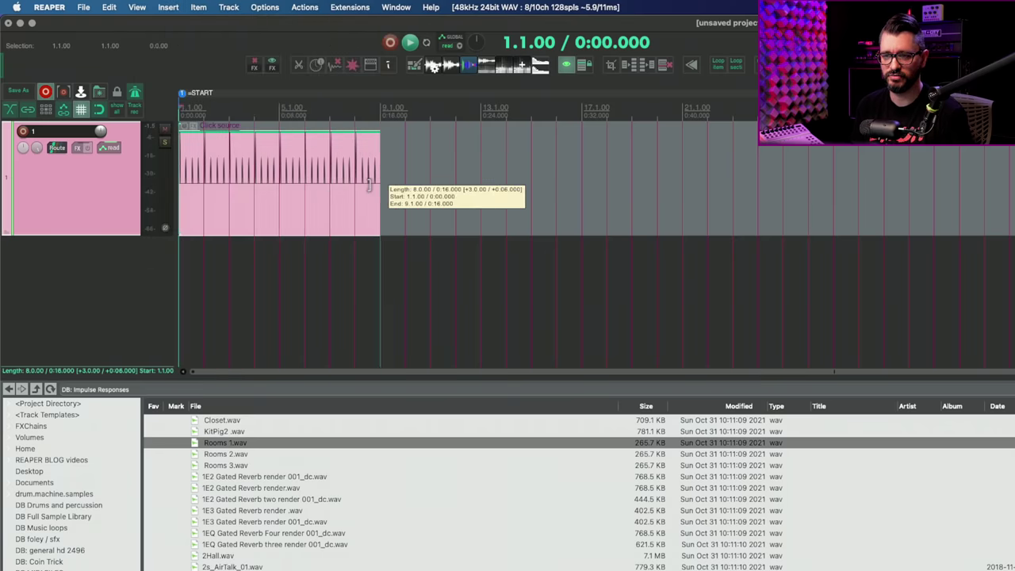
Step: Copy the click item to bar 13, then delete the copy
click(304, 205)
click(280, 200)
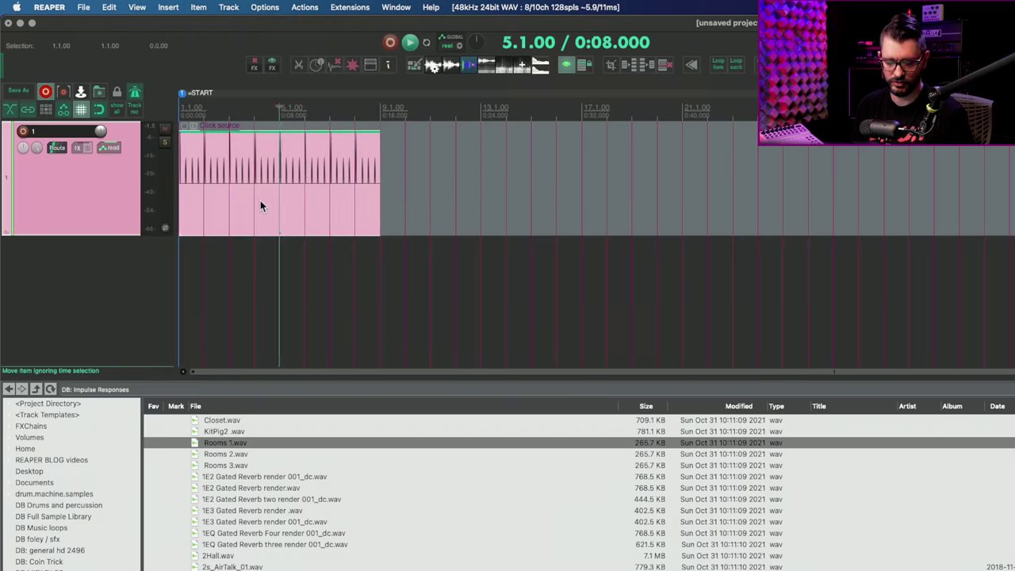
drag(260, 206, 560, 186)
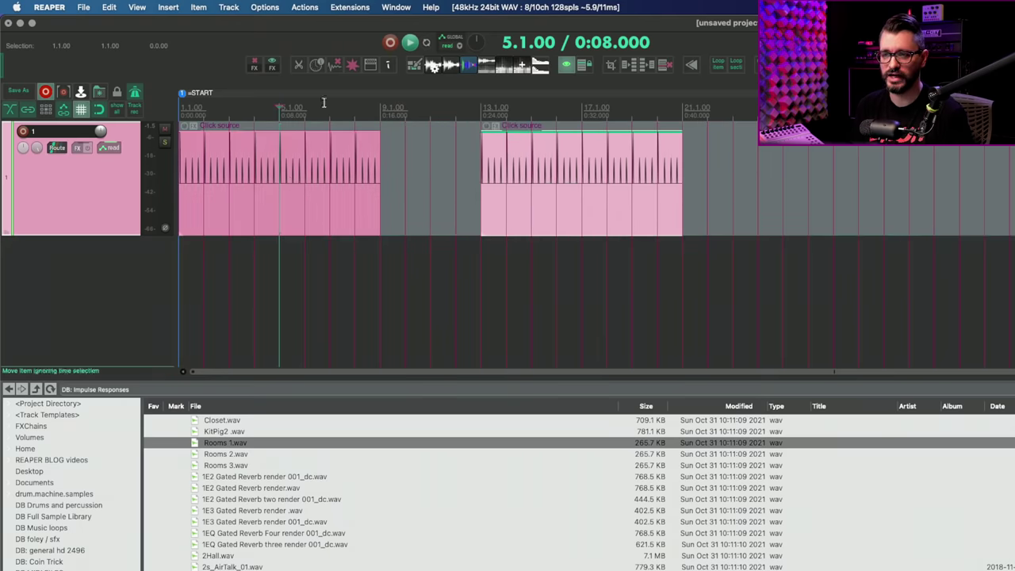
click(563, 205)
key(Delete)
click(406, 202)
click(315, 202)
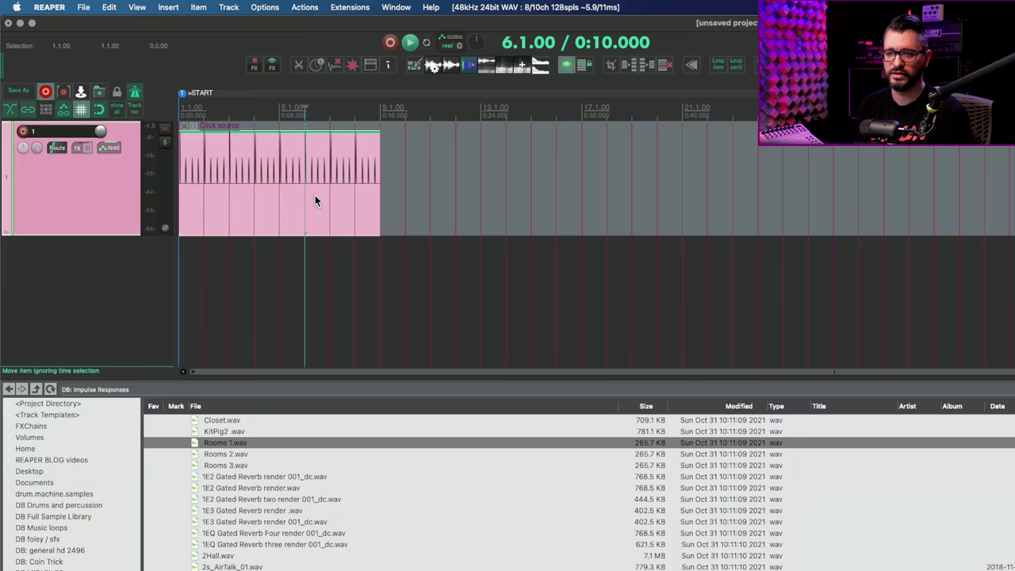
Step: Return the edit position to the project start and switch on the metronome
key(Home)
click(224, 113)
key(Home)
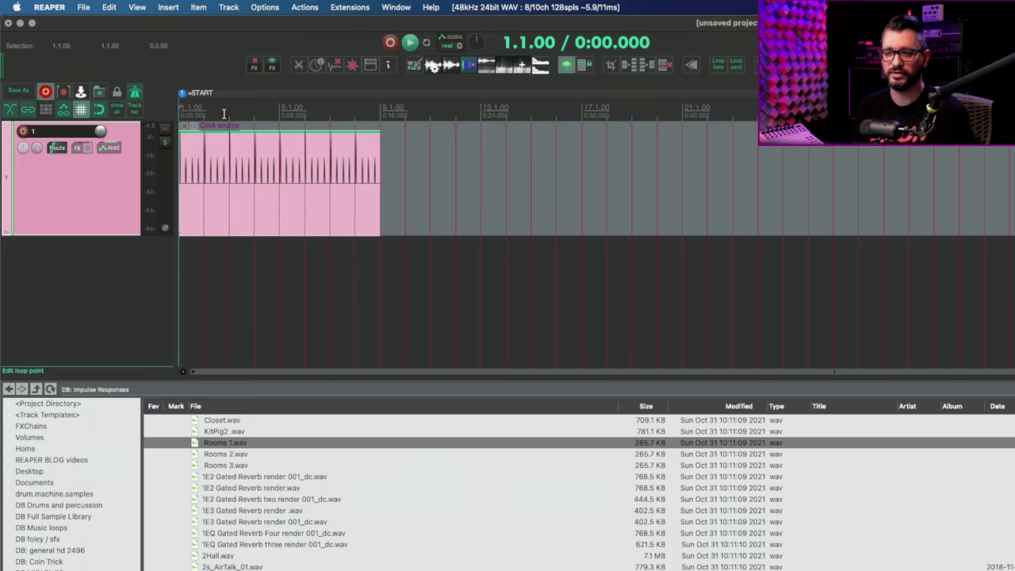
click(136, 93)
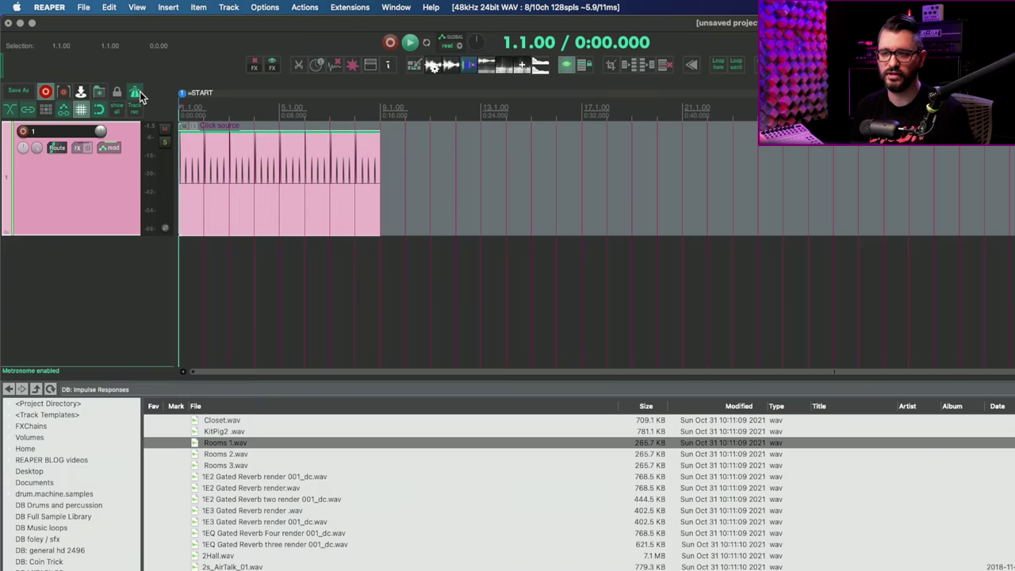
Step: Play the metronome, then set its beat pattern multiplier to 2x
key(space)
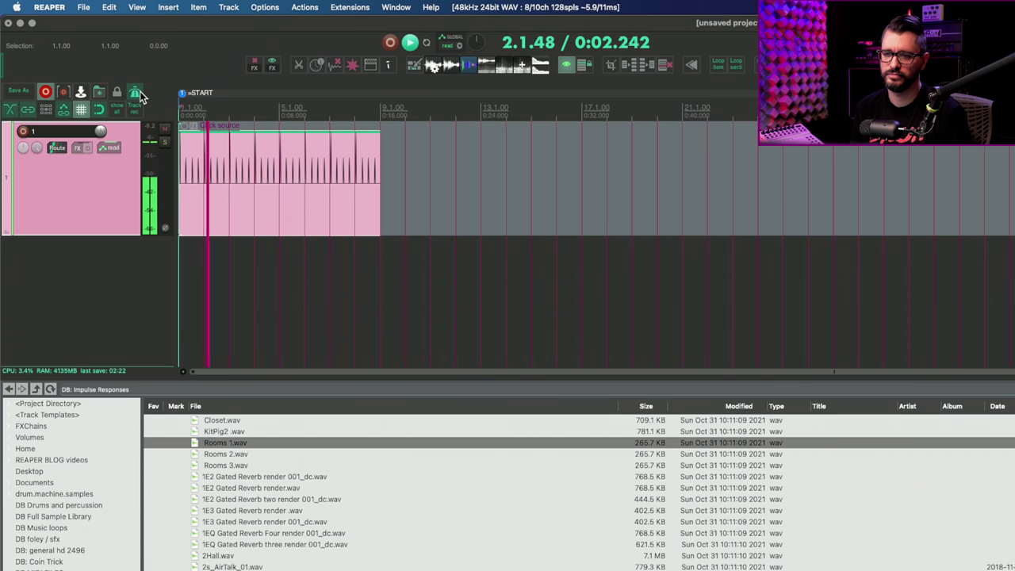
key(space)
right_click(136, 93)
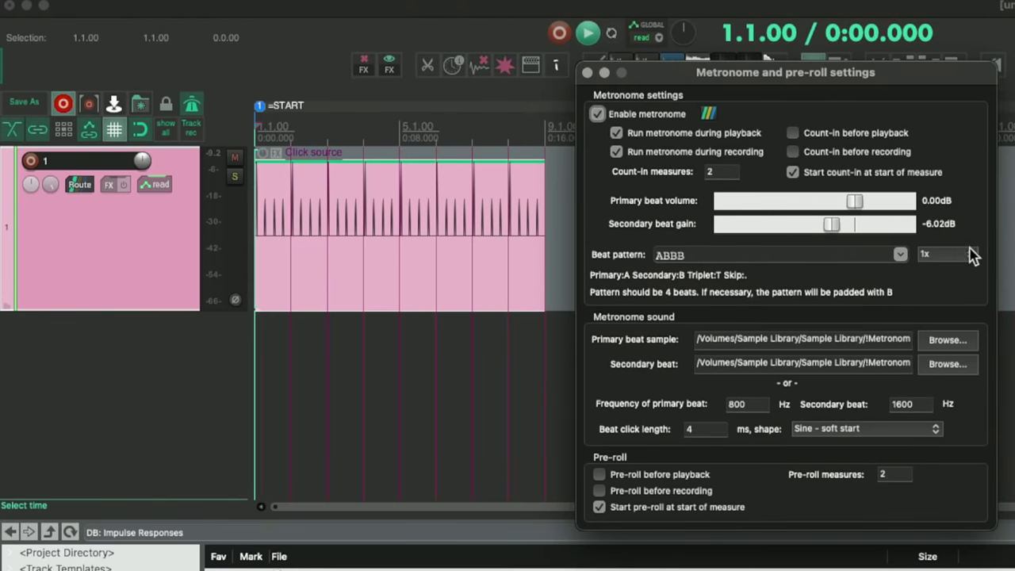
click(675, 195)
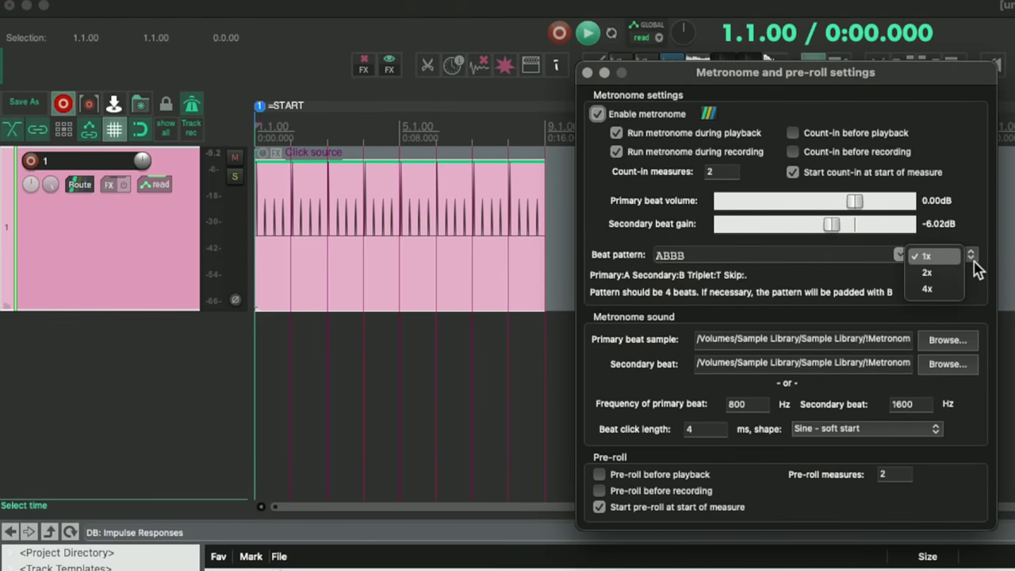
click(944, 272)
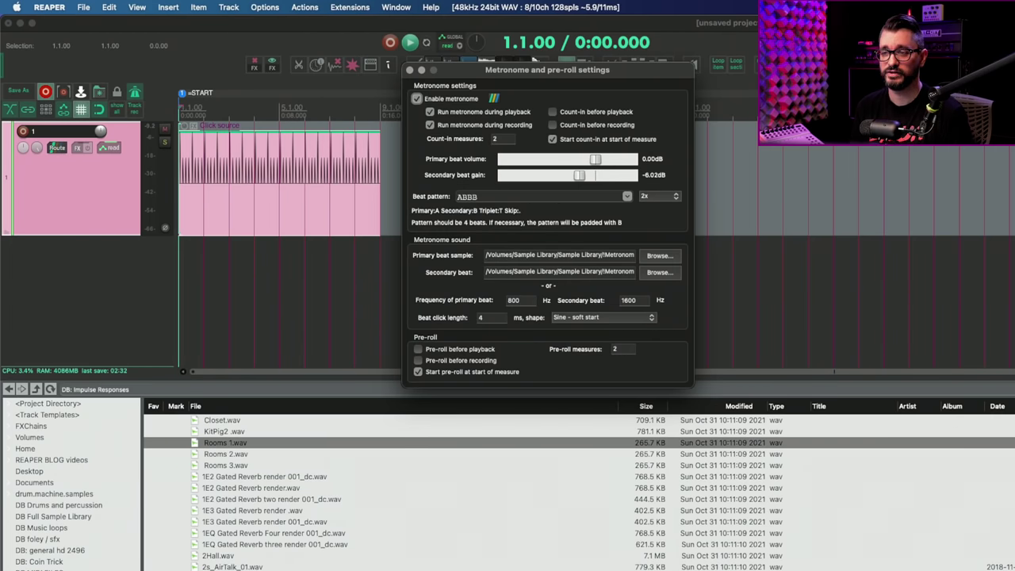
Step: Listen to the 2x metronome, then switch the multiplier to 4x
click(121, 173)
key(space)
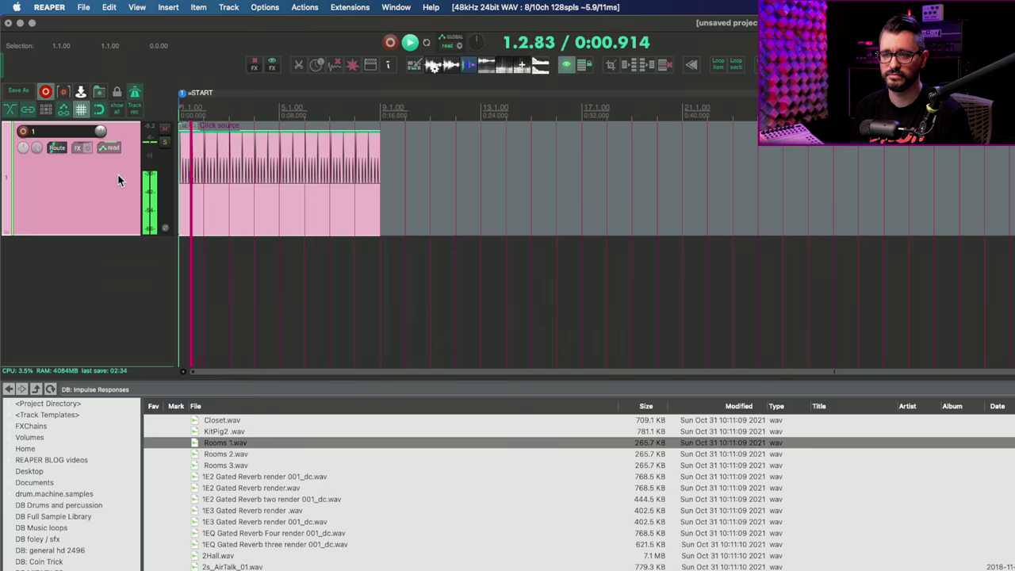
key(space)
right_click(139, 93)
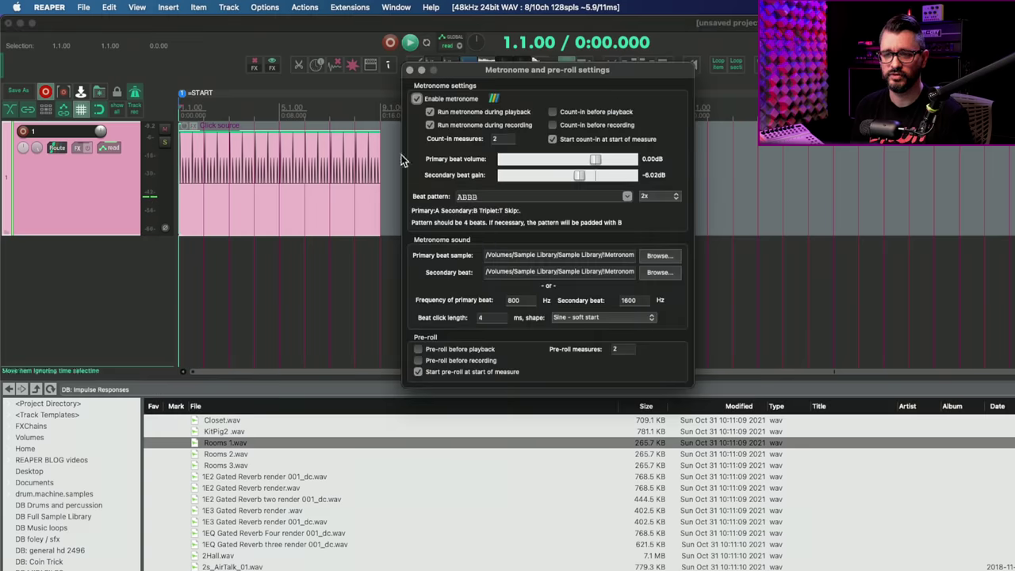
click(674, 197)
click(661, 209)
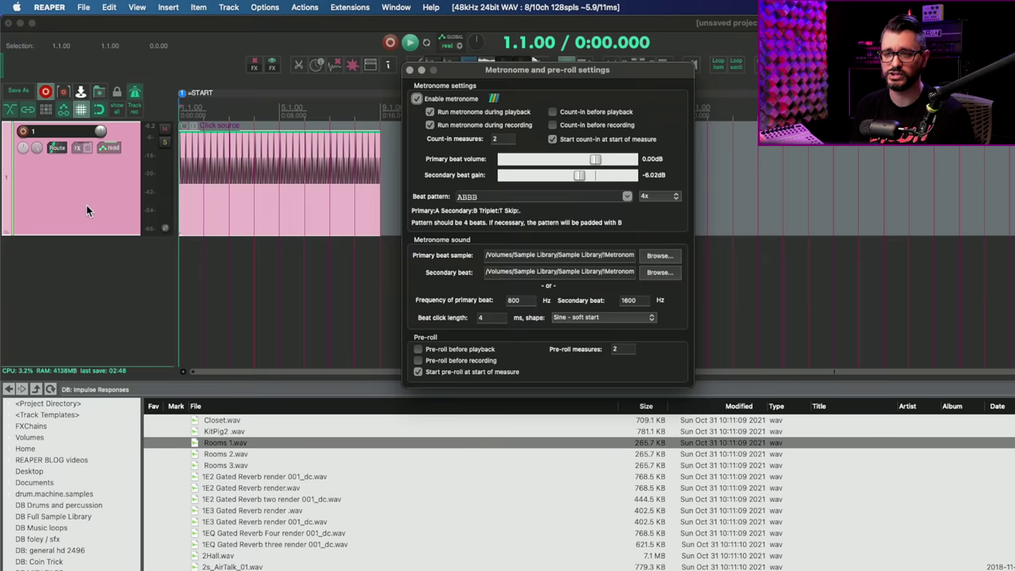
key(Escape)
Step: Play the 4x metronome and time-select bars 1 to 2
key(space)
scroll(195, 186, up, 8)
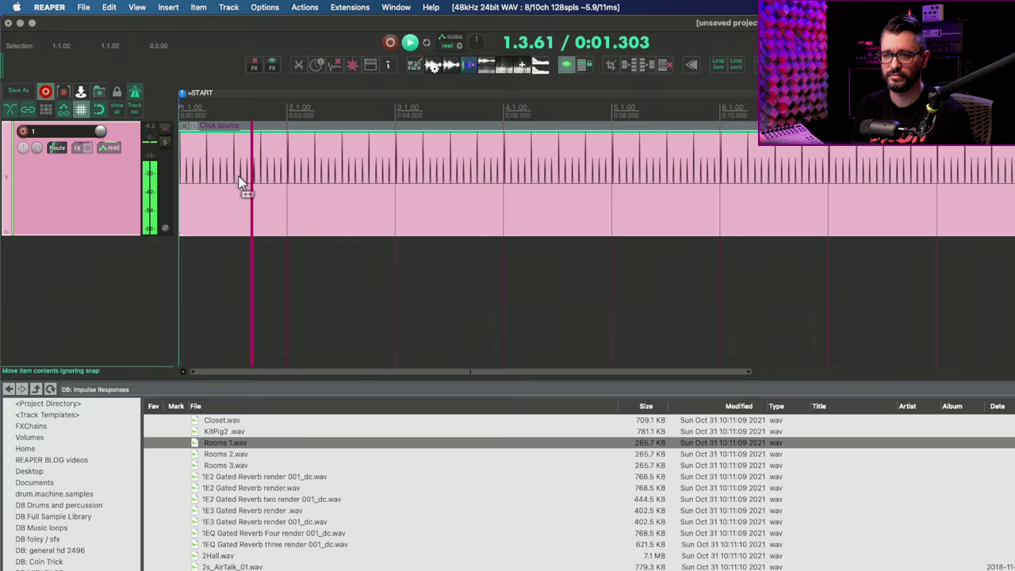
key(space)
scroll(273, 208, up, 1)
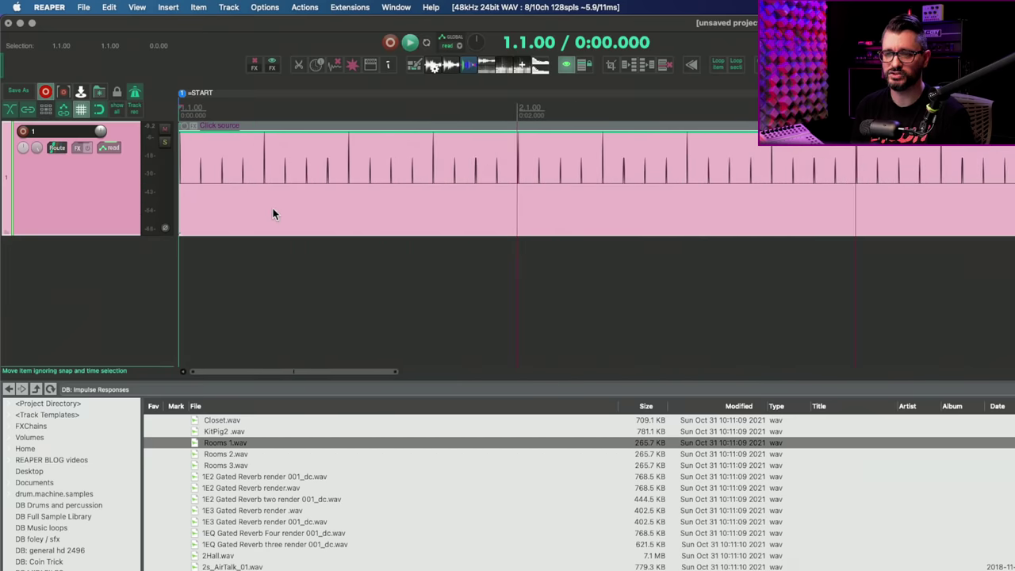
drag(517, 111, 181, 115)
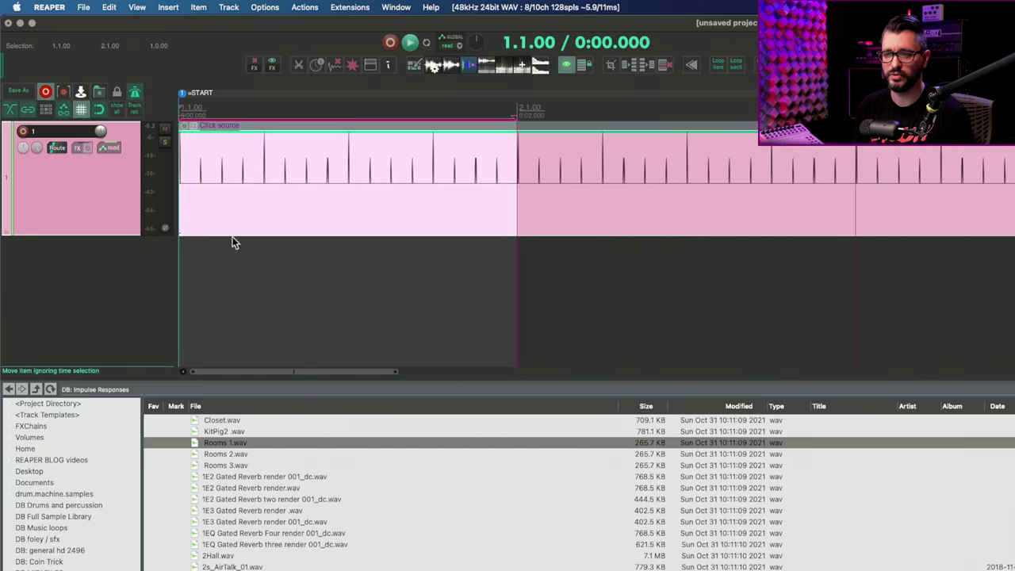
Step: Reset the metronome beat pattern multiplier to 1x
key(ctrl+shift+m)
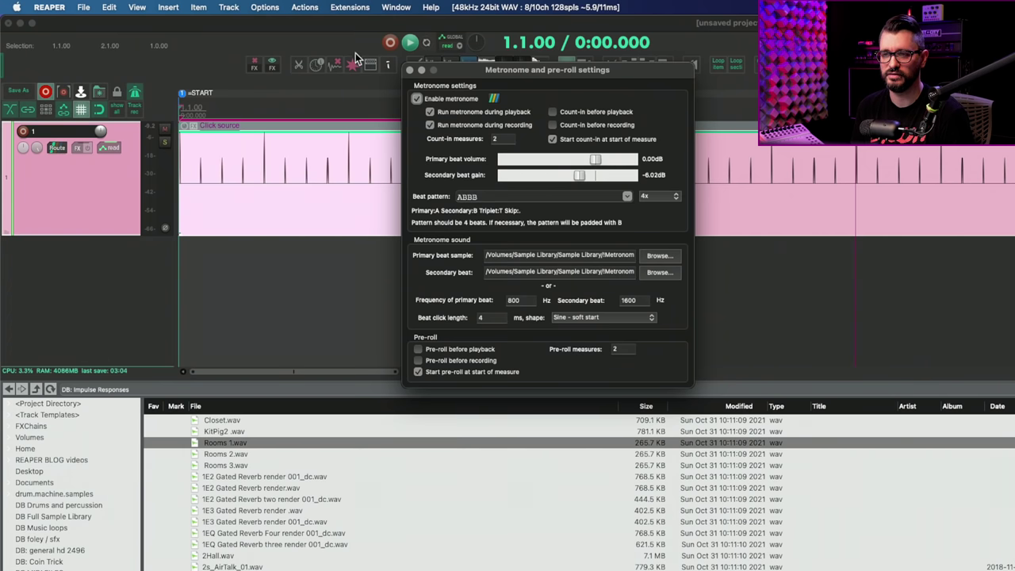
click(662, 196)
click(648, 174)
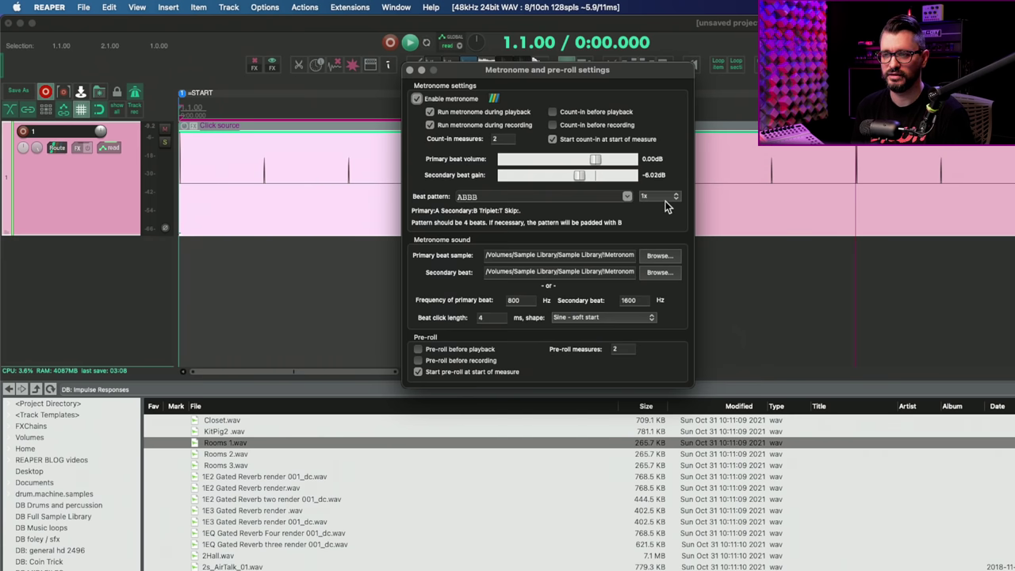
drag(633, 73, 704, 237)
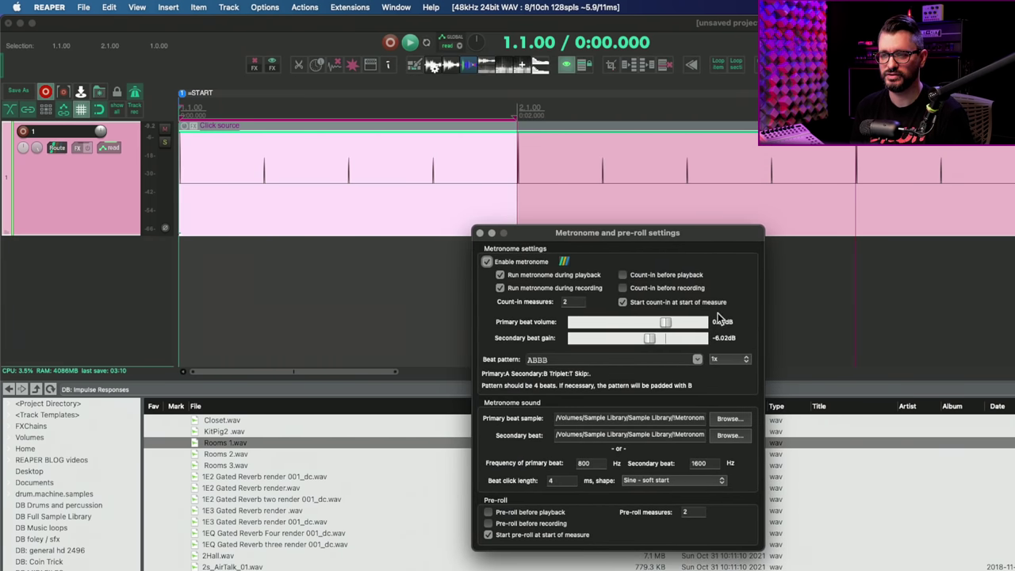
Step: Split the click source item at bar 4
click(479, 233)
click(351, 173)
scroll(400, 233, down, 3)
click(485, 220)
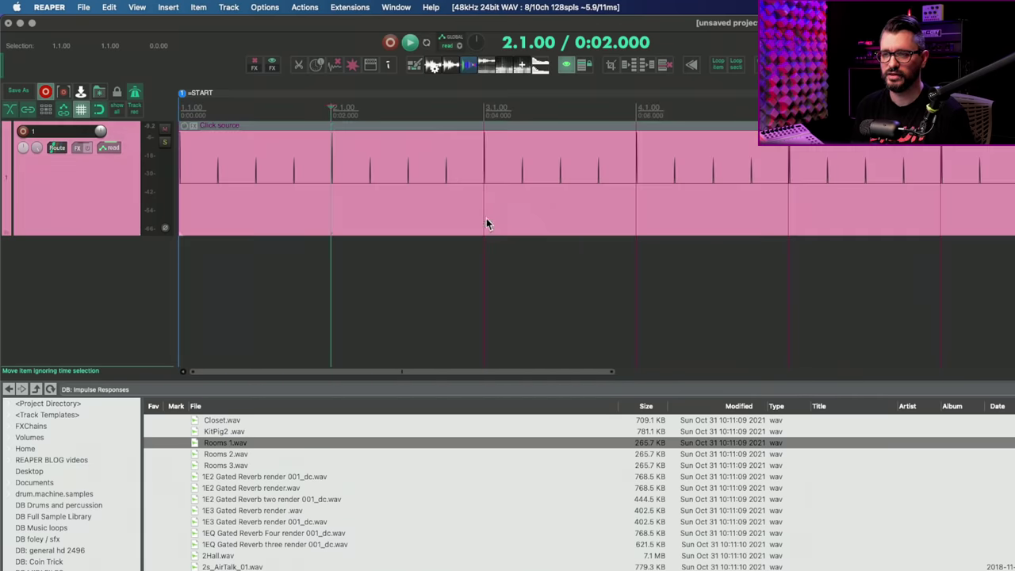
scroll(482, 206, down, 2)
click(476, 202)
key(s)
Step: Give the second click item its own 2x multiplier instead of the project metronome pattern
click(601, 229)
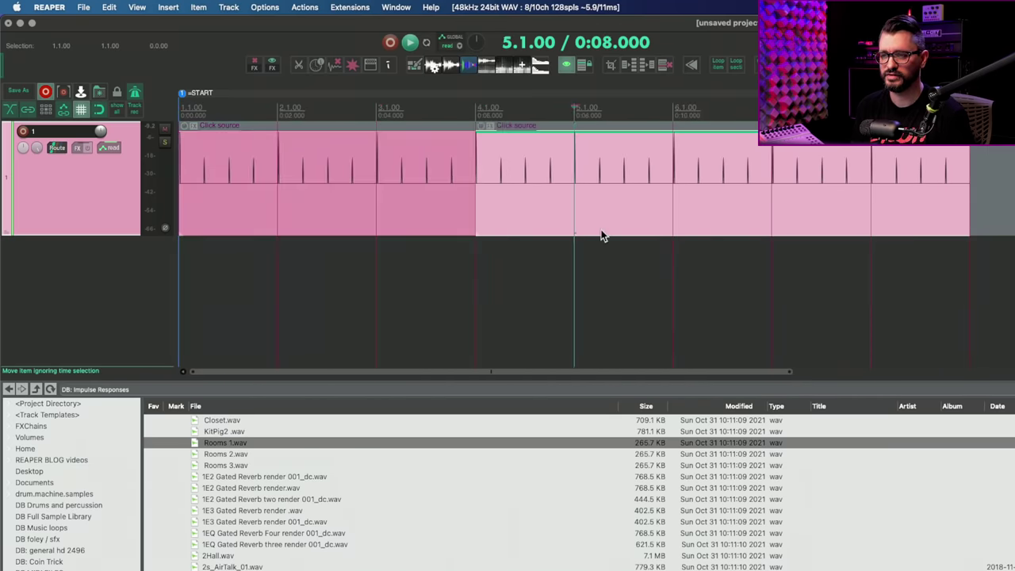
right_click(531, 155)
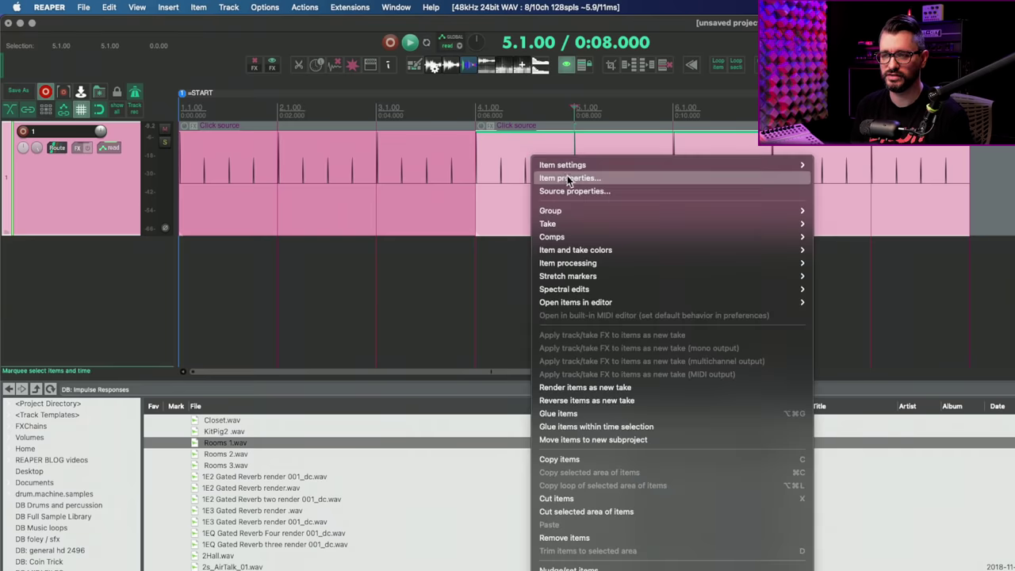
click(575, 190)
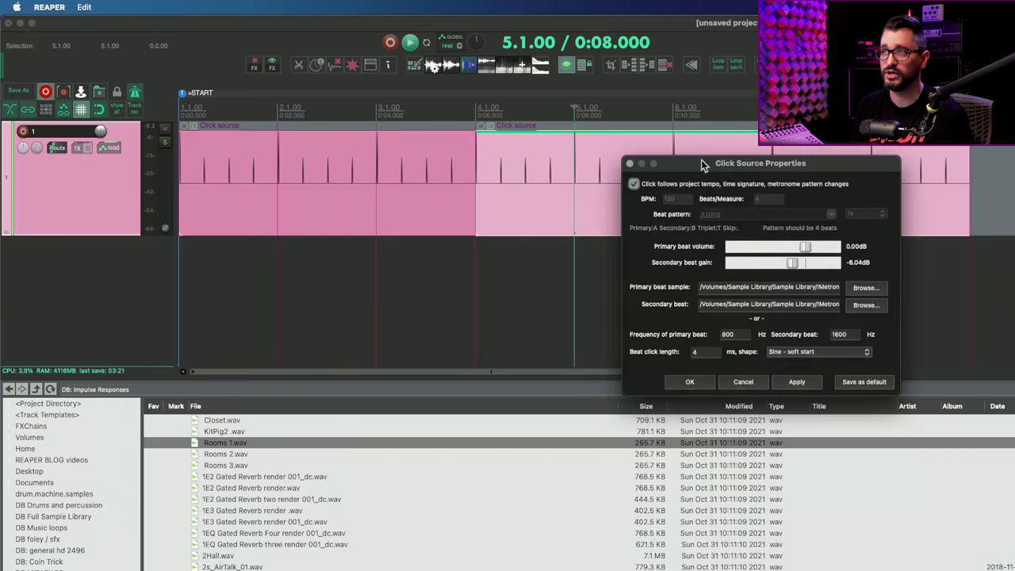
drag(701, 160, 694, 161)
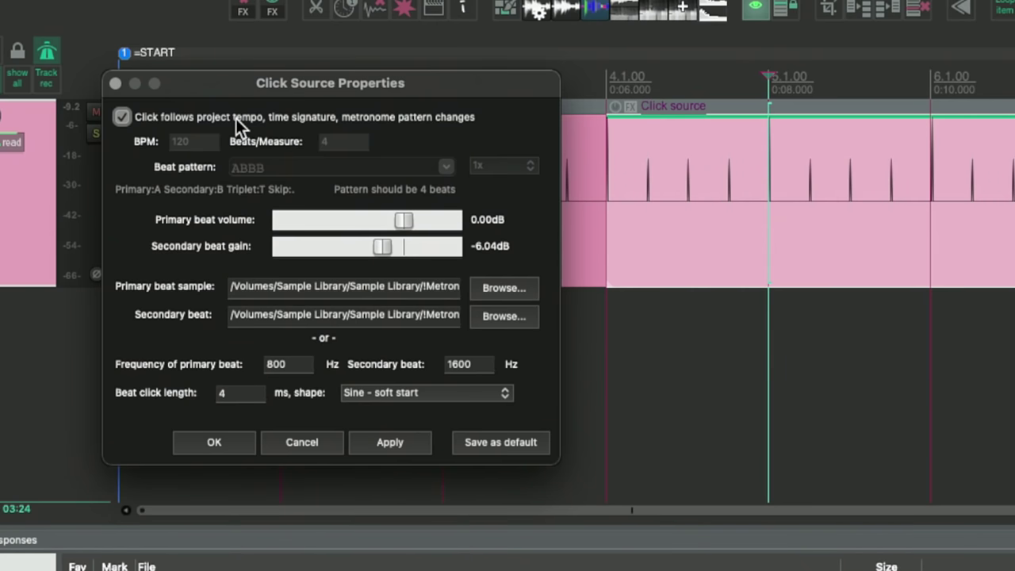
click(239, 115)
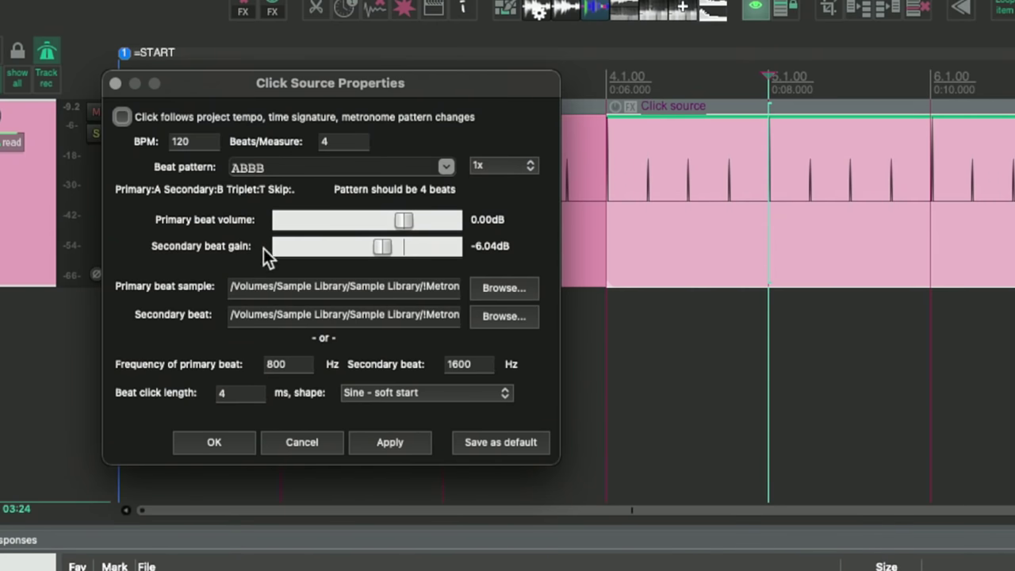
click(498, 164)
click(500, 184)
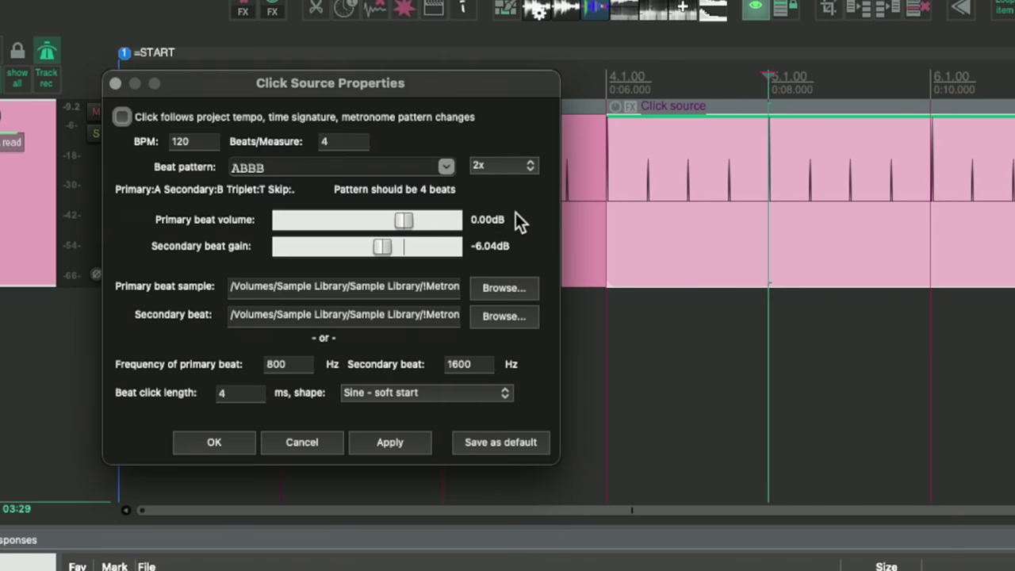
click(396, 442)
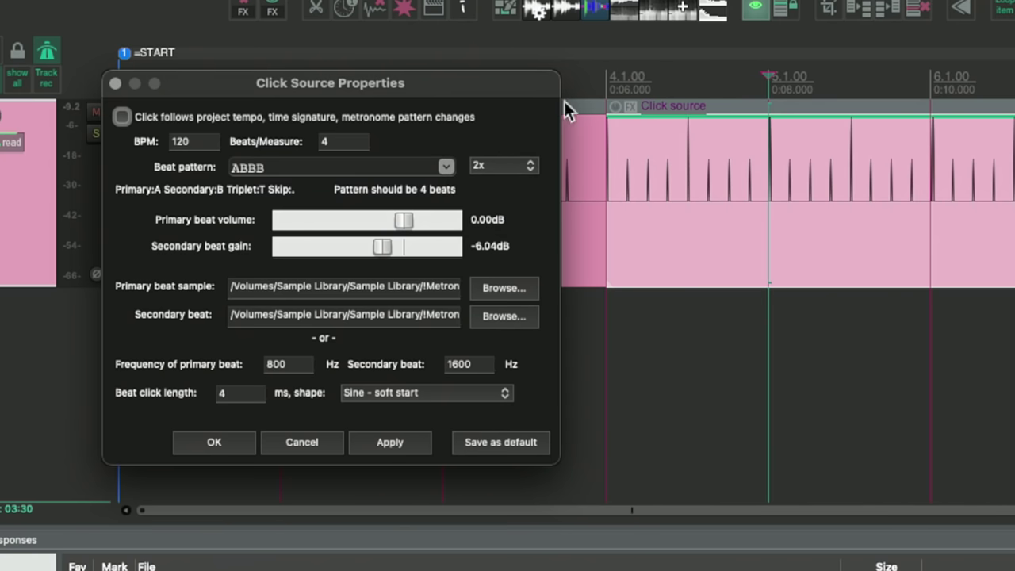
drag(515, 86, 563, 397)
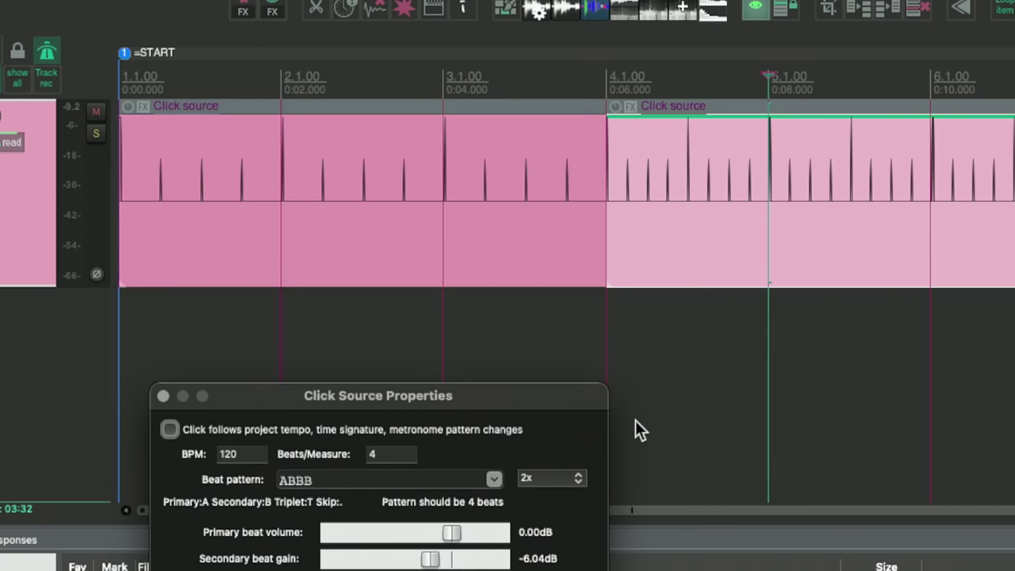
drag(441, 406, 479, 56)
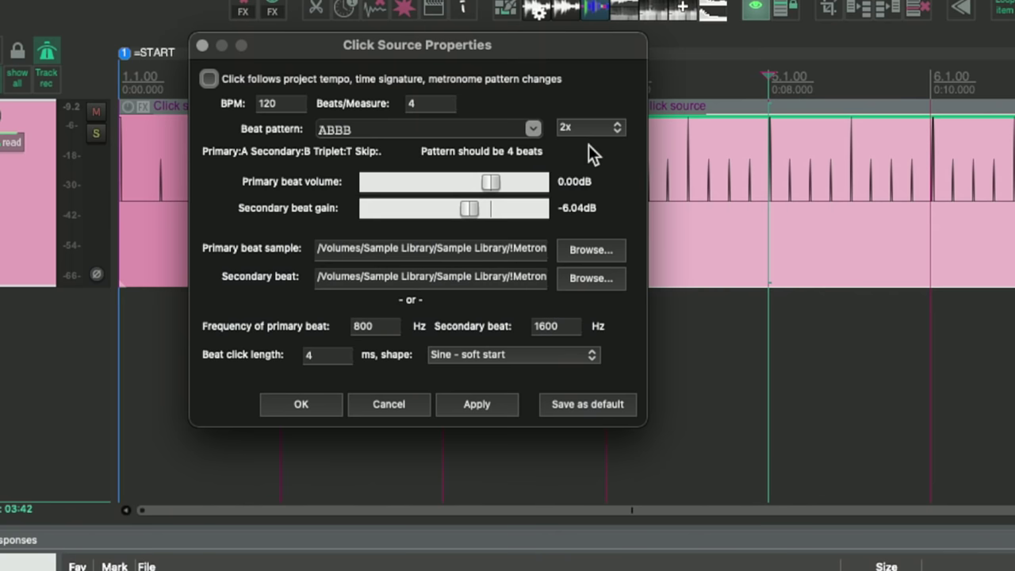
click(393, 404)
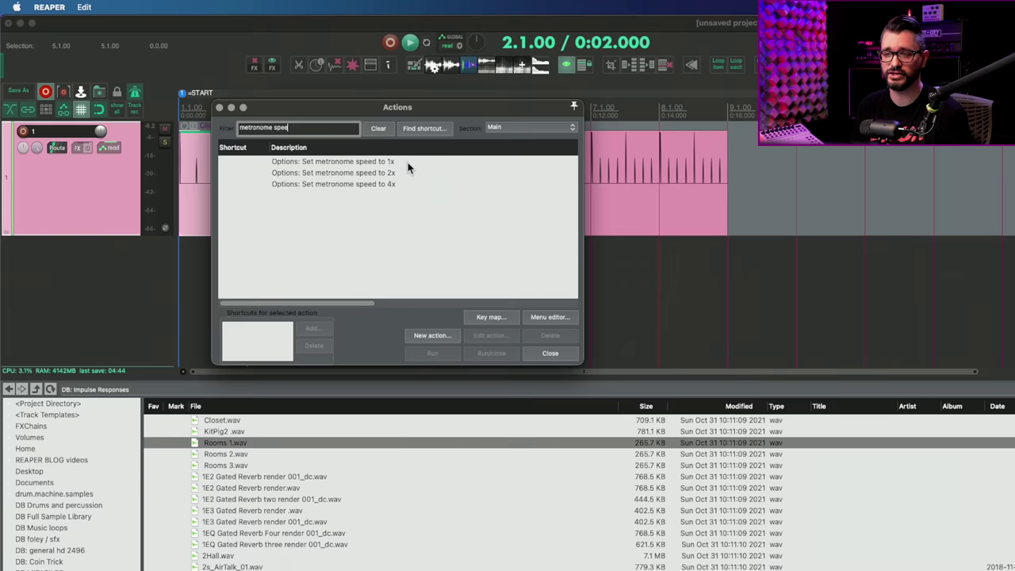
Step: Run 'Options: Set metronome speed to 1x' from the Actions list and close it
click(401, 162)
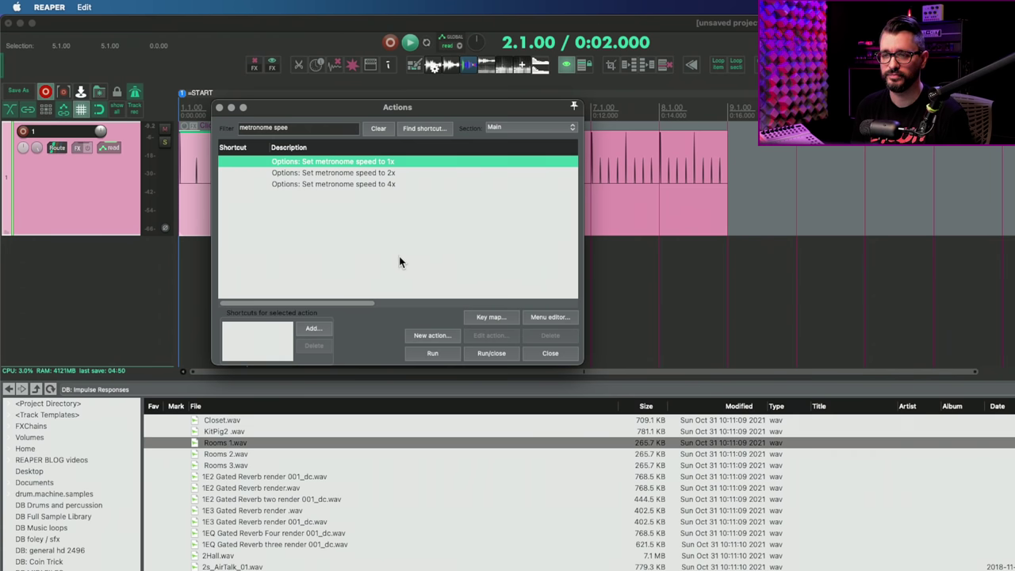
click(124, 188)
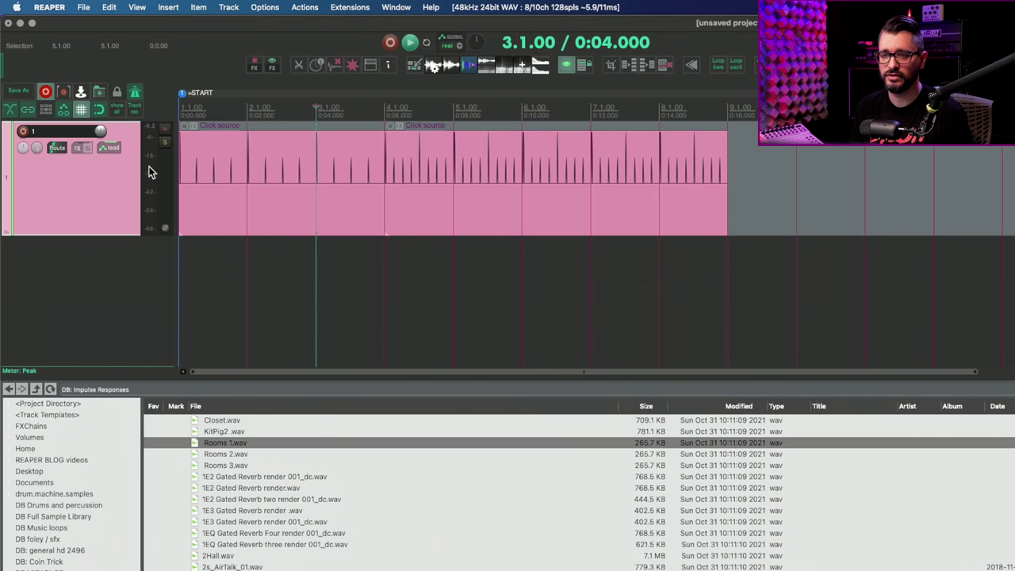
Step: Open the track's input menu to show the Meters choices, with Multichannel peaks checked
click(151, 172)
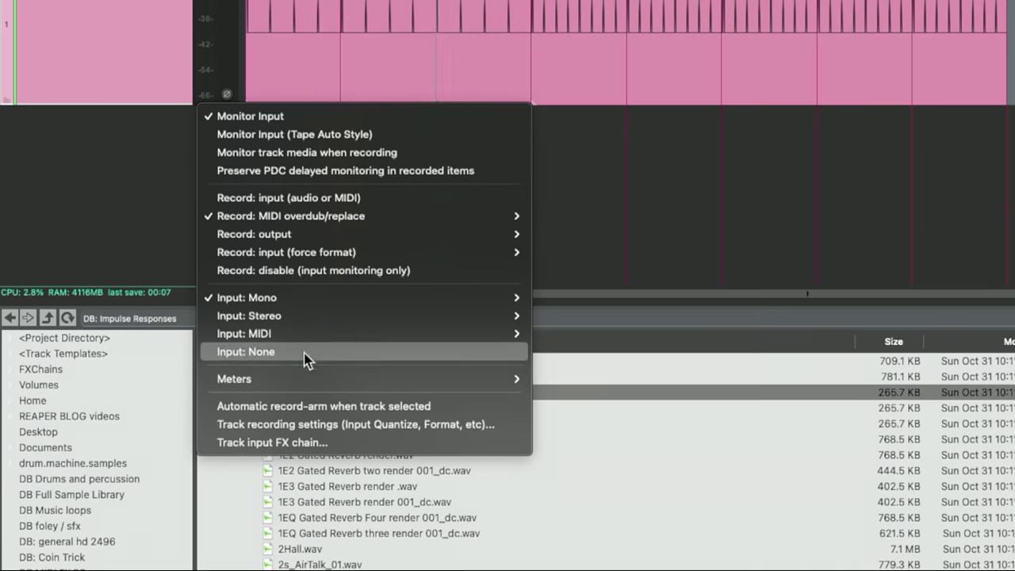
mouse_move(226, 437)
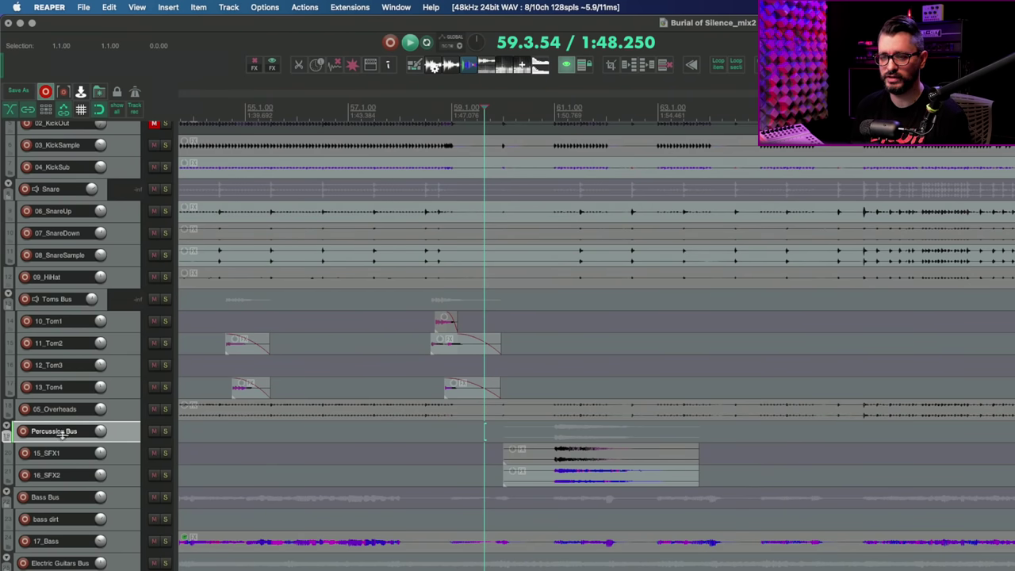
Step: Move the Percussion Bus folder and its two SFX tracks into a new subproject
right_click(126, 434)
mouse_move(189, 542)
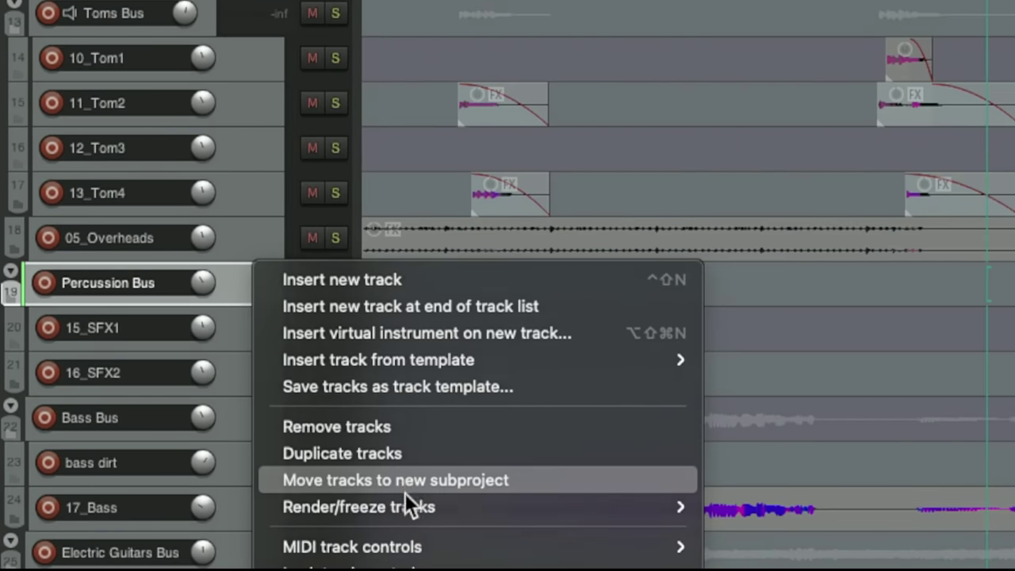
click(405, 485)
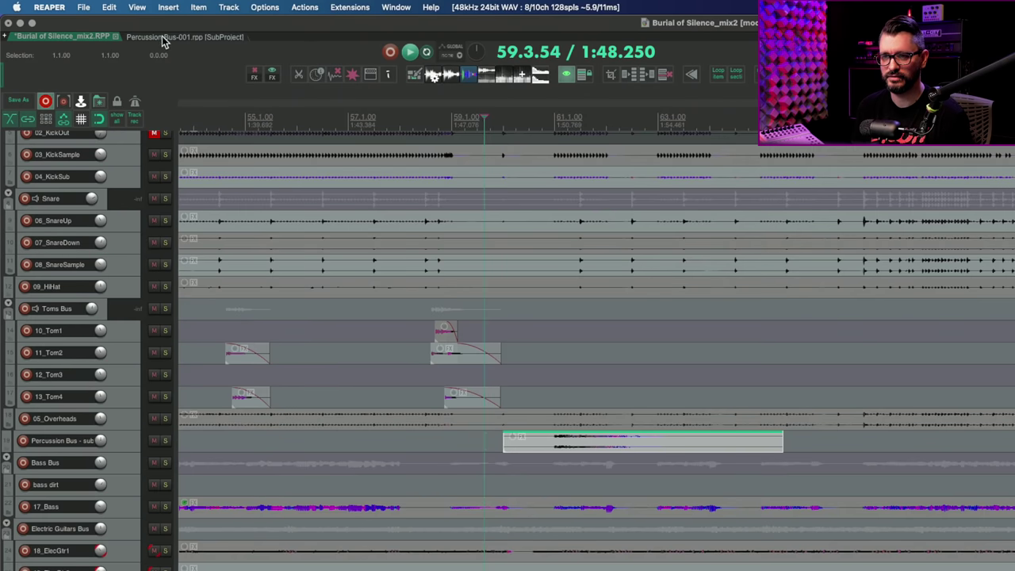
Step: Inspect the Percussion Bus-001 subproject's SFX items and the START marker near bar 60
click(164, 36)
scroll(494, 266, down, 5)
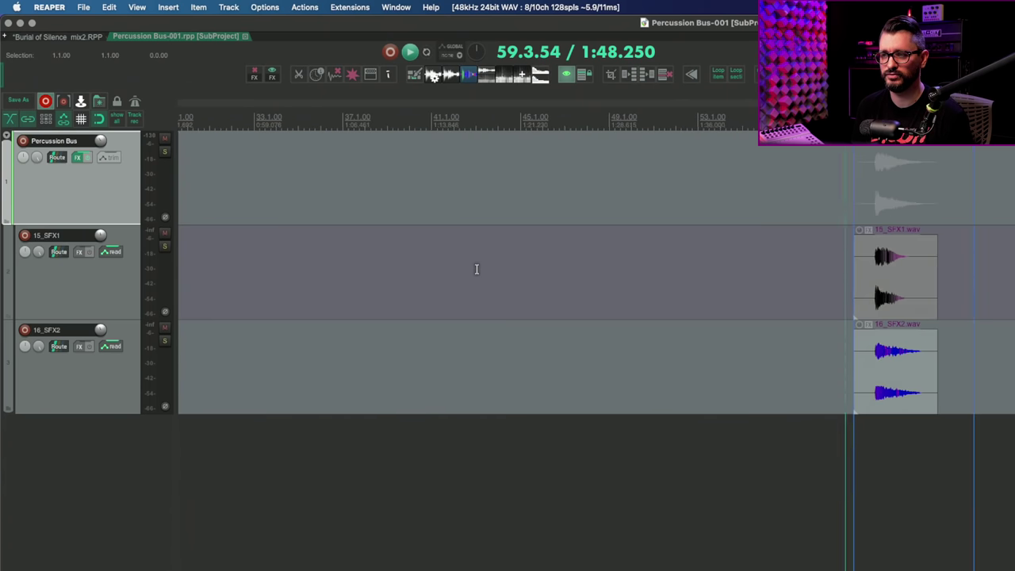
click(836, 164)
scroll(847, 183, up, 6)
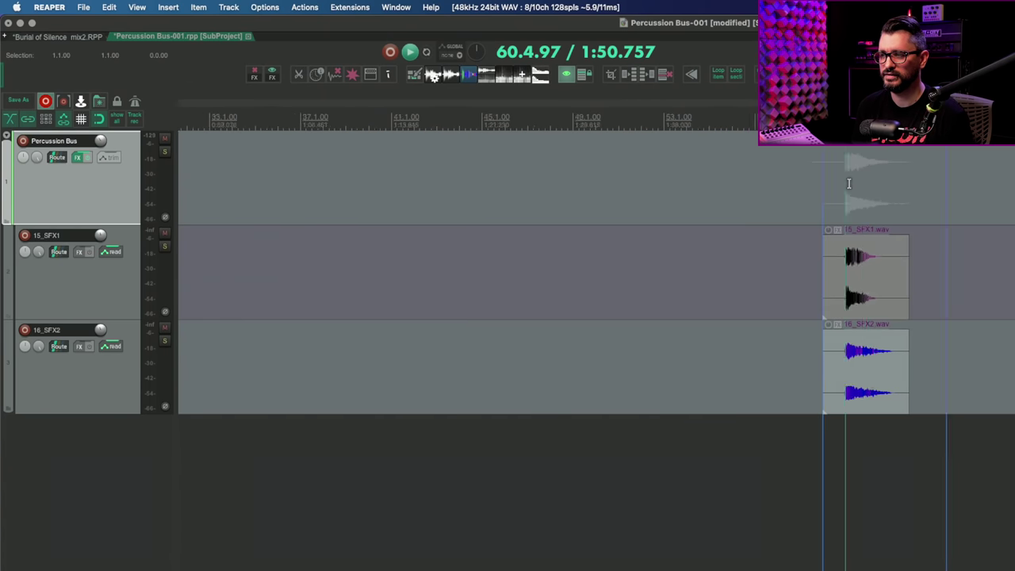
scroll(635, 199, right, 1)
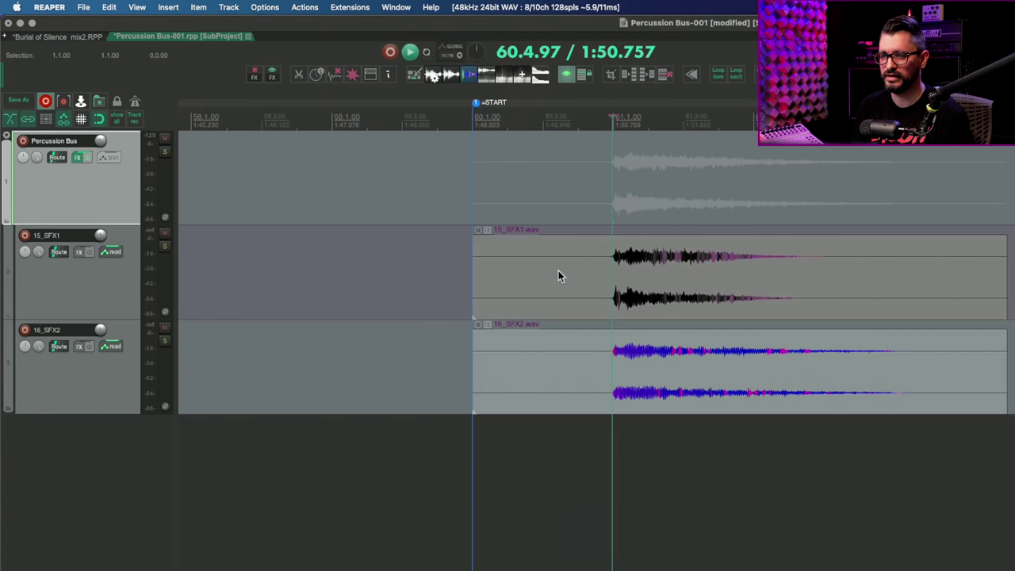
scroll(634, 317, right, 5)
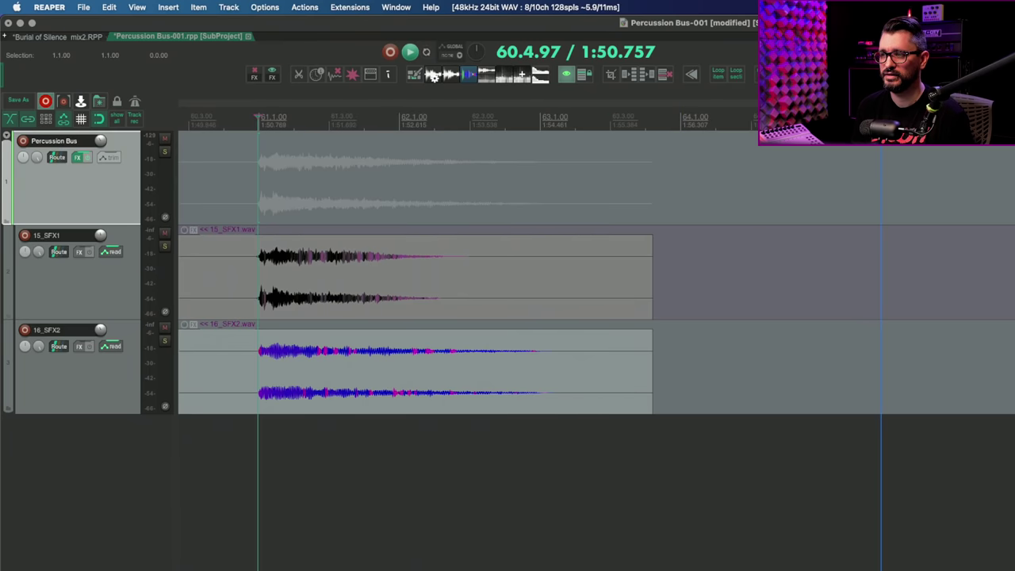
click(753, 278)
scroll(611, 293, left, 4)
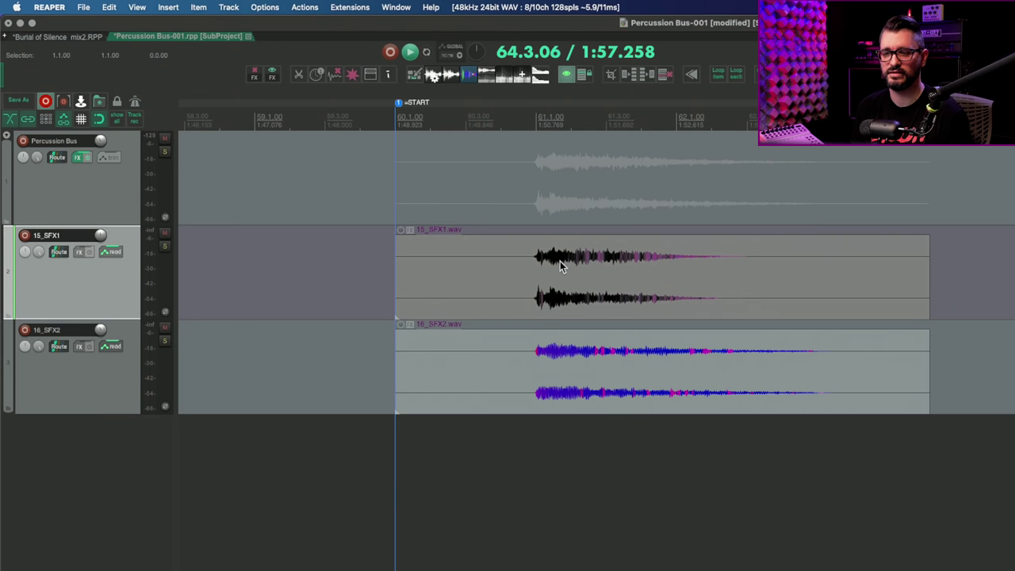
Step: Back in the Burial of Silence_mix2 mix, select the Percussion Bus subproject item
click(89, 37)
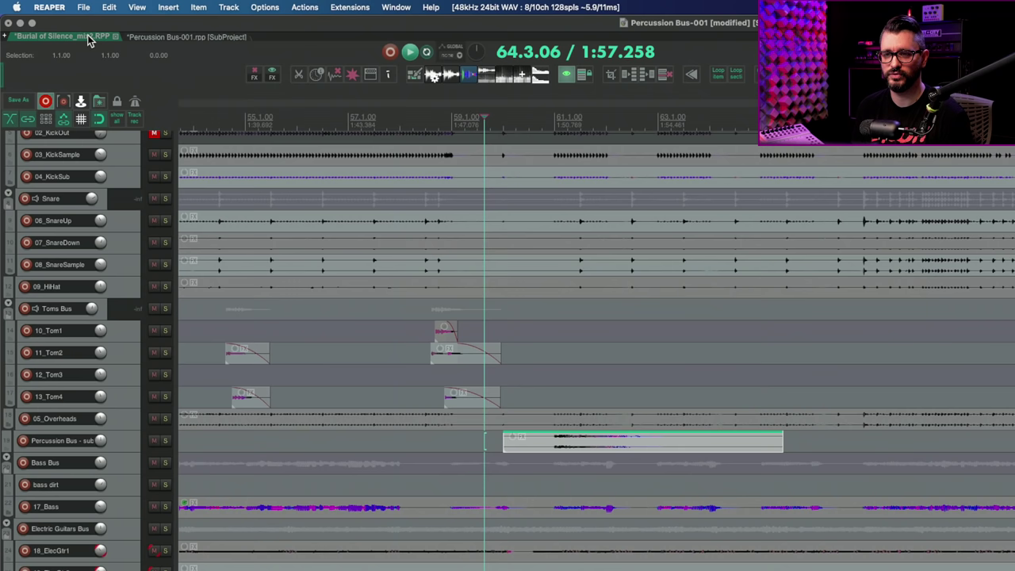
click(131, 464)
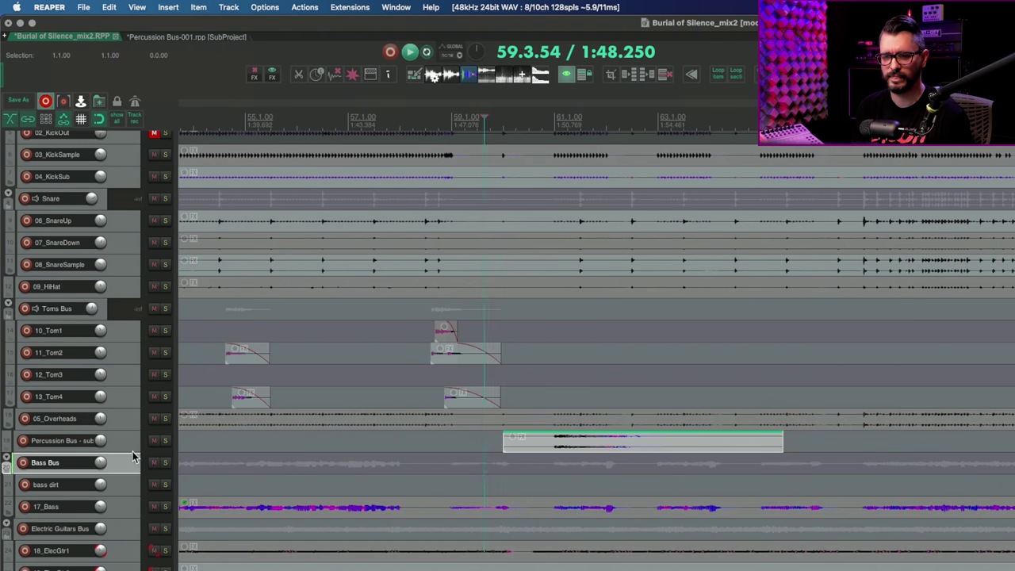
click(681, 442)
click(568, 503)
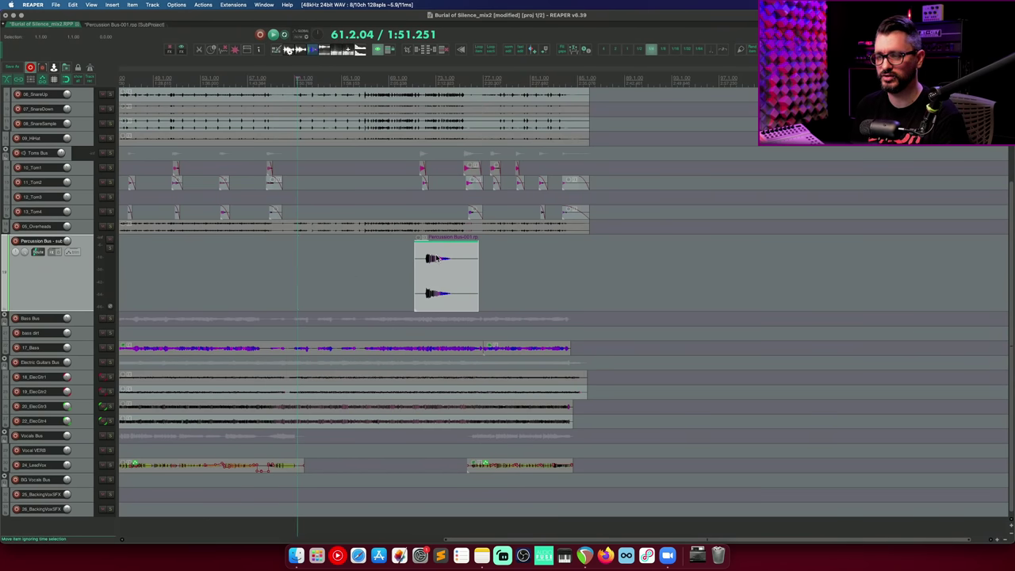
Step: Move the item to its source preferred position (BWF start offset) via Item processing
right_click(436, 256)
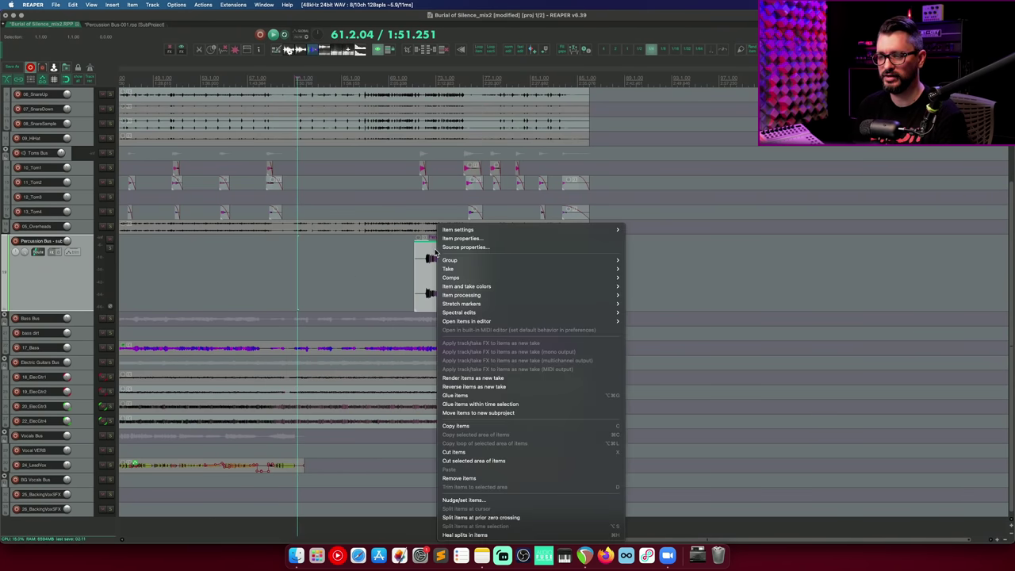
mouse_move(555, 295)
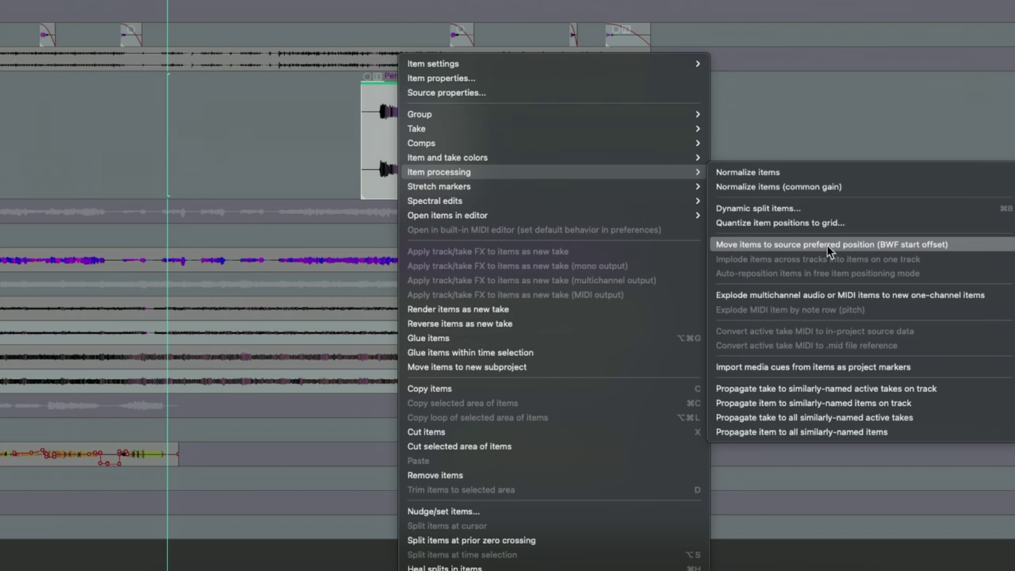
click(830, 247)
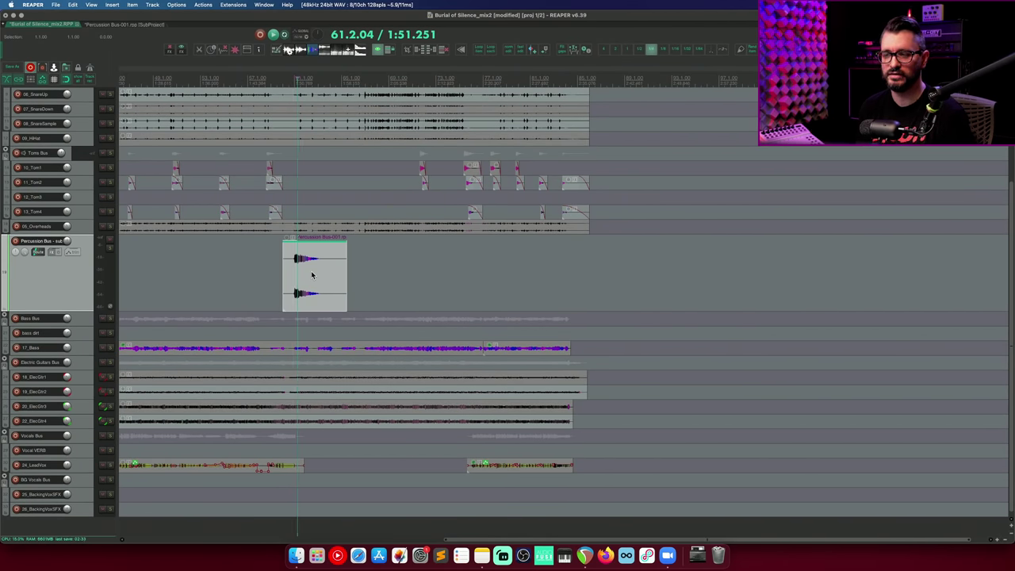
Step: In the subproject, drag the START marker earlier to 57.4.45, save, and return to the mix
click(293, 209)
click(143, 24)
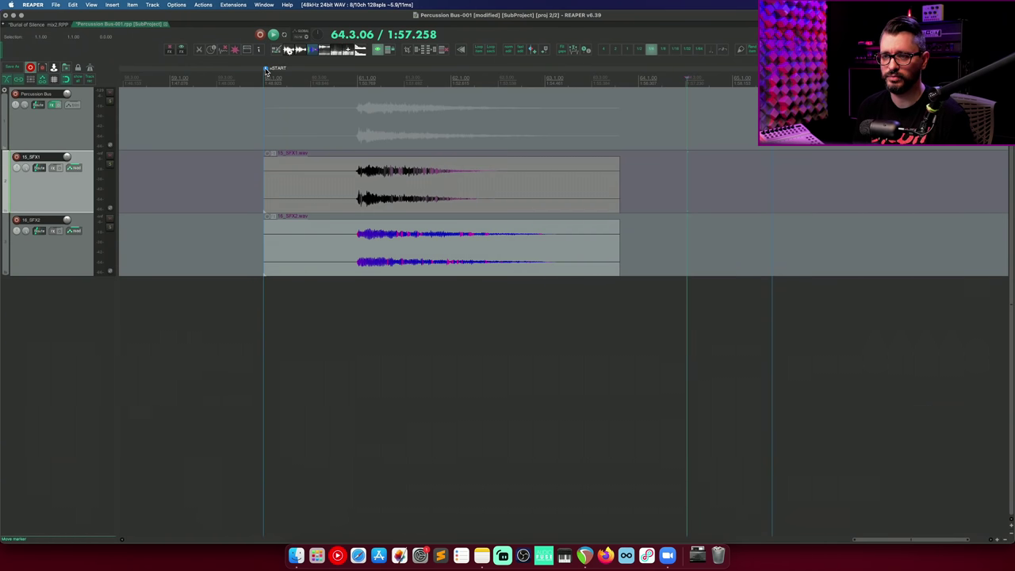
mouse_move(266, 70)
mouse_down()
mouse_move(268, 88)
mouse_move(155, 89)
mouse_move(403, 91)
mouse_move(376, 96)
mouse_move(389, 96)
mouse_up()
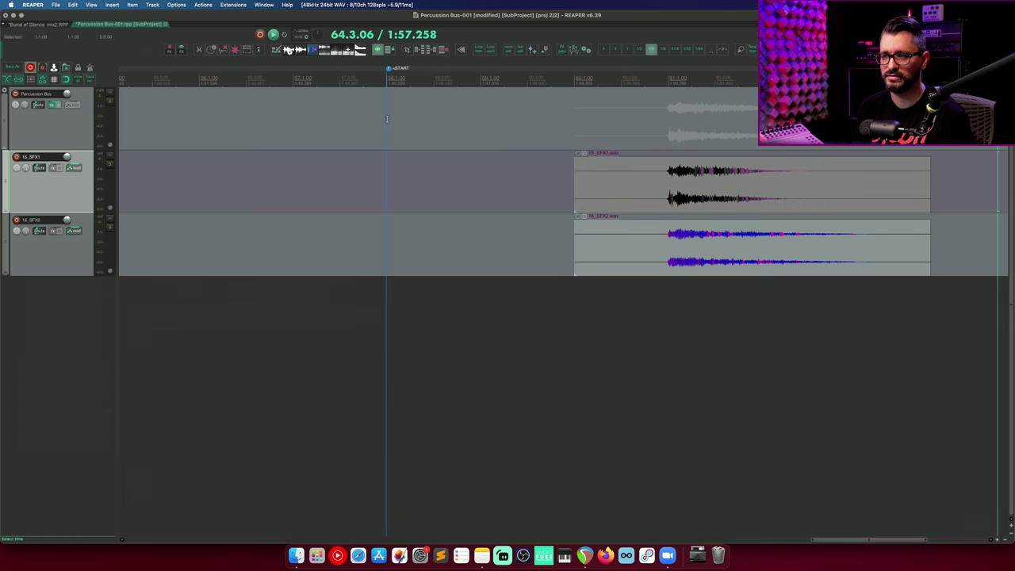
key(super+s)
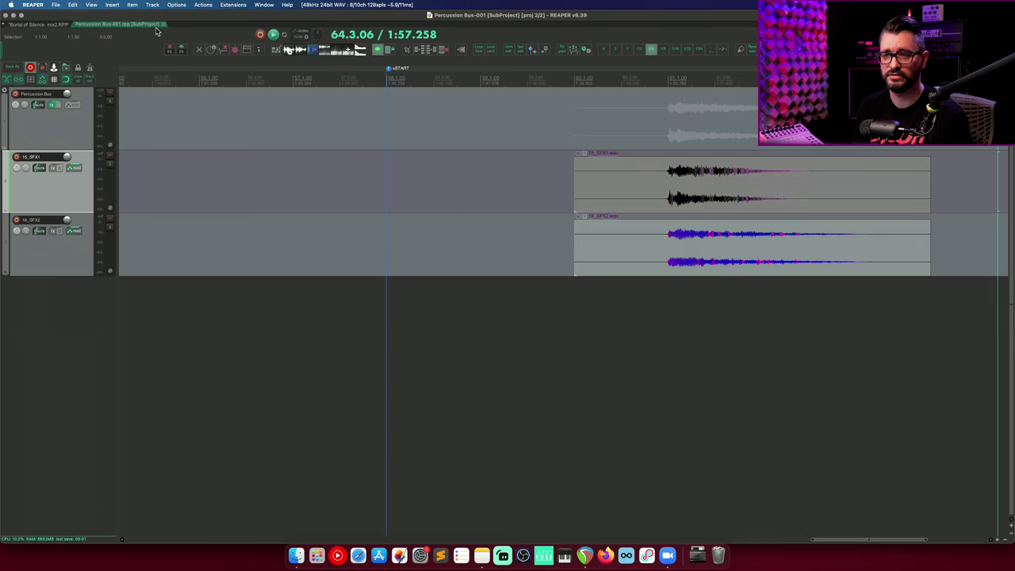
key(ctrl+Tab)
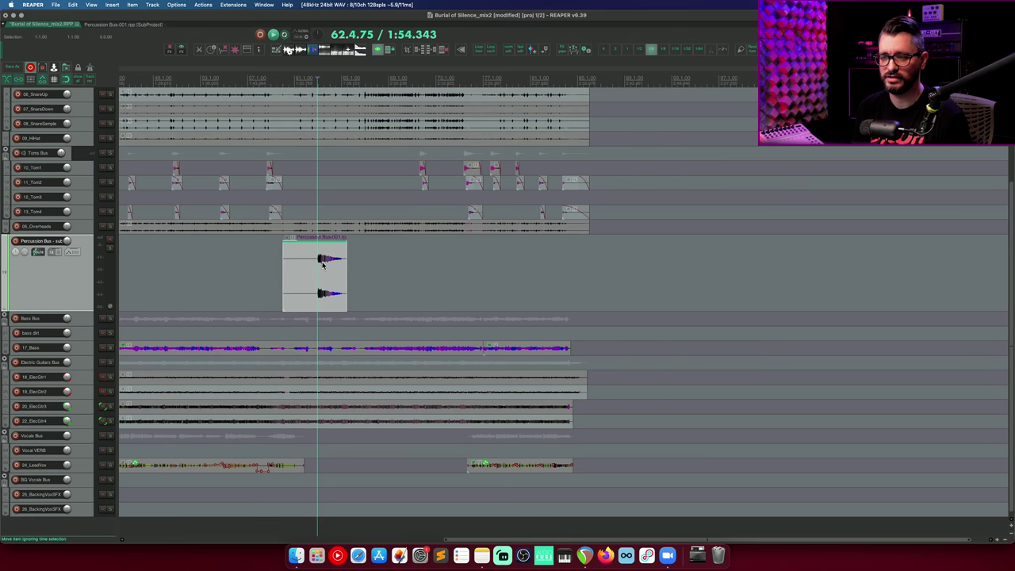
Step: Realign the Percussion Bus item to the subproject's updated BWF start offset
right_click(325, 274)
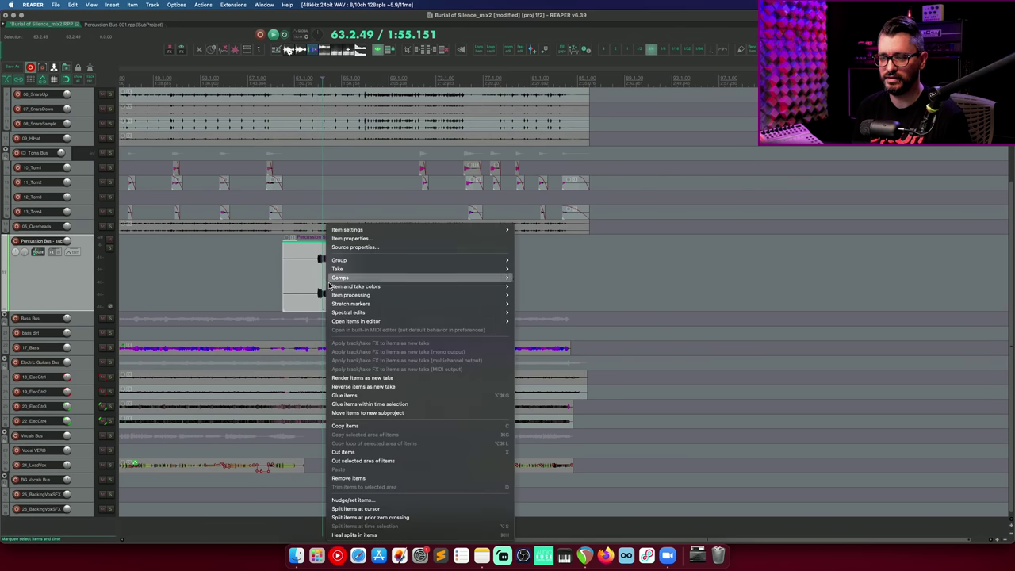
mouse_move(373, 296)
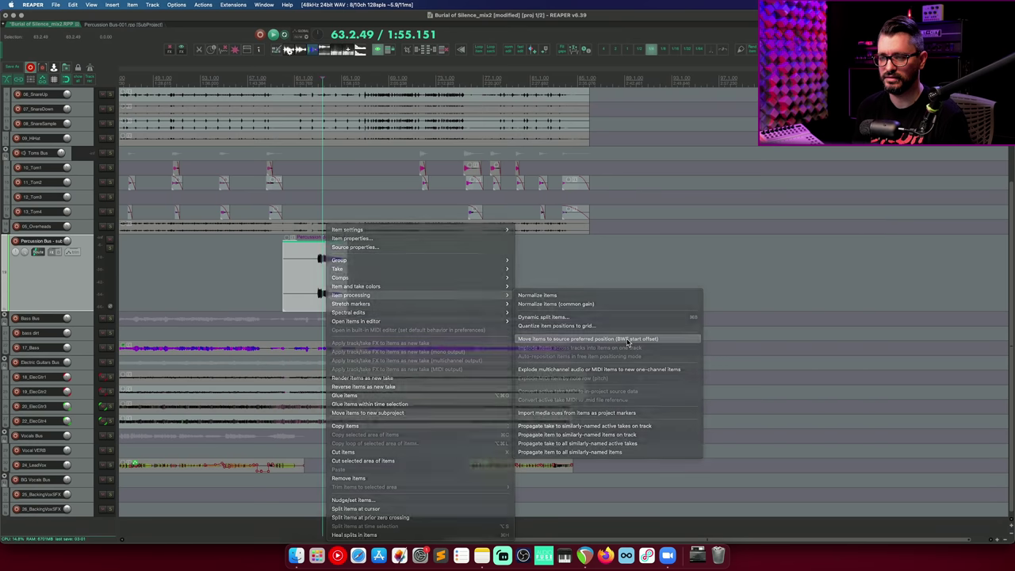
click(628, 339)
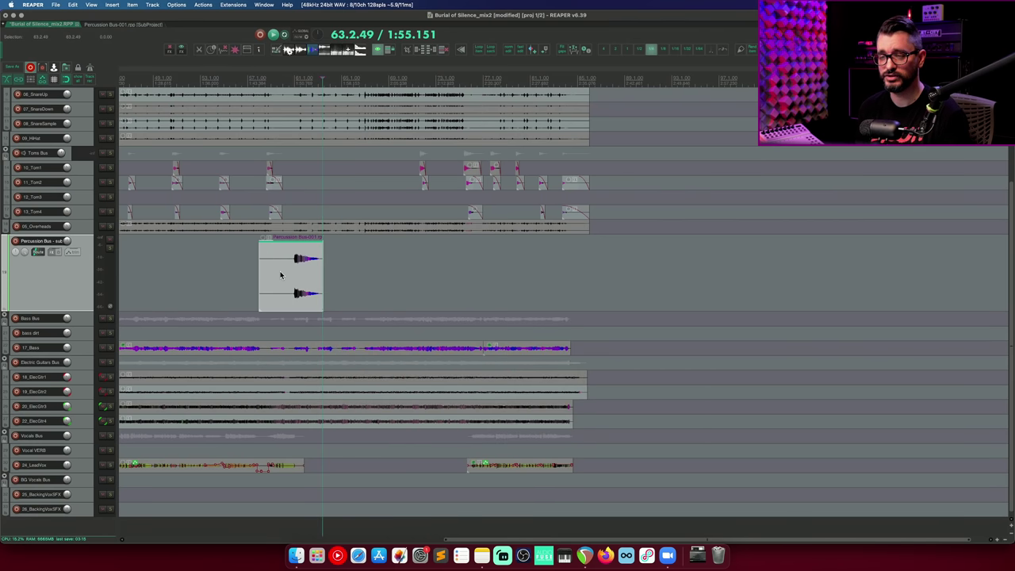